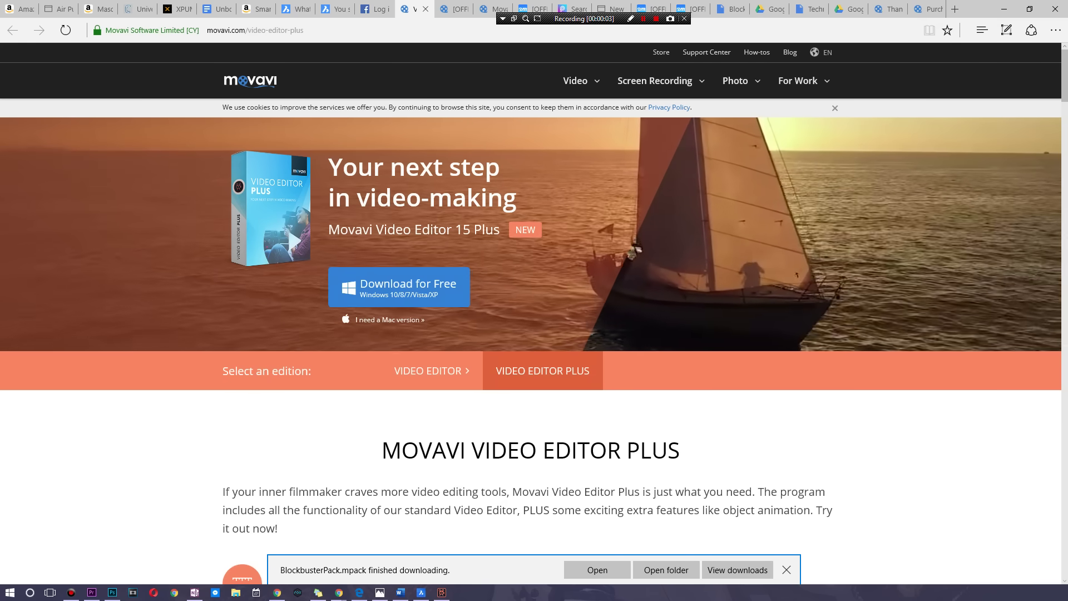
# Review the Movavi Video Editor Plus page, including the creative features, improved timeline and comparison with the standard edition
pyautogui.scroll(-15, 534, 300)
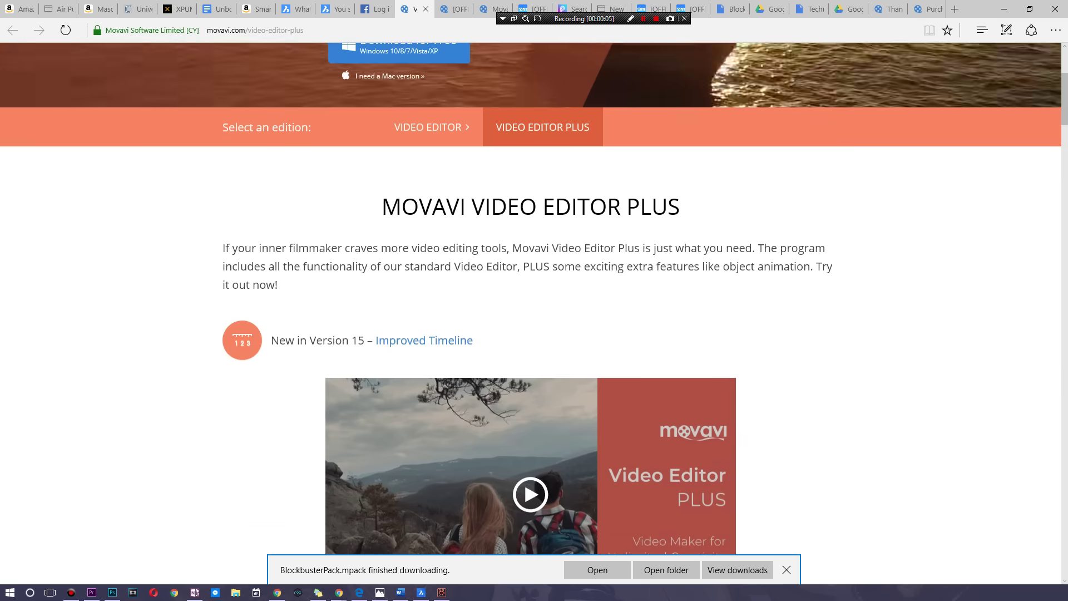
pyautogui.scroll(-12, 534, 333)
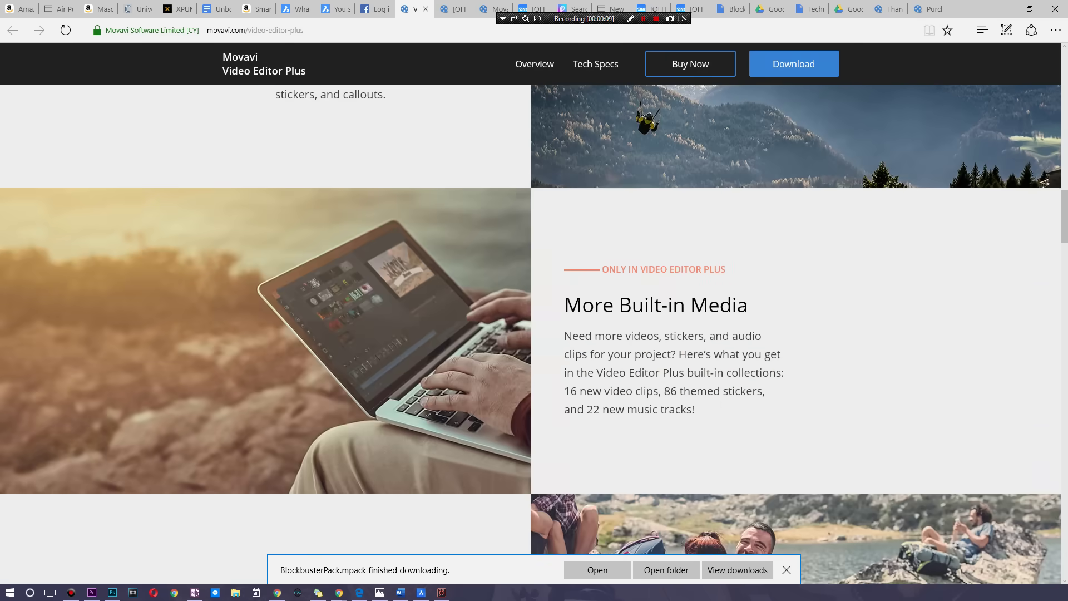
pyautogui.scroll(-10, 534, 300)
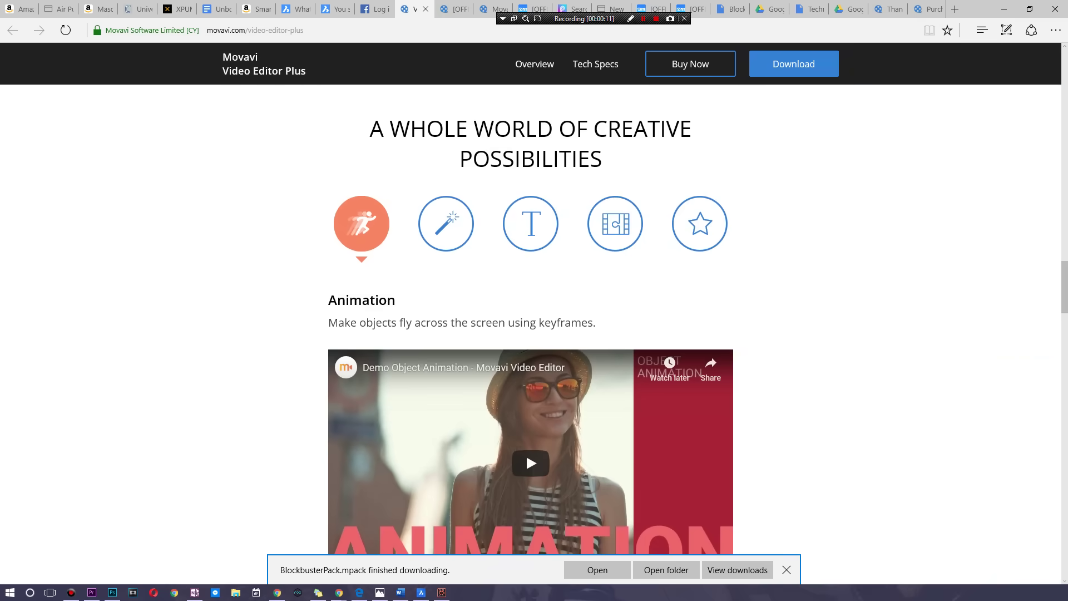
pyautogui.scroll(-10, 534, 301)
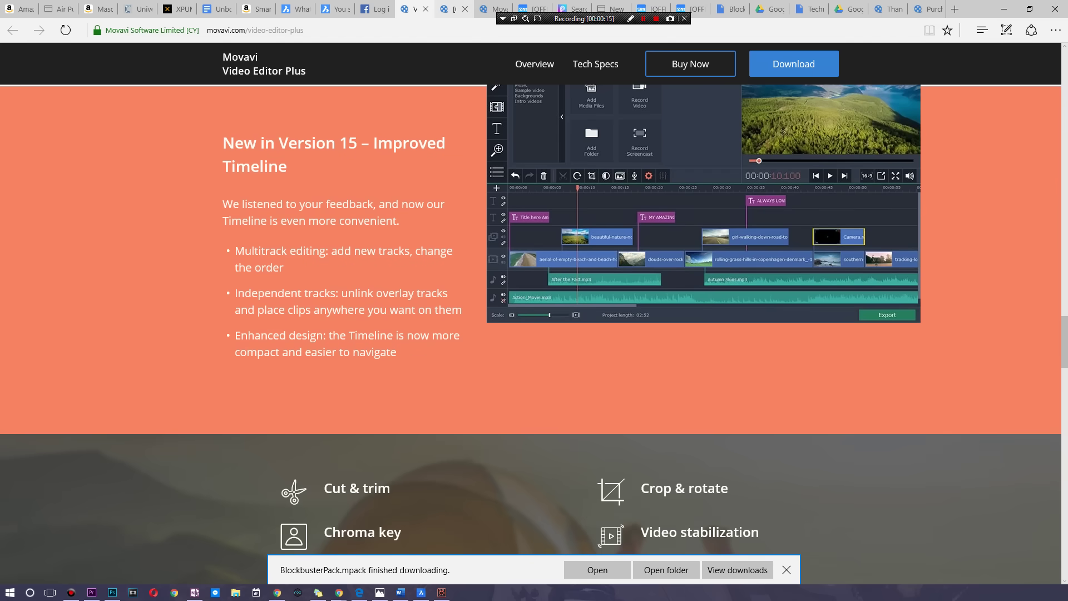
pyautogui.moveTo(453, 9)
pyautogui.scroll(-5, 534, 334)
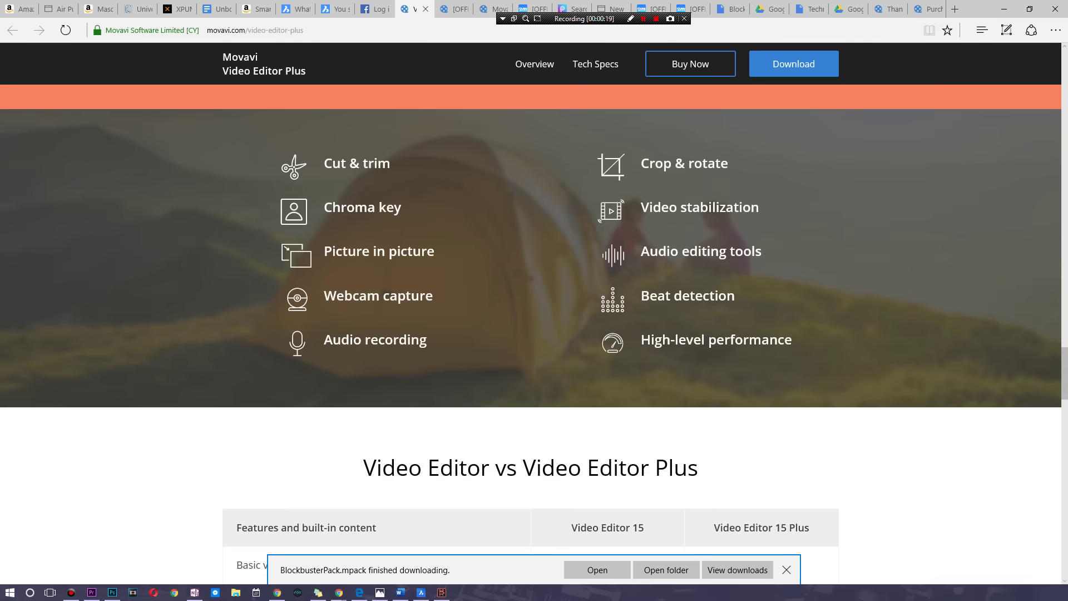
pyautogui.scroll(-3, 531, 333)
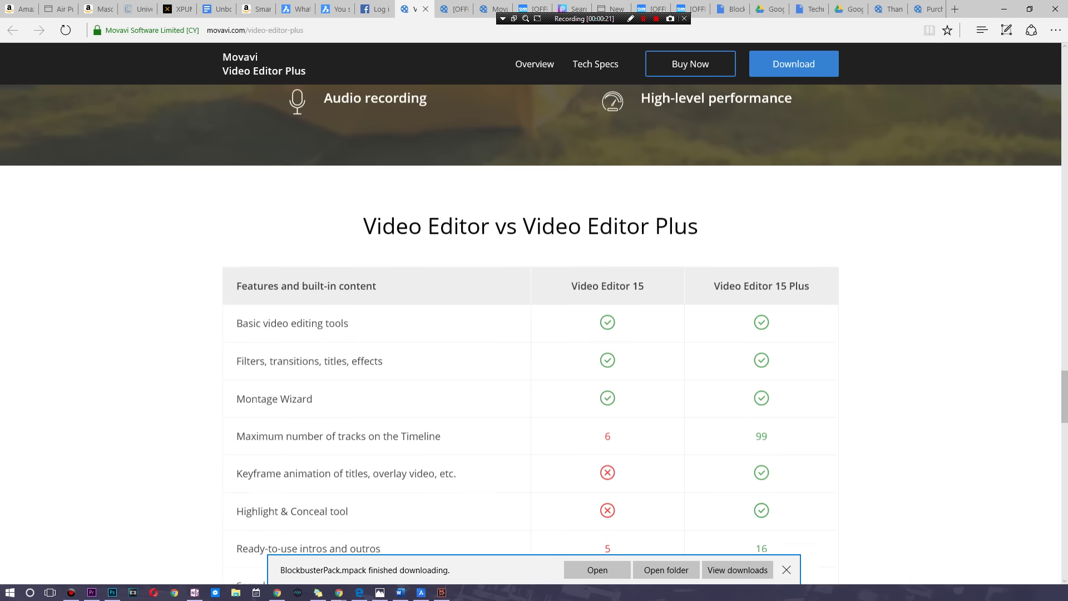
pyautogui.scroll(-1, 530, 334)
pyautogui.press('Home')
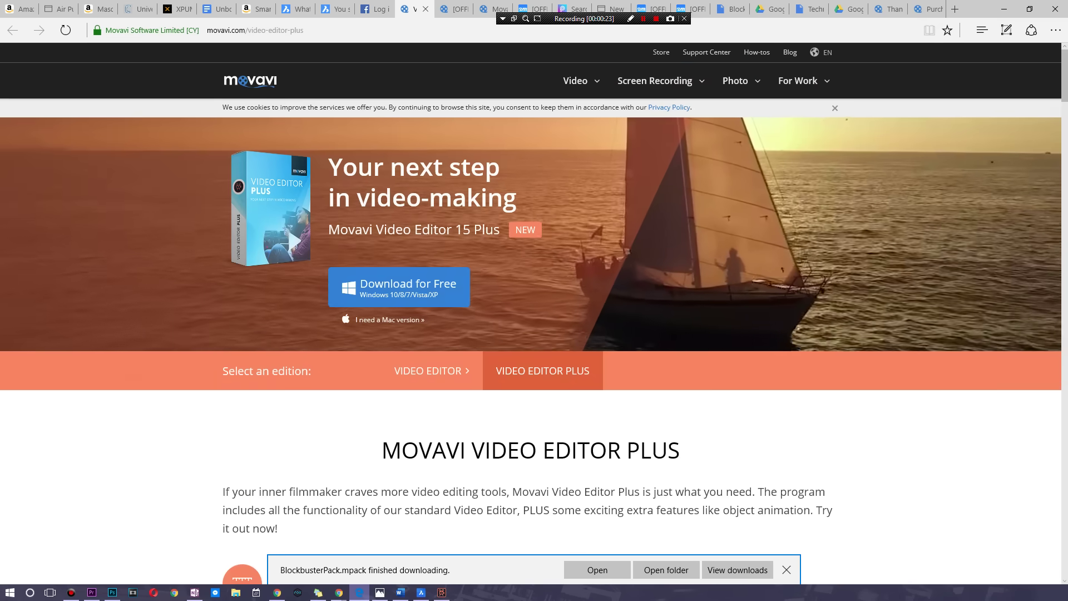
# Browse the popular sets and packs offered in the Movavi Effects Store
pyautogui.click(462, 5)
pyautogui.press('Home')
pyautogui.click(490, 5)
pyautogui.middleClick(966, 304)
pyautogui.scroll(-5, 534, 334)
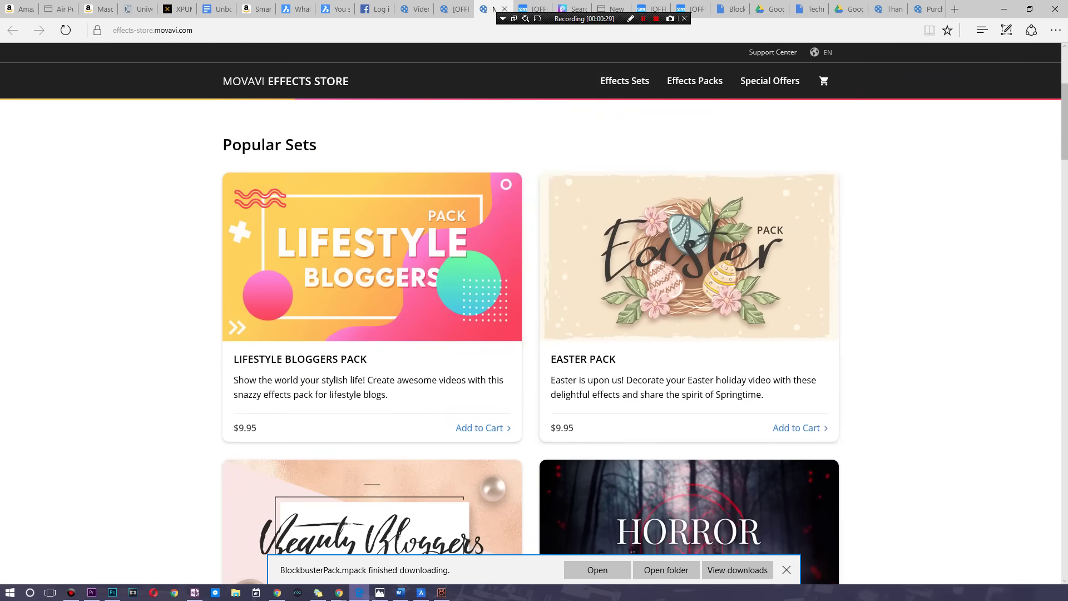
pyautogui.scroll(-6, 667, 278)
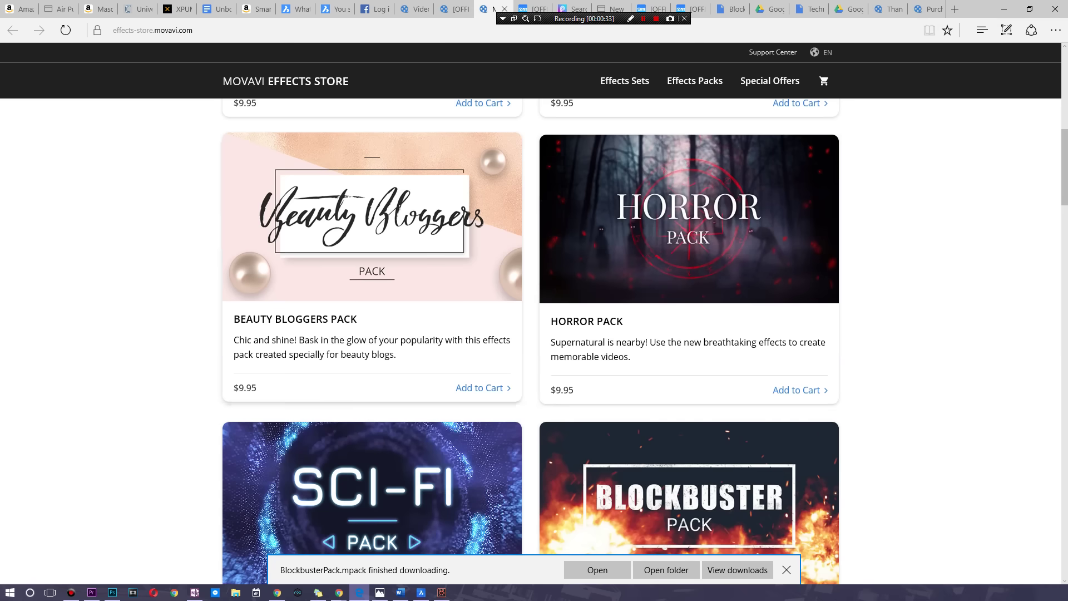
pyautogui.scroll(-6, 534, 334)
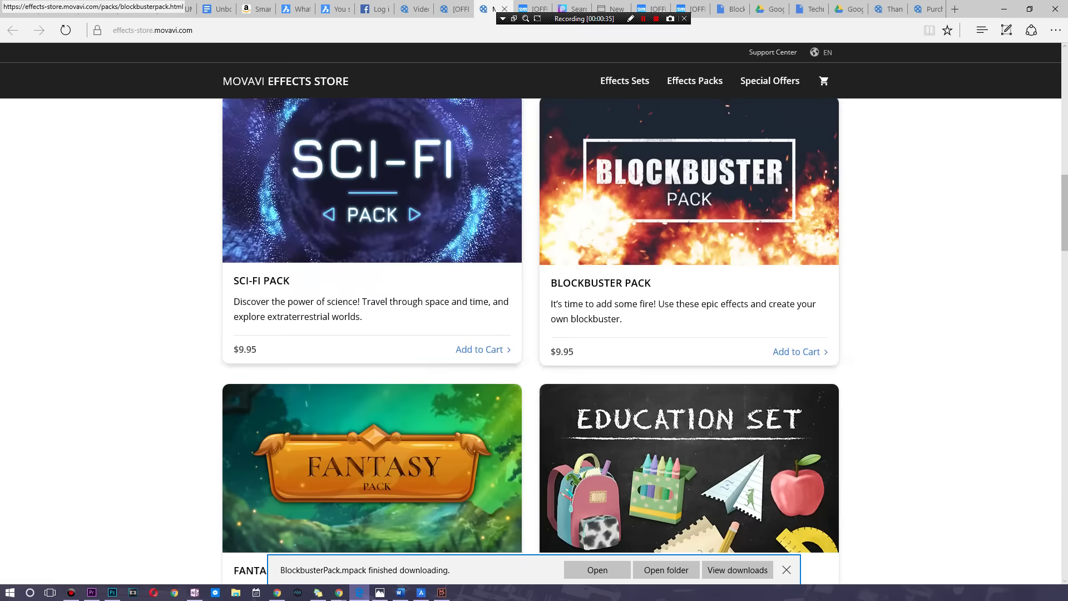
pyautogui.scroll(-6, 689, 250)
pyautogui.scroll(-8, 690, 250)
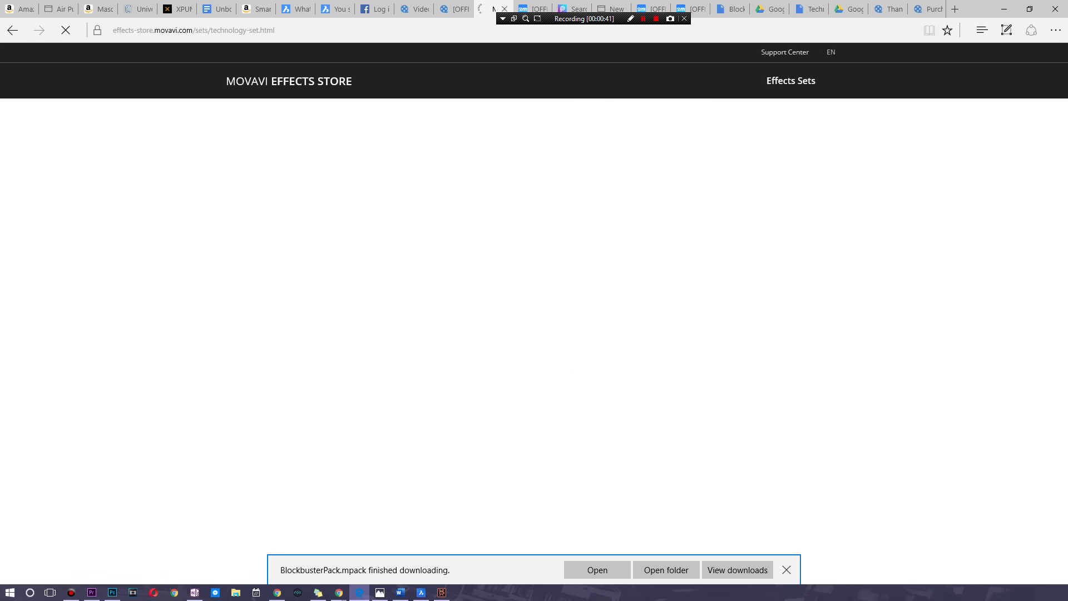
# Examine the contents of the Technology Set, including its titles, transitions and audio files
pyautogui.scroll(-3, 530, 339)
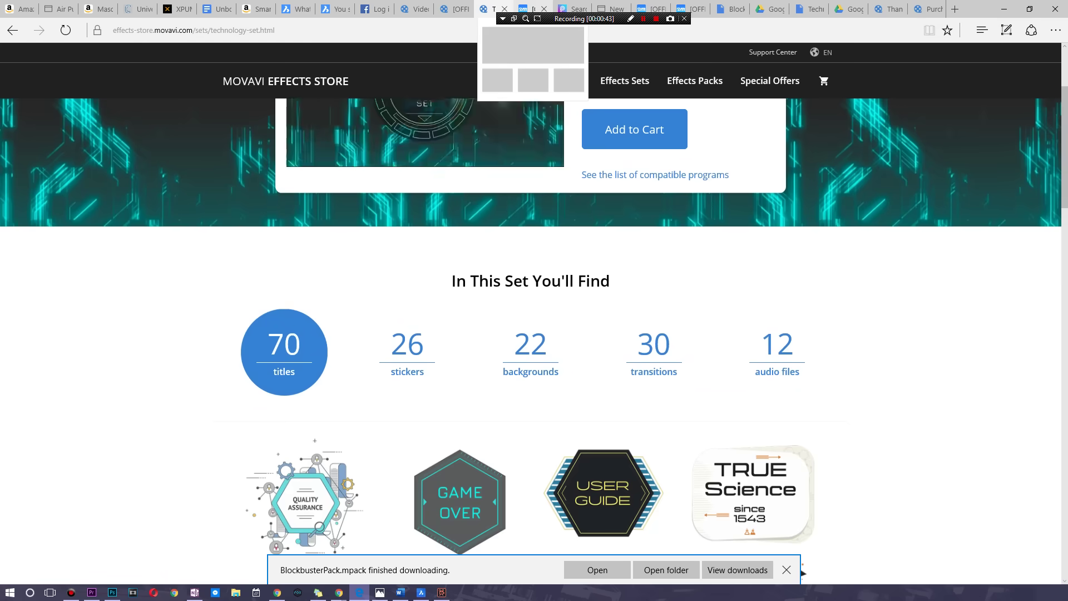
pyautogui.scroll(-3, 530, 340)
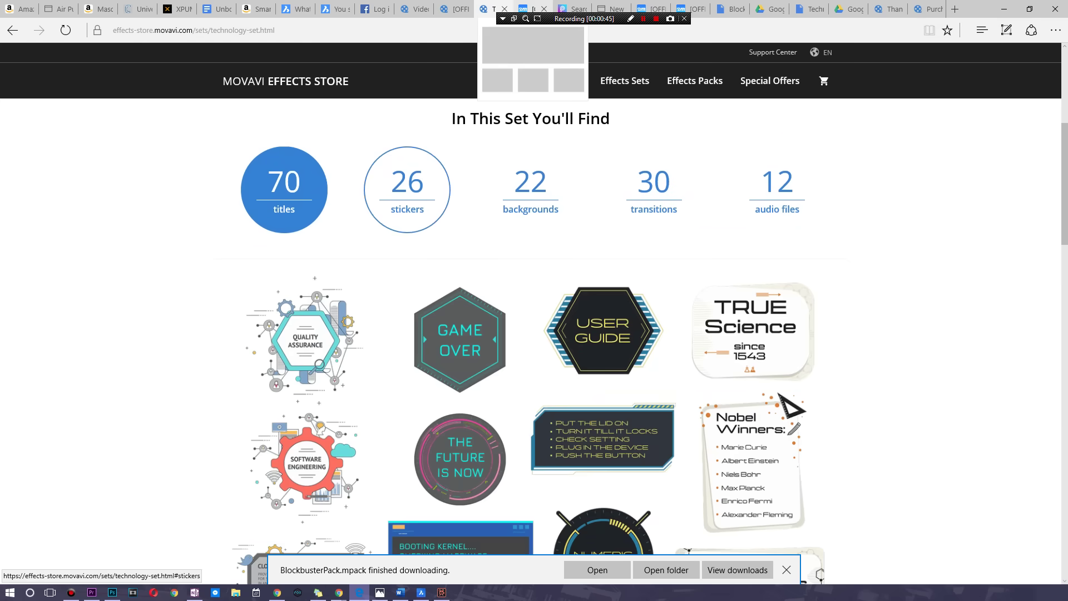
pyautogui.click(500, 190)
pyautogui.click(651, 183)
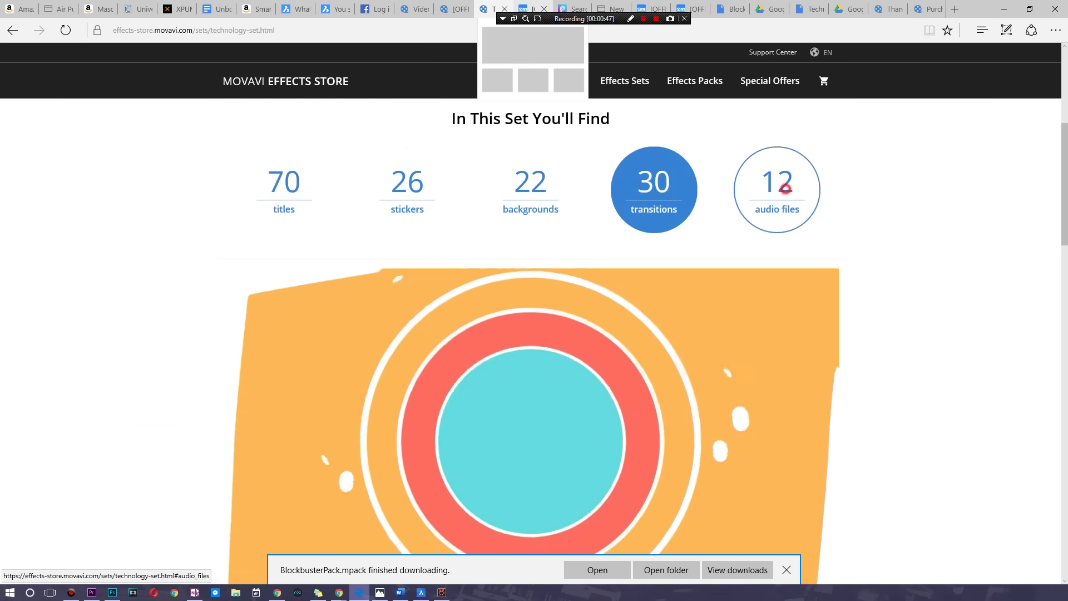
pyautogui.click(781, 189)
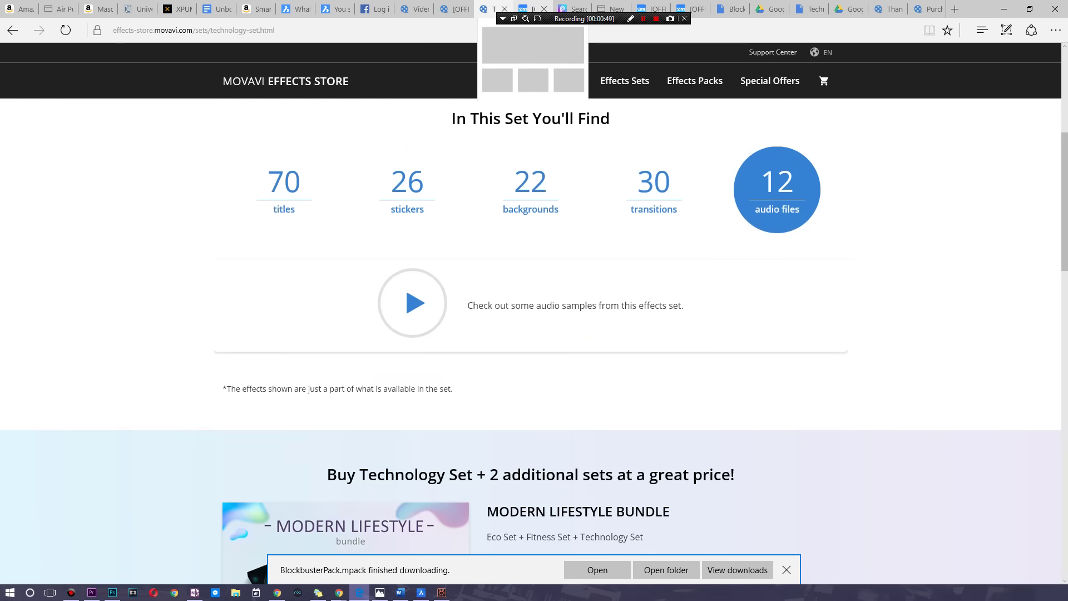
# Switch to Movavi Video Editor Plus, start a new project and dismiss the Effects Store promotion
pyautogui.click(1004, 9)
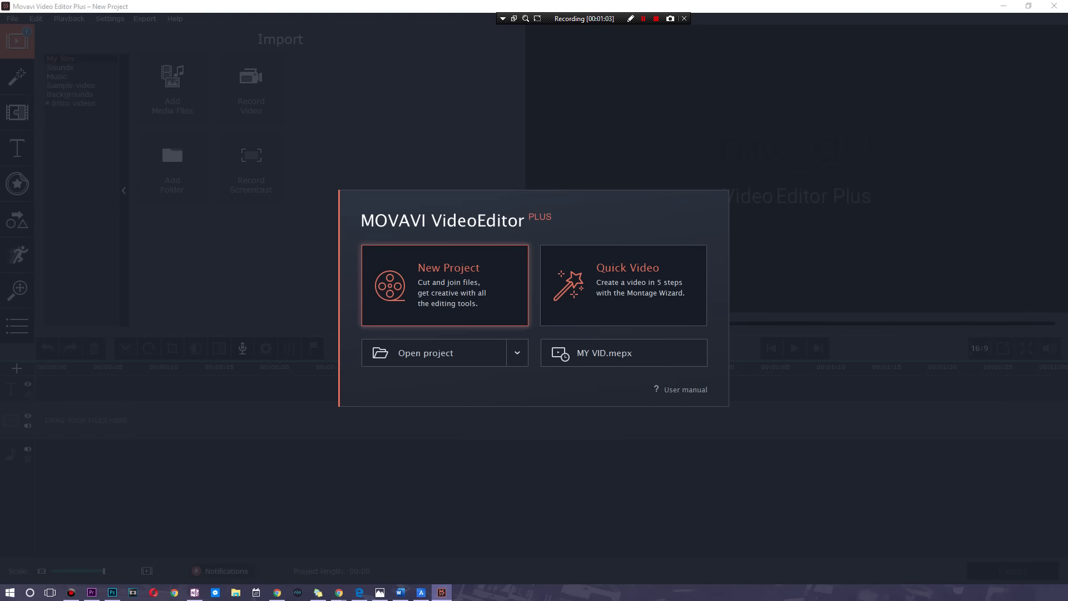
pyautogui.click(464, 273)
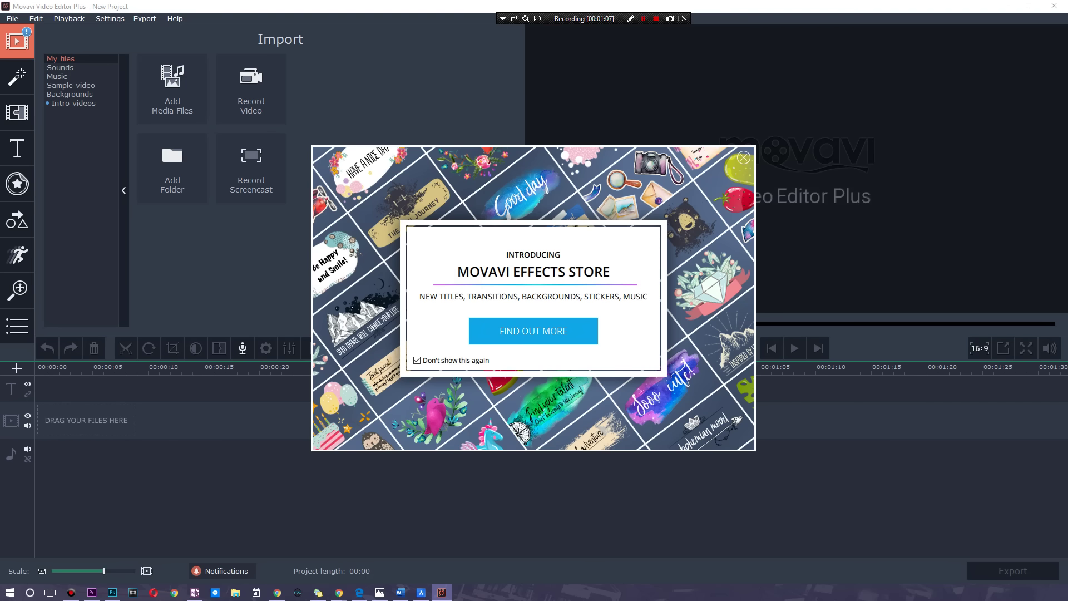
pyautogui.click(742, 158)
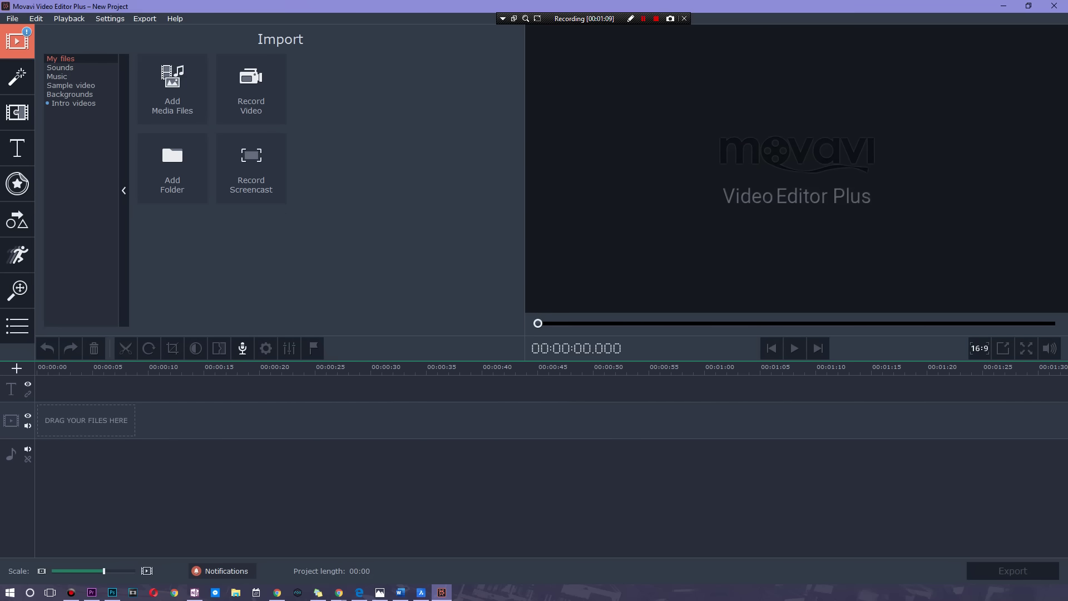
# Add the BP Final Music Vif video from the NEW ION folder to the start of the video track
pyautogui.click(236, 592)
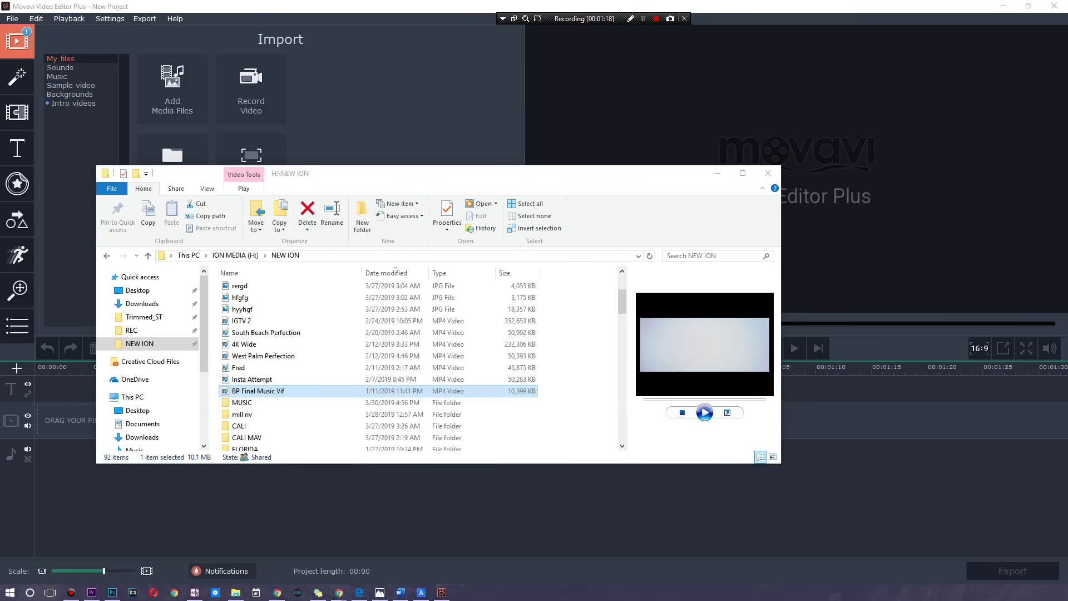
pyautogui.moveTo(295, 390); pyautogui.dragTo(528, 495)
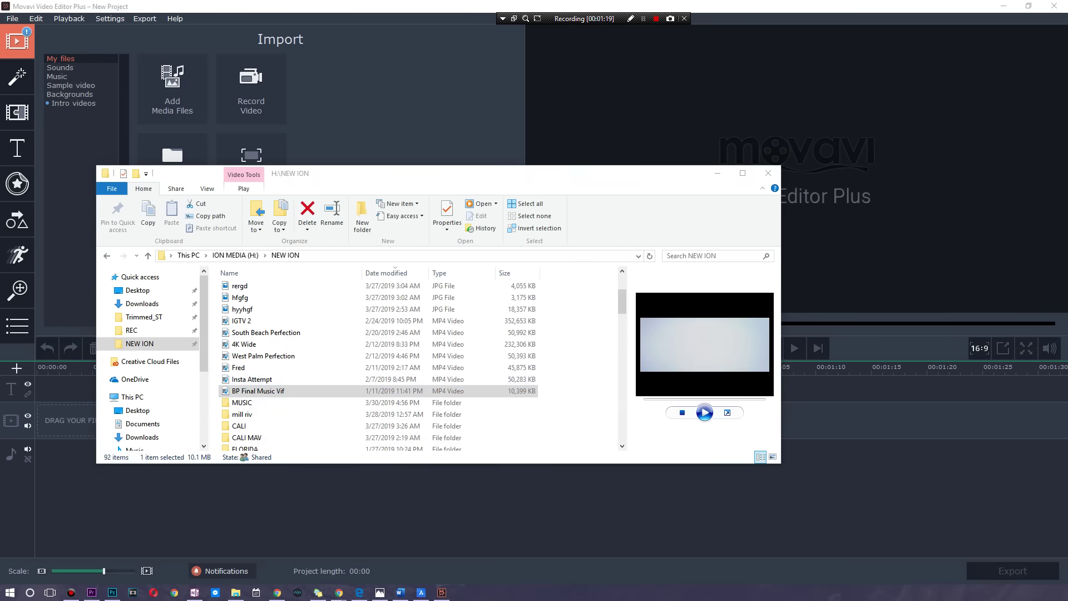
pyautogui.scroll(2, 378, 356)
pyautogui.scroll(-2, 378, 350)
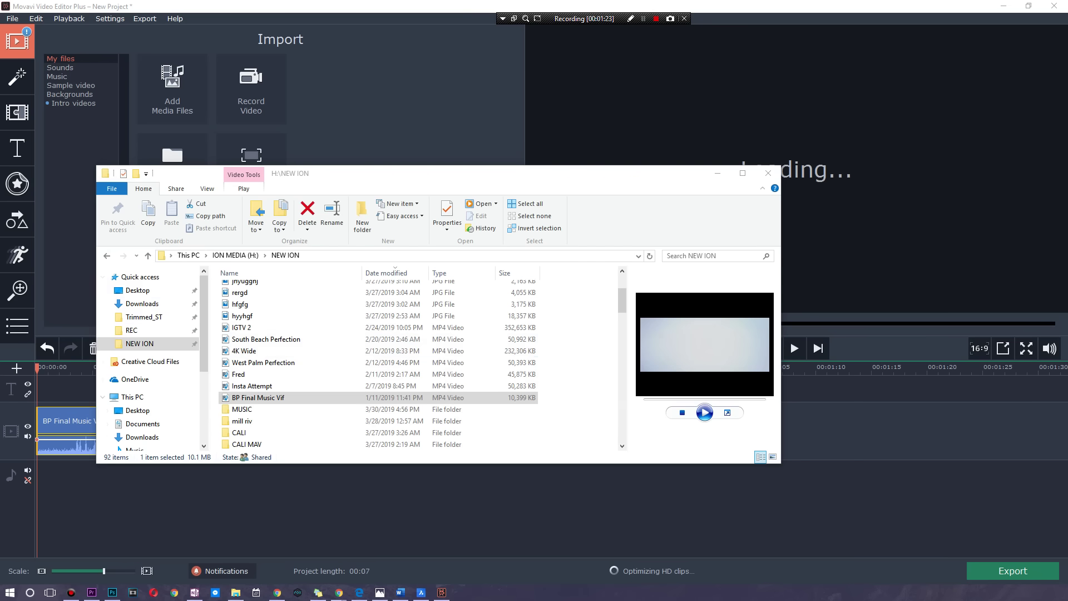
# Add the 4K Wide_6 video from the Downloads folder to the video track after the first clip
pyautogui.click(142, 303)
pyautogui.moveTo(380, 300); pyautogui.dragTo(846, 417)
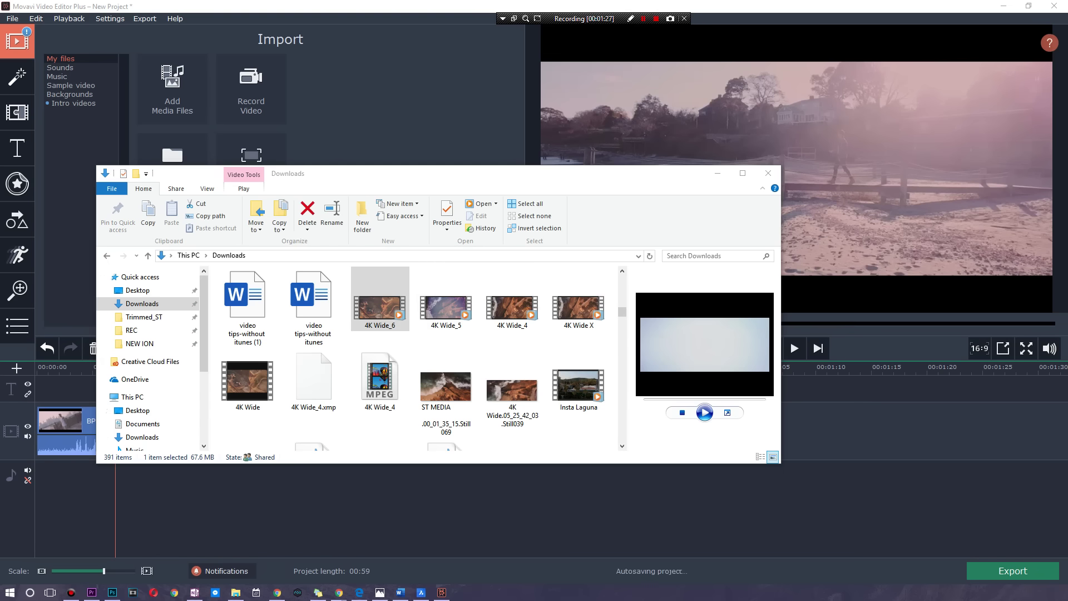
pyautogui.click(685, 93)
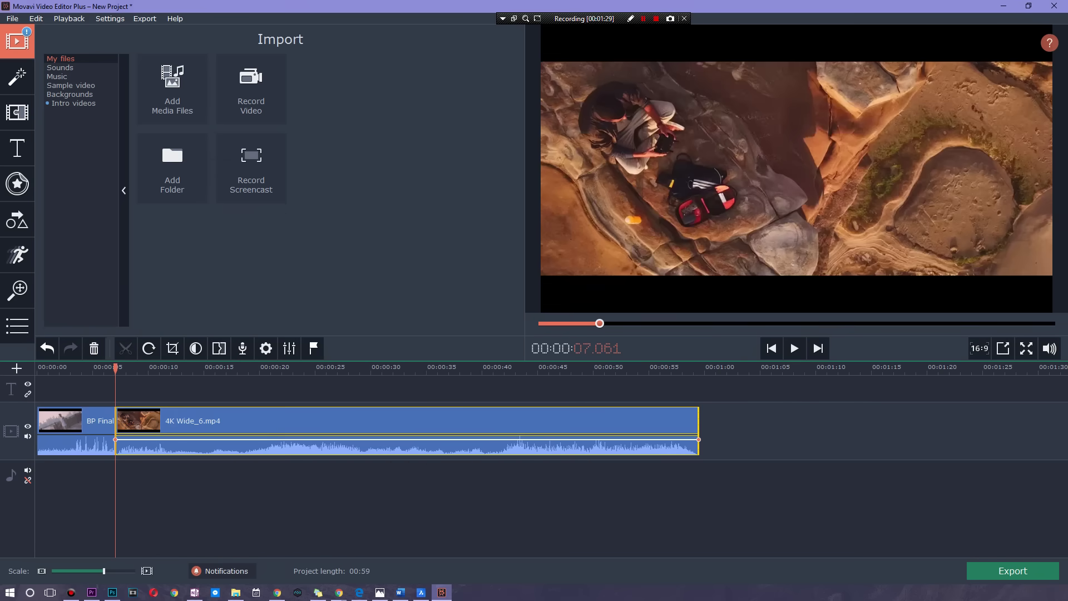
# Preview the 4K Wide_6 clip from about 16 seconds and turn the preview volume down
pyautogui.moveTo(115, 369); pyautogui.dragTo(217, 369)
pyautogui.press('space')
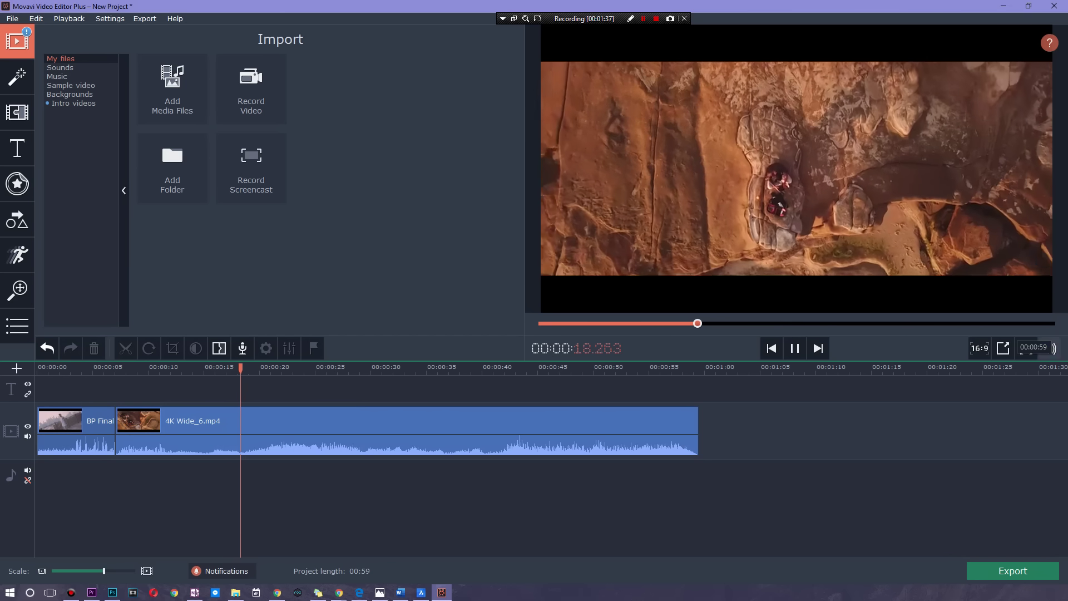
pyautogui.press('space')
pyautogui.moveTo(1049, 275); pyautogui.dragTo(1049, 320)
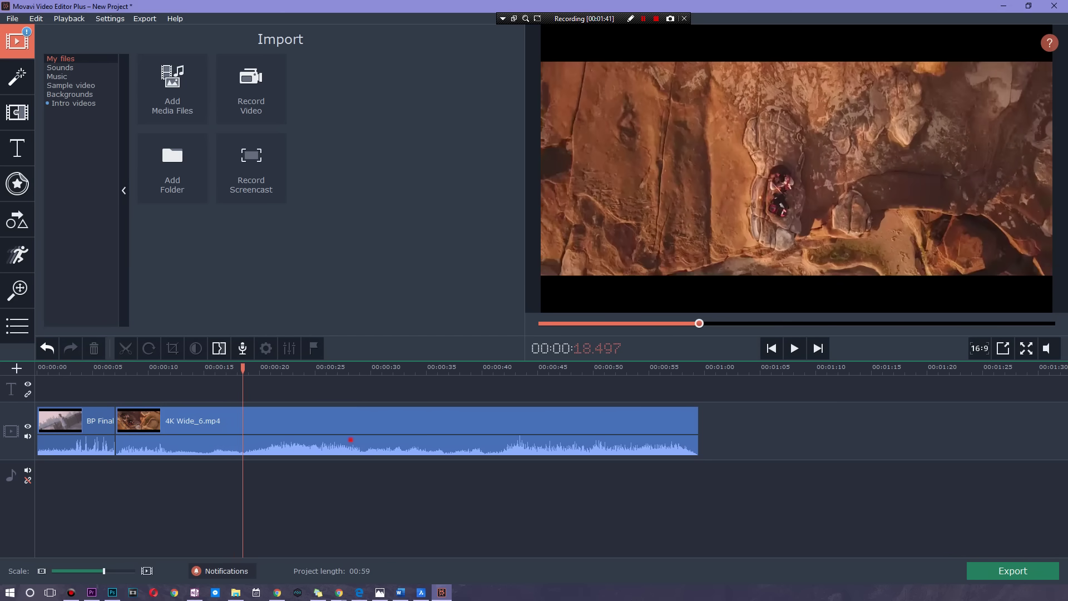
# Split the 4K Wide_6 clip at 00:00:16.300
pyautogui.click(350, 440)
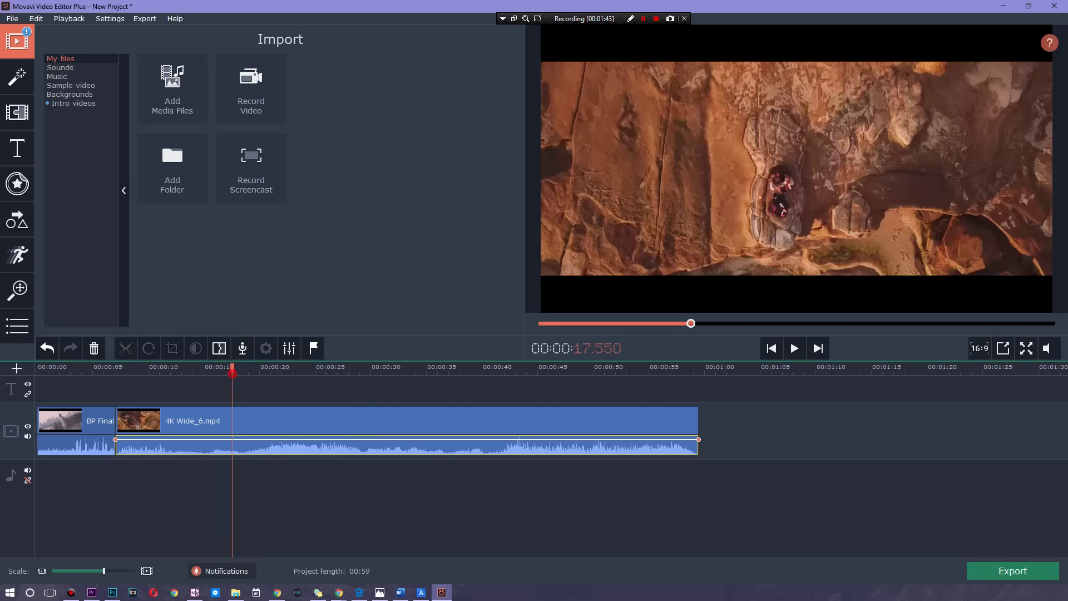
pyautogui.rightClick(268, 418)
pyautogui.click(295, 466)
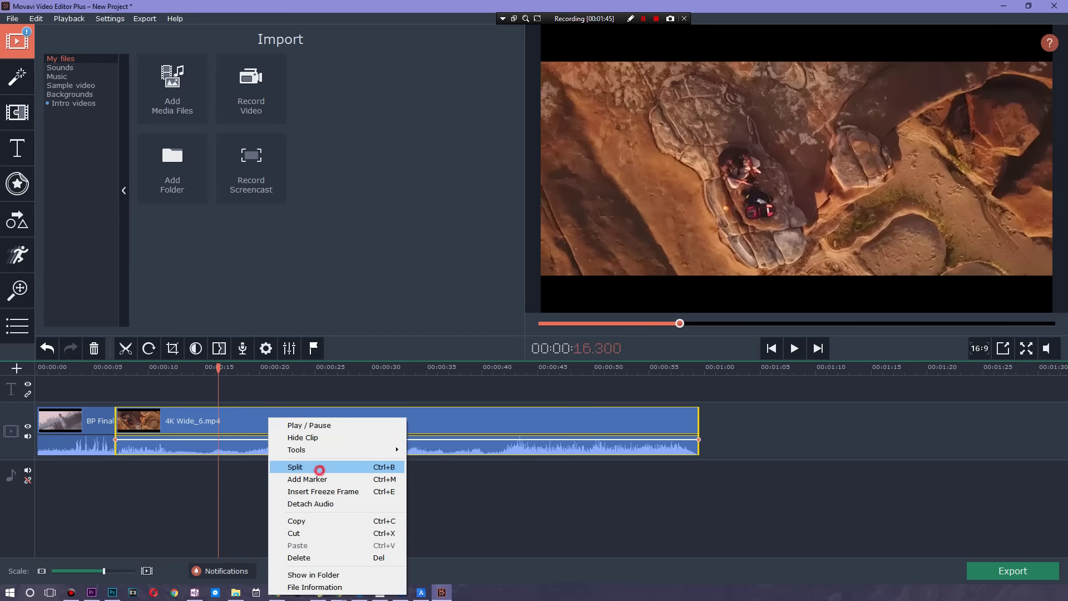
# Preview the second part of the split 4K Wide_6 clip, and swap the two parts so the shorter one comes last
pyautogui.click(289, 368)
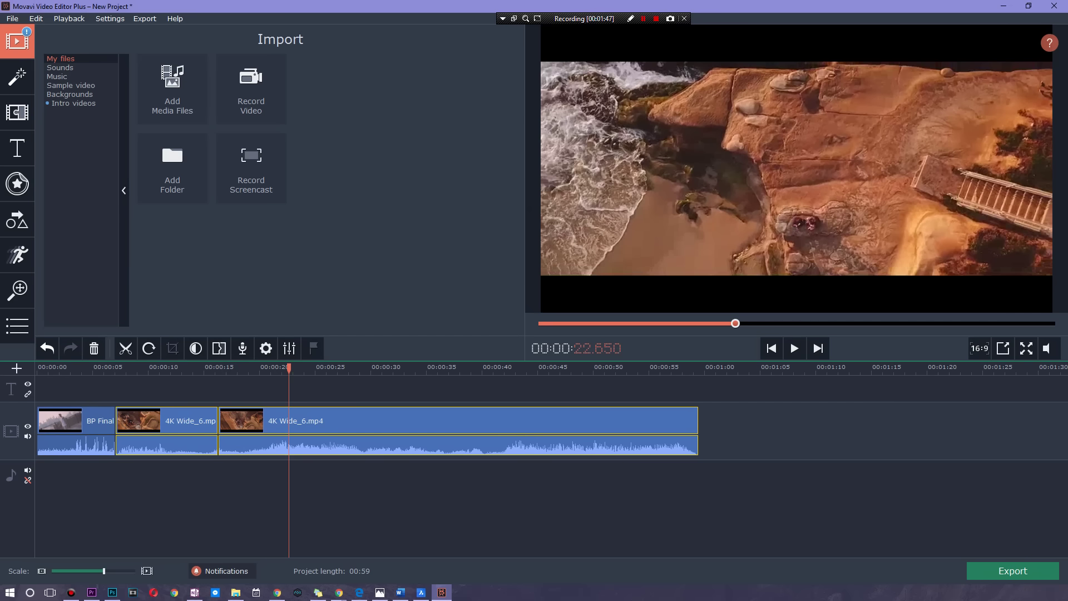
pyautogui.press('space')
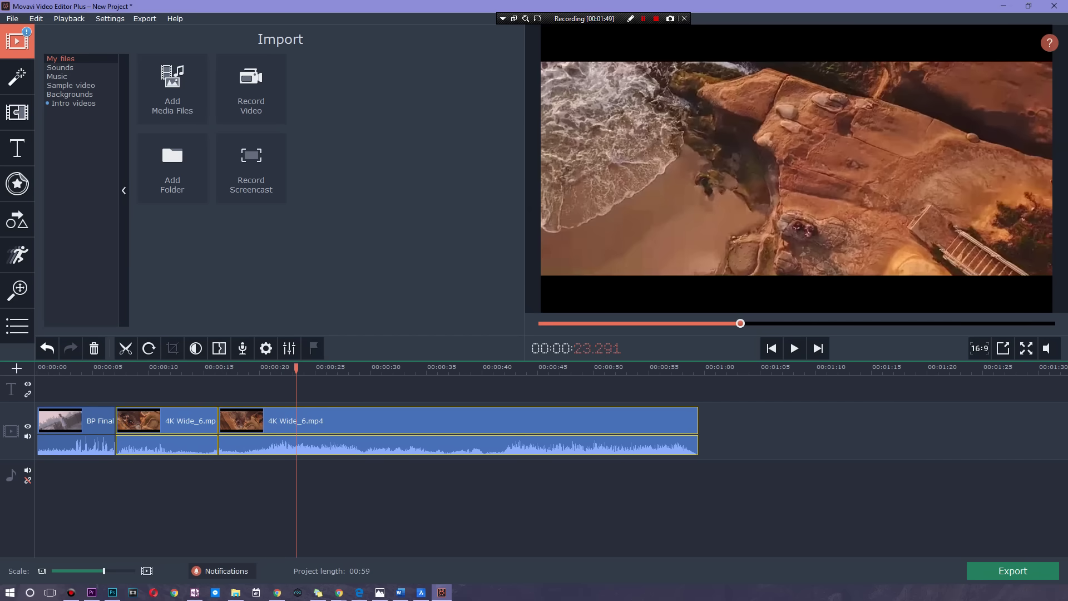
pyautogui.press('End')
pyautogui.moveTo(268, 421)
pyautogui.mouseDown()
pyautogui.moveTo(210, 421)
pyautogui.moveTo(268, 420)
pyautogui.mouseUp()
pyautogui.moveTo(167, 421); pyautogui.dragTo(647, 420)
pyautogui.click(522, 419)
pyautogui.click(595, 420)
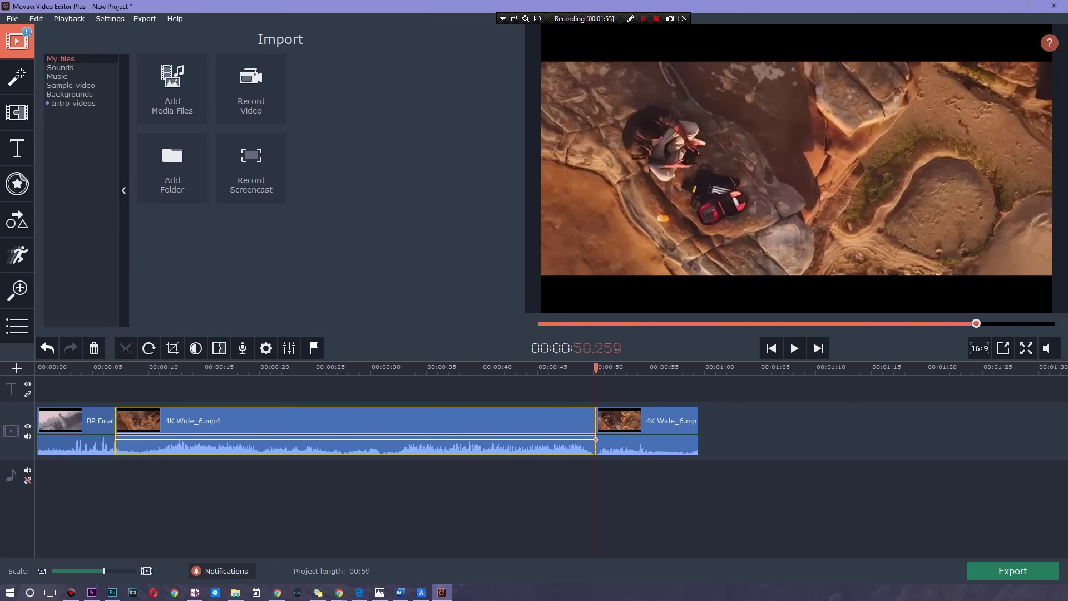
# Trim the end of the longer 4K Wide_6 segment back to about 33 seconds on the timeline
pyautogui.click(405, 391)
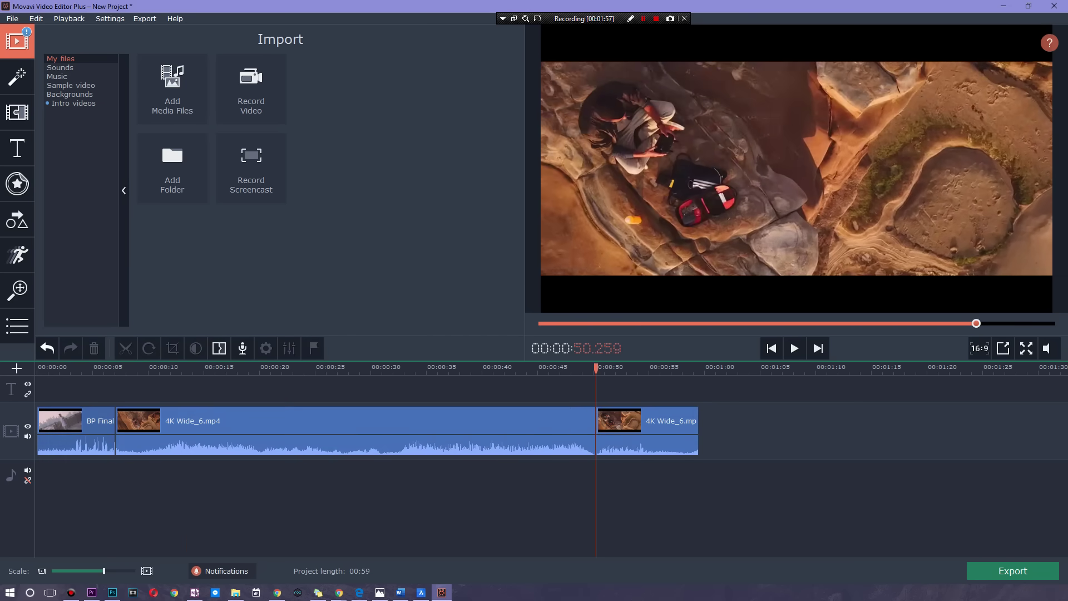
pyautogui.moveTo(595, 421); pyautogui.dragTo(408, 421)
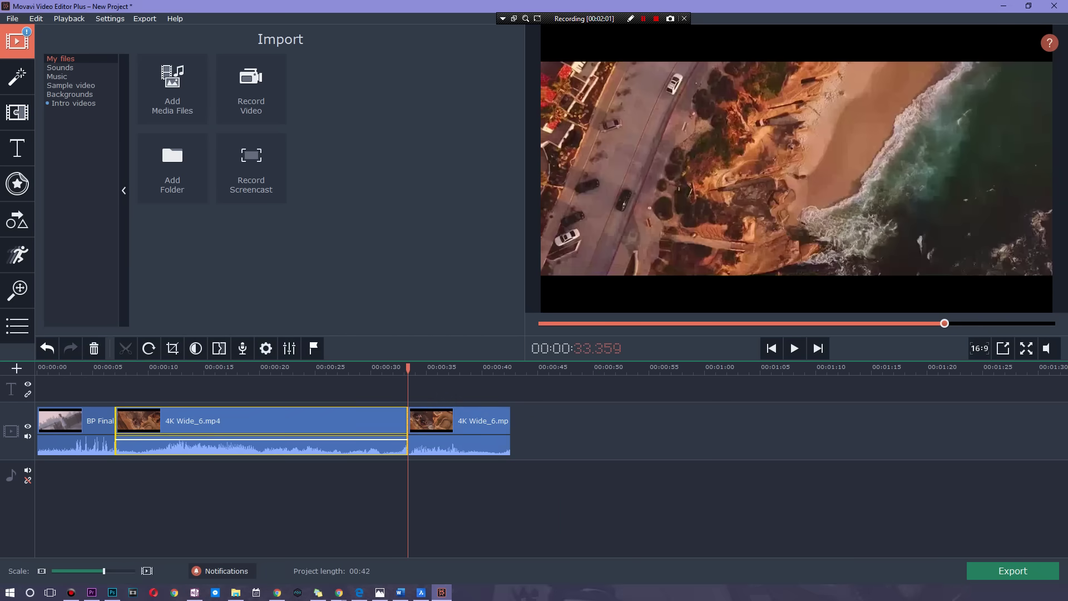
pyautogui.click(398, 439)
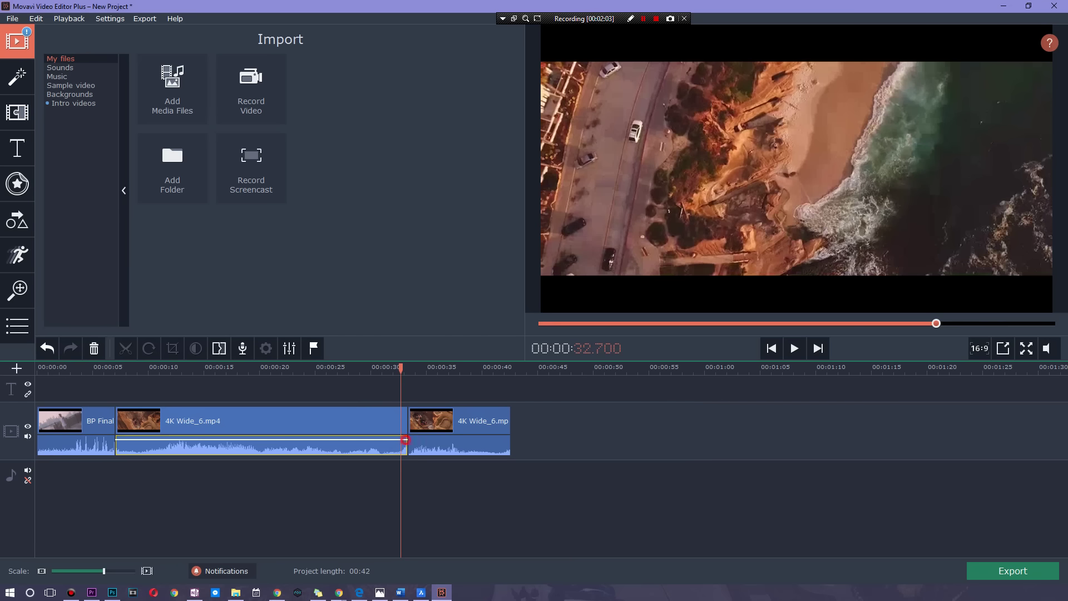
# Move the playhead to about 16.85 seconds and open the Color Adjustments for the longer 4K Wide_6 segment
pyautogui.moveTo(400, 362); pyautogui.dragTo(202, 367)
pyautogui.click(224, 423)
pyautogui.rightClick(276, 424)
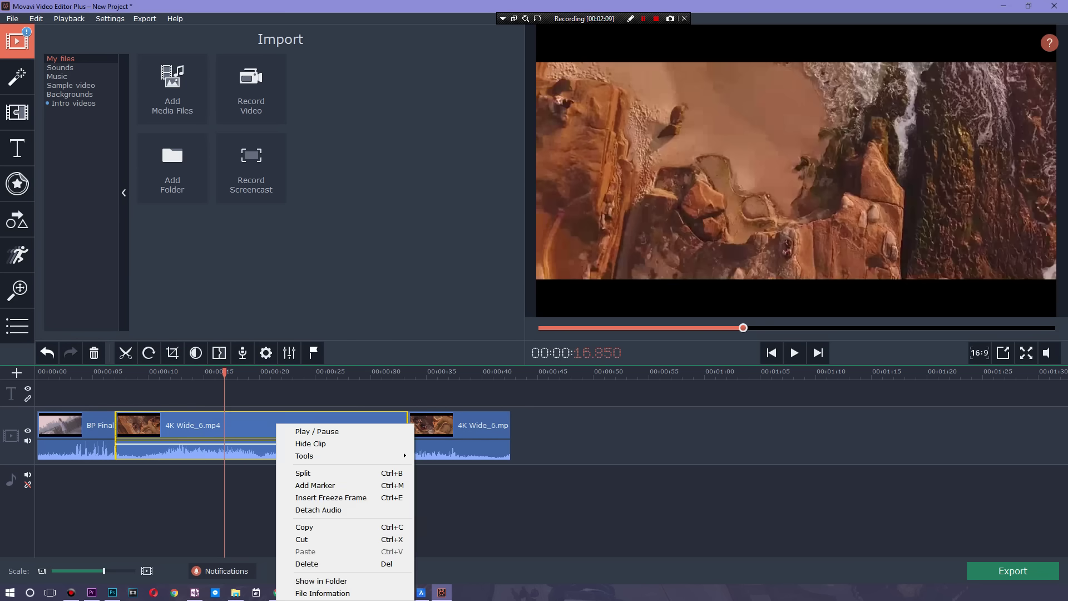
pyautogui.moveTo(389, 455)
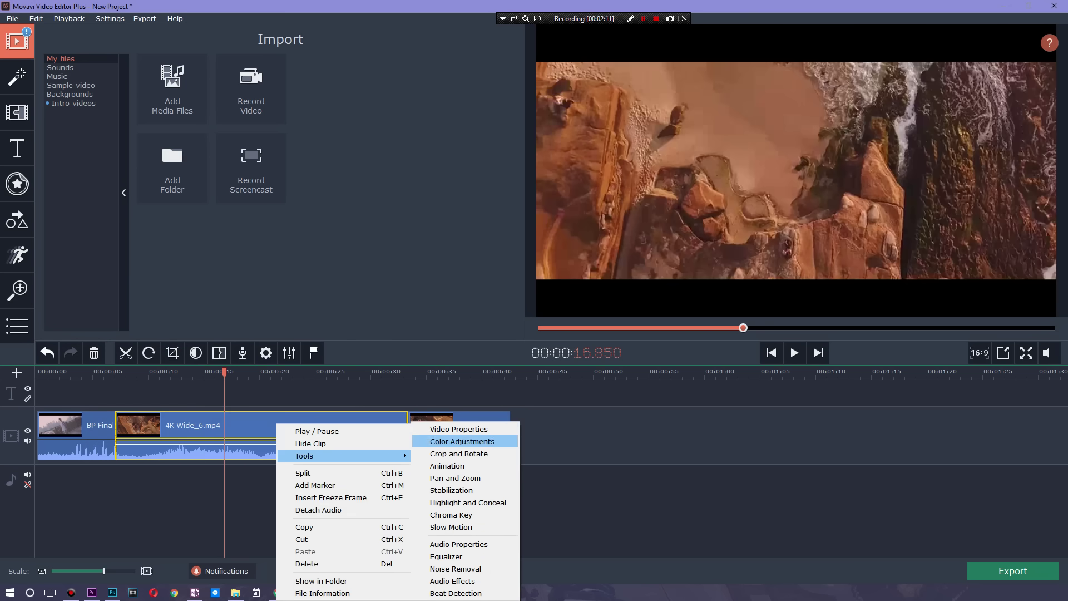
pyautogui.click(490, 429)
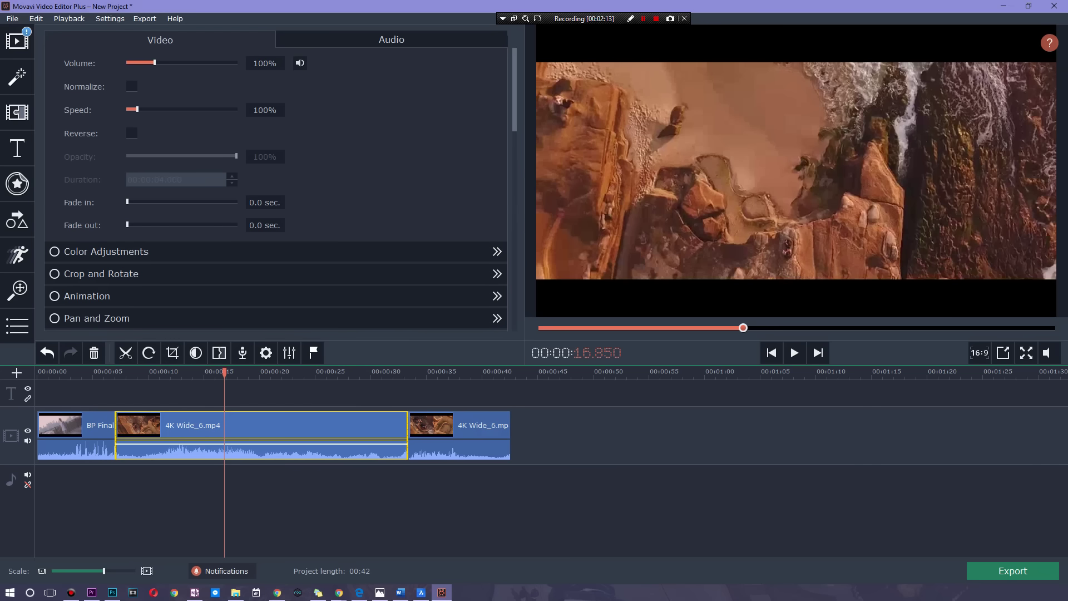
pyautogui.scroll(-3, 275, 183)
pyautogui.click(315, 166)
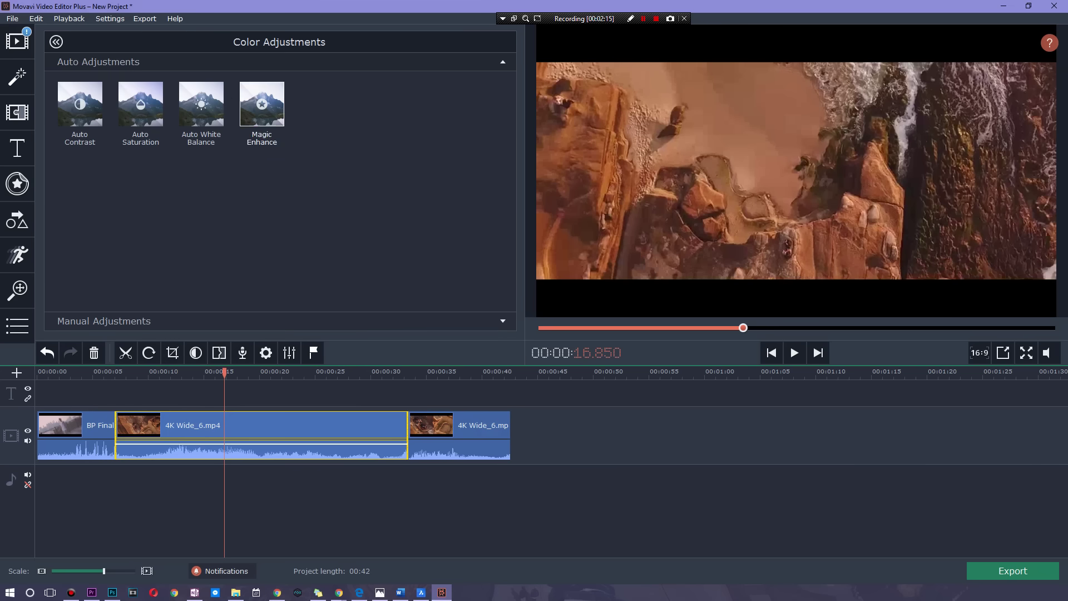
# Sample the automatic color adjustments and apply Magic Enhance to the longer 4K Wide_6 segment
pyautogui.click(261, 104)
pyautogui.click(201, 106)
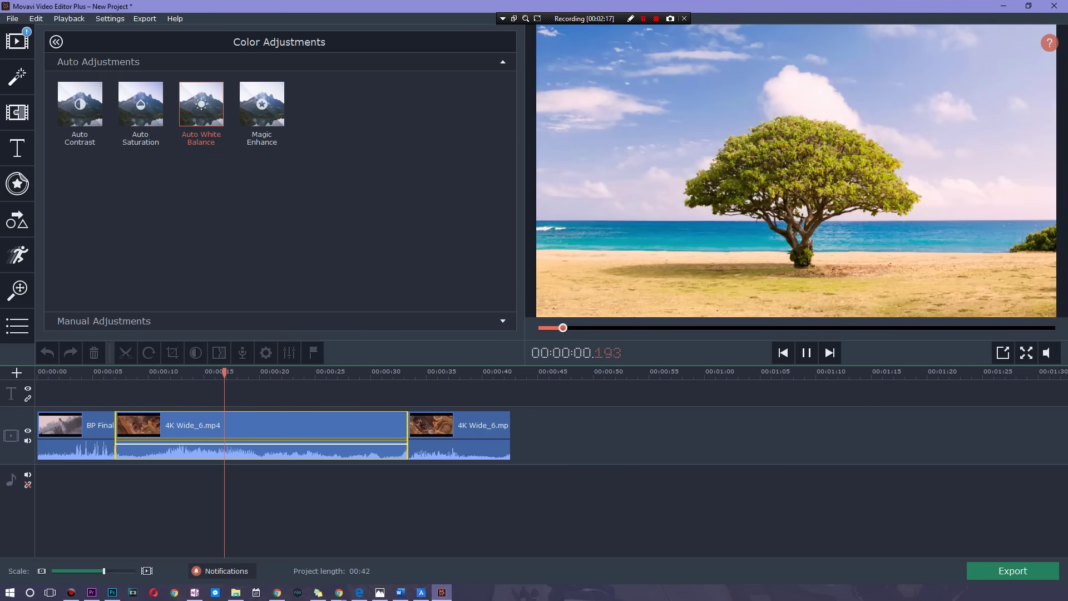
pyautogui.click(141, 104)
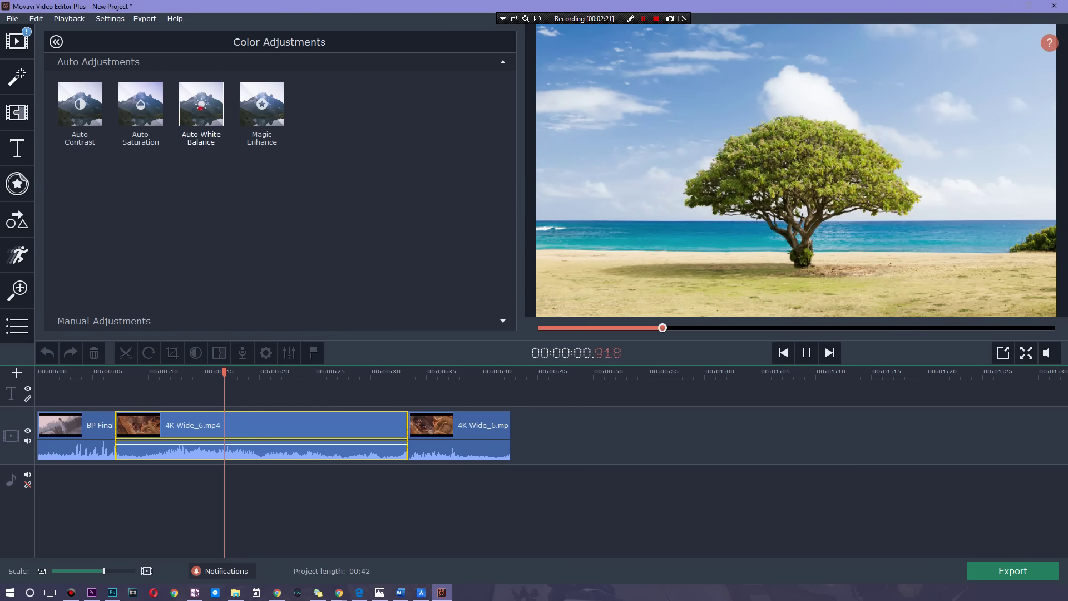
pyautogui.click(200, 106)
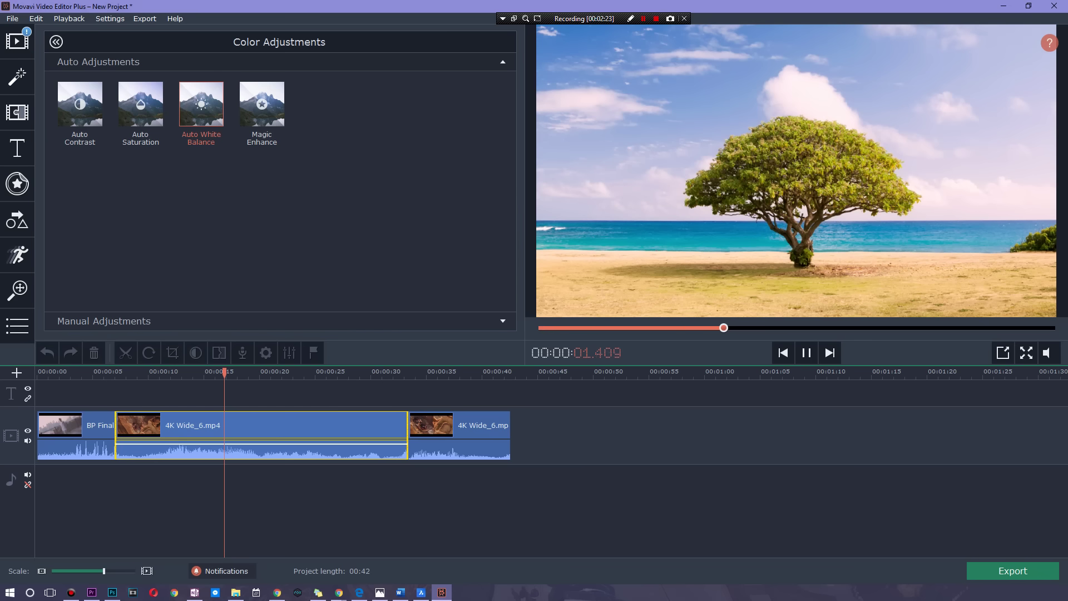
pyautogui.click(261, 104)
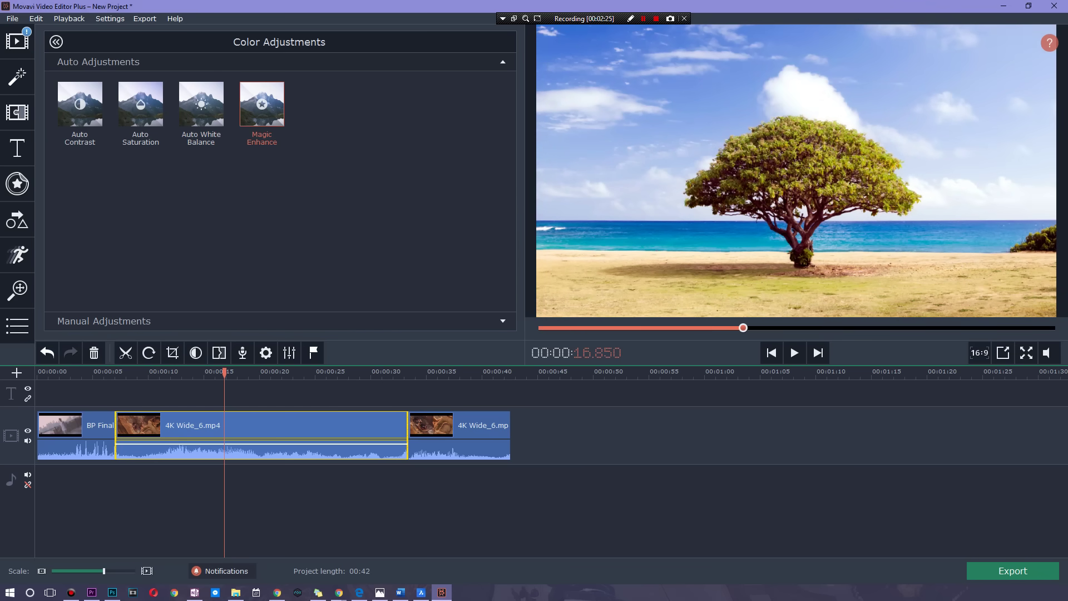
pyautogui.click(233, 385)
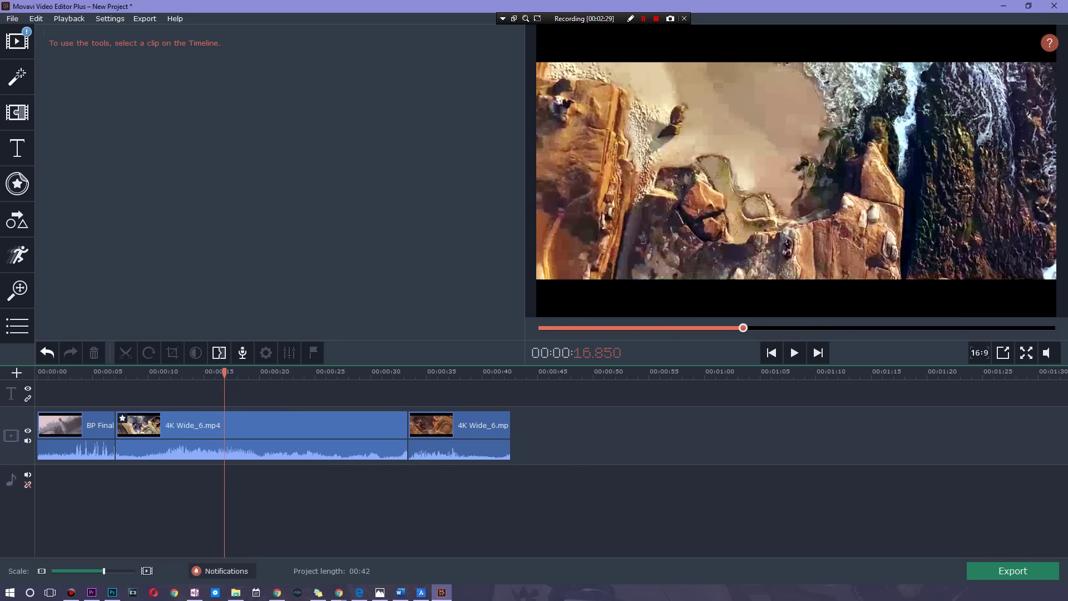
# Compare the longer 4K Wide_6 segment with and without Magic Enhance, and preview the enhanced footage up to about 28.7 seconds
pyautogui.hotkey('ctrl', 'z')
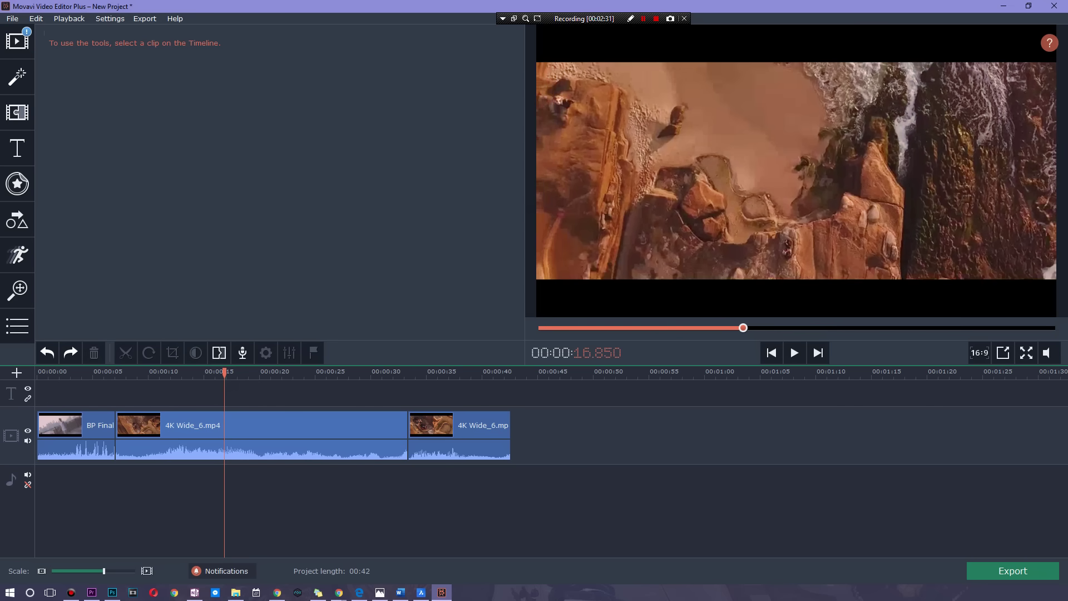
pyautogui.hotkey('ctrl', 'y')
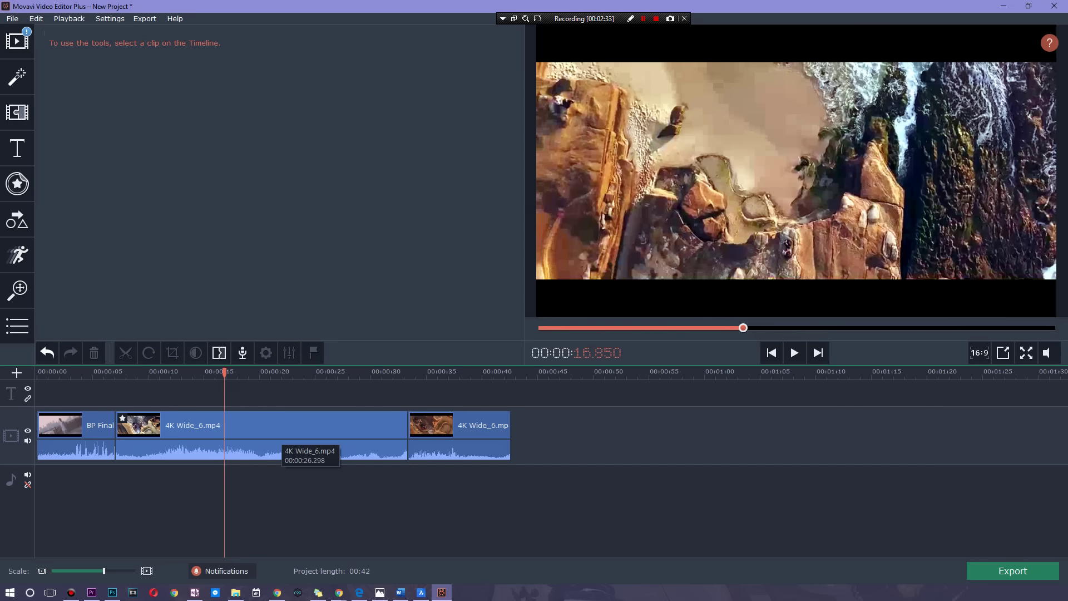
pyautogui.hotkey('ctrl', 'z')
pyautogui.hotkey('ctrl', 'y')
pyautogui.press('space')
pyautogui.click(273, 371)
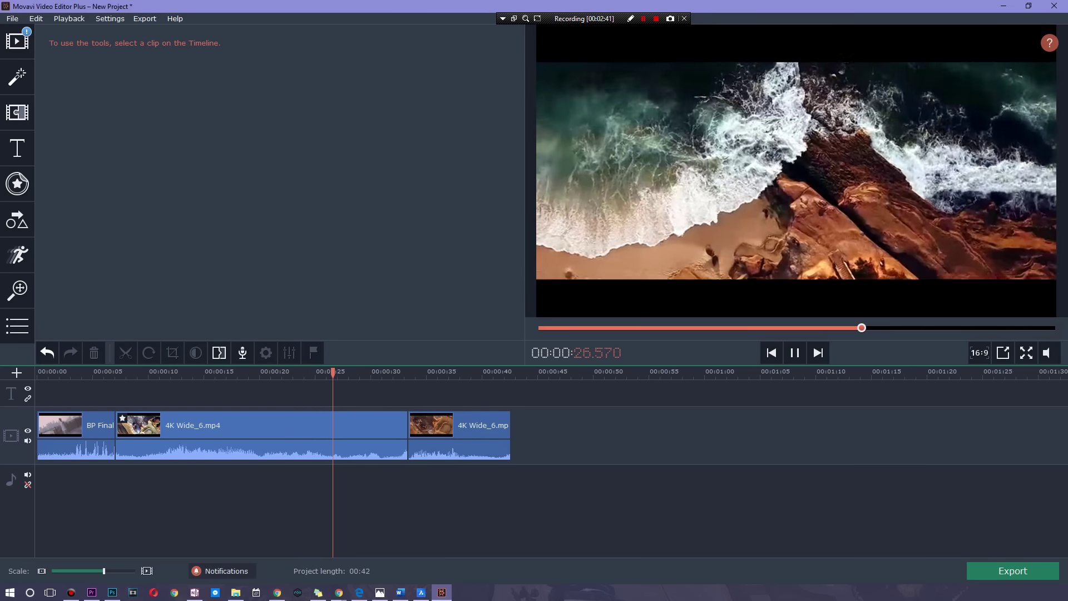
pyautogui.click(794, 353)
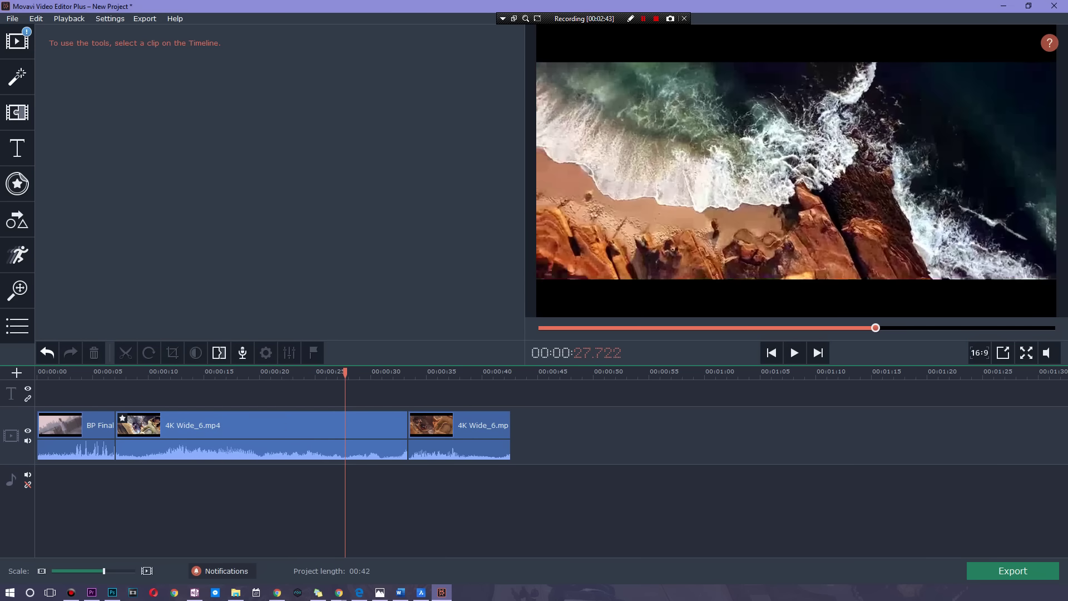
pyautogui.moveTo(876, 327); pyautogui.dragTo(887, 327)
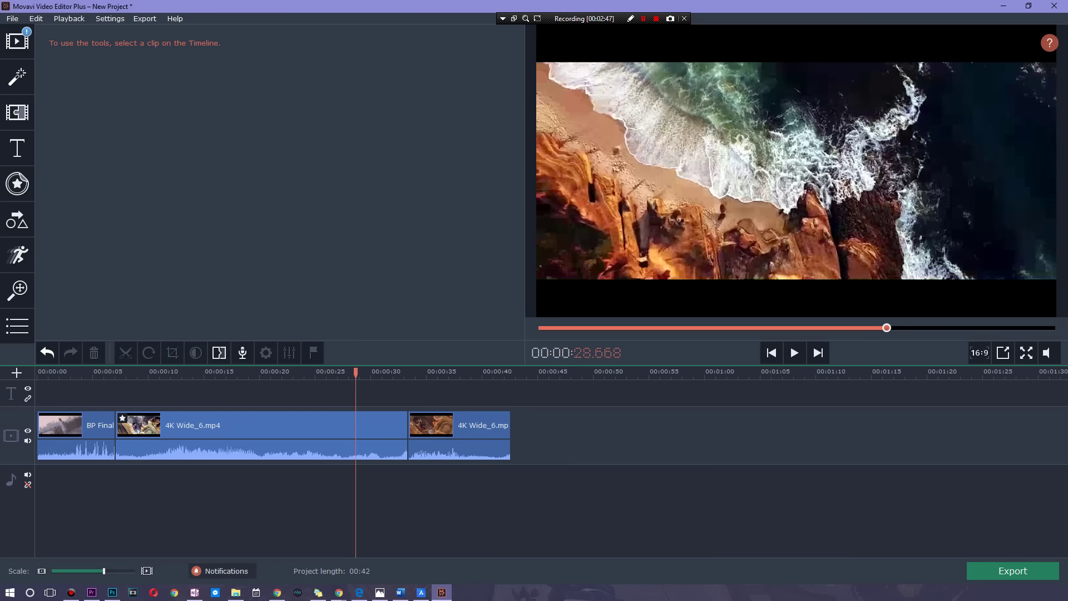
# Try the Glass mosaic filter on the longer 4K Wide_6 segment, preview it, and undo it
pyautogui.click(17, 41)
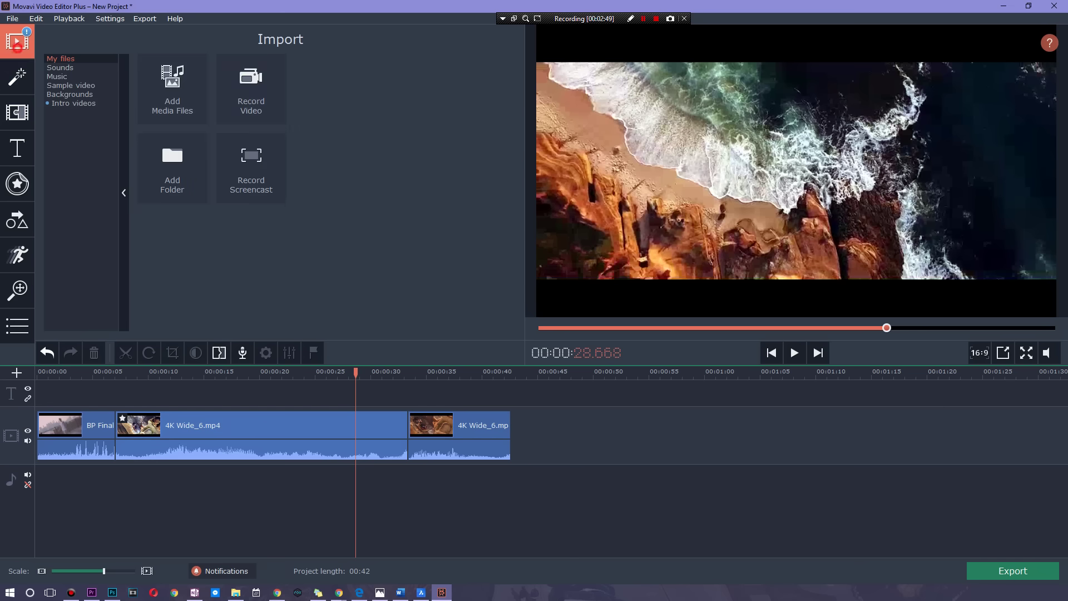
pyautogui.click(17, 76)
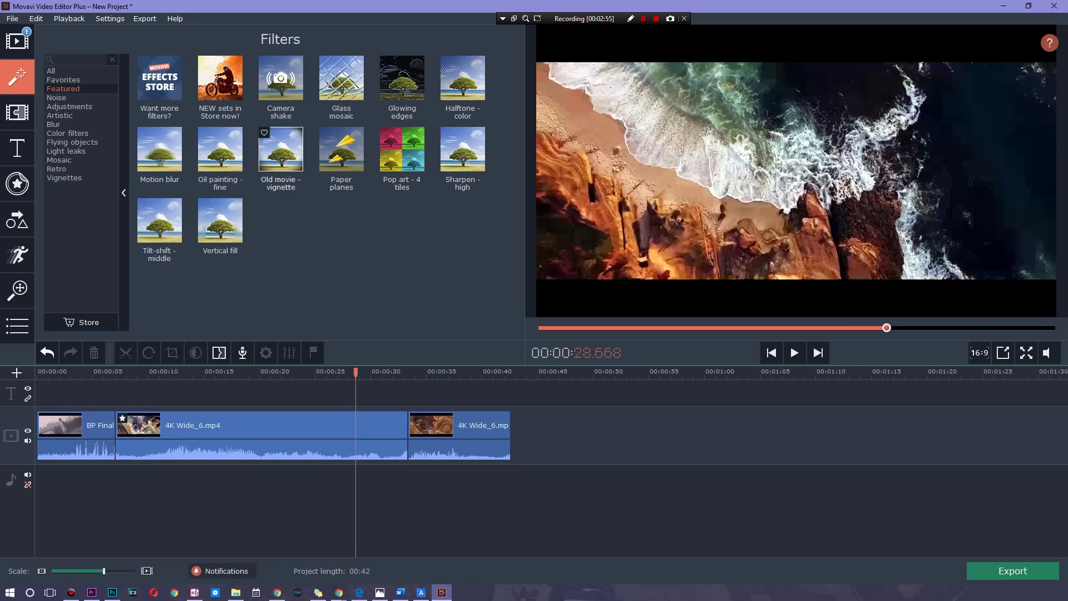
pyautogui.click(340, 78)
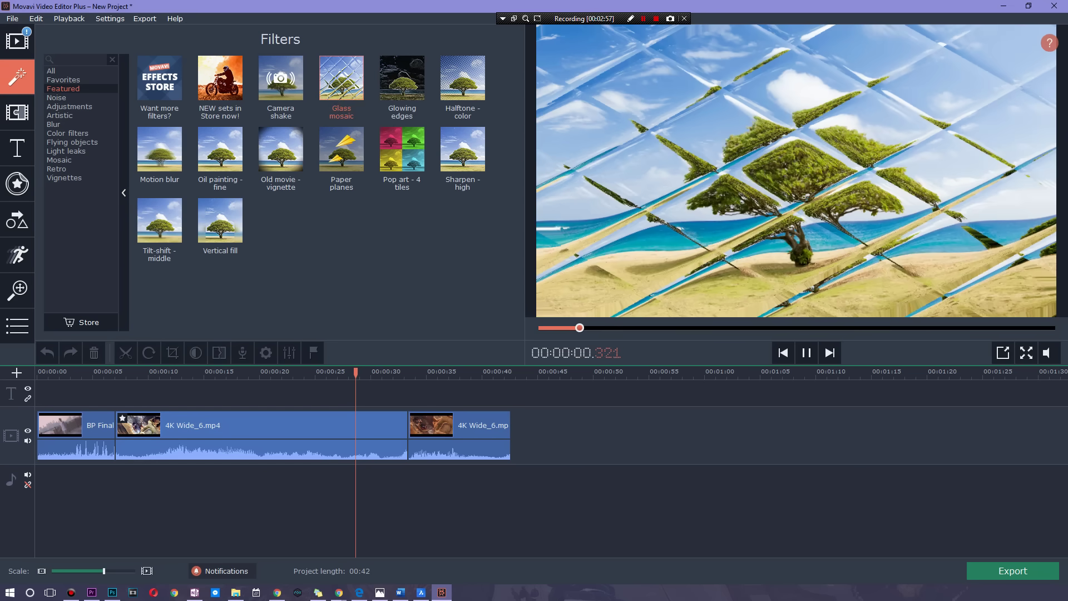
pyautogui.moveTo(341, 78); pyautogui.dragTo(261, 425)
pyautogui.press('space')
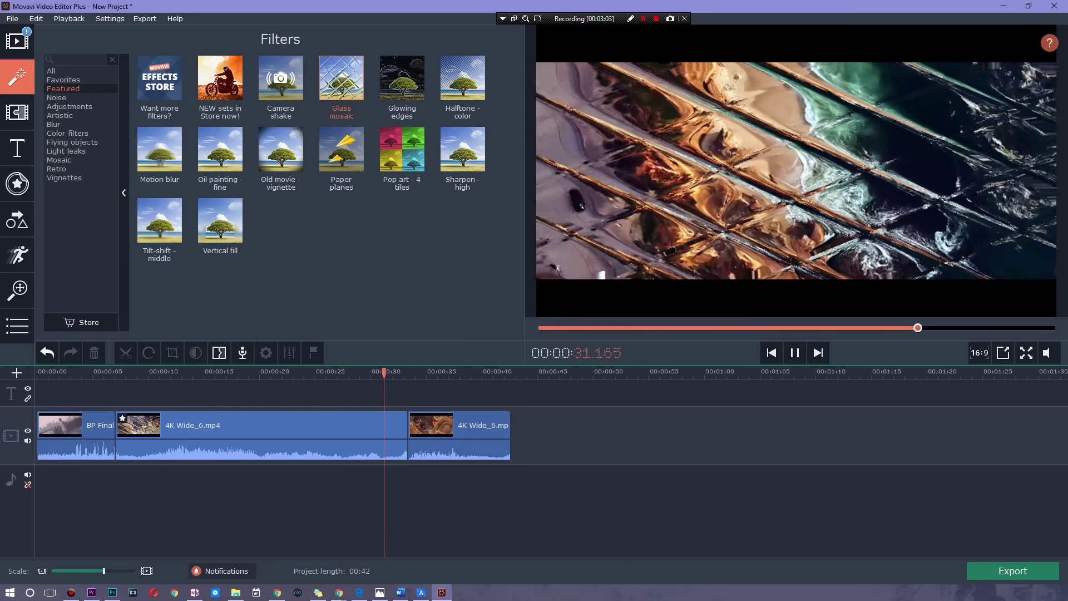
pyautogui.hotkey('ctrl', 'z')
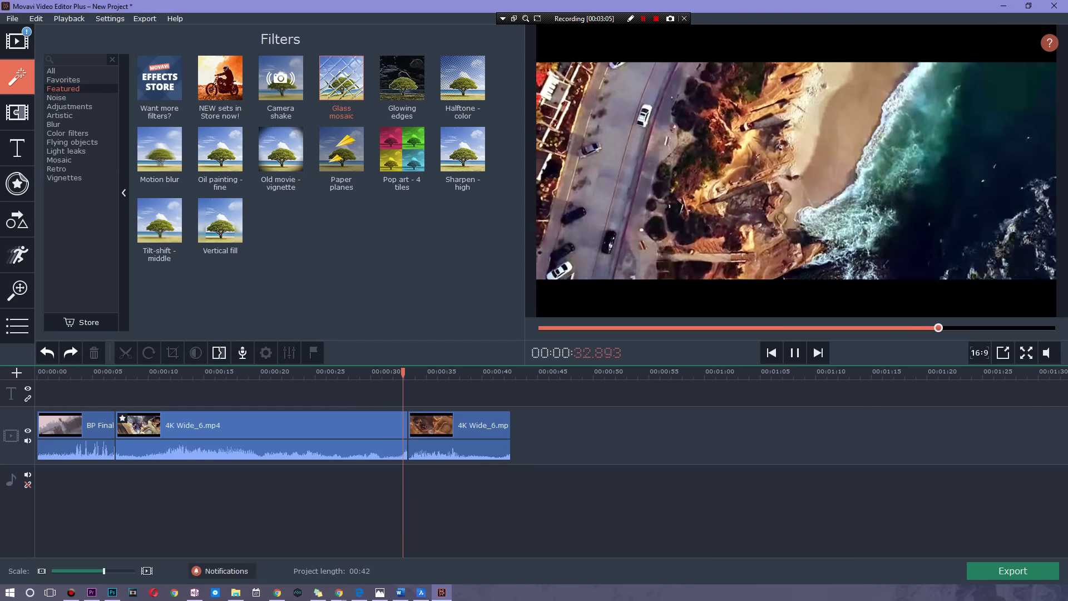
# Sample the Twist transition, and place the Warp - 2 waves transition between the BP Final and 4K Wide_6 clips
pyautogui.click(8, 112)
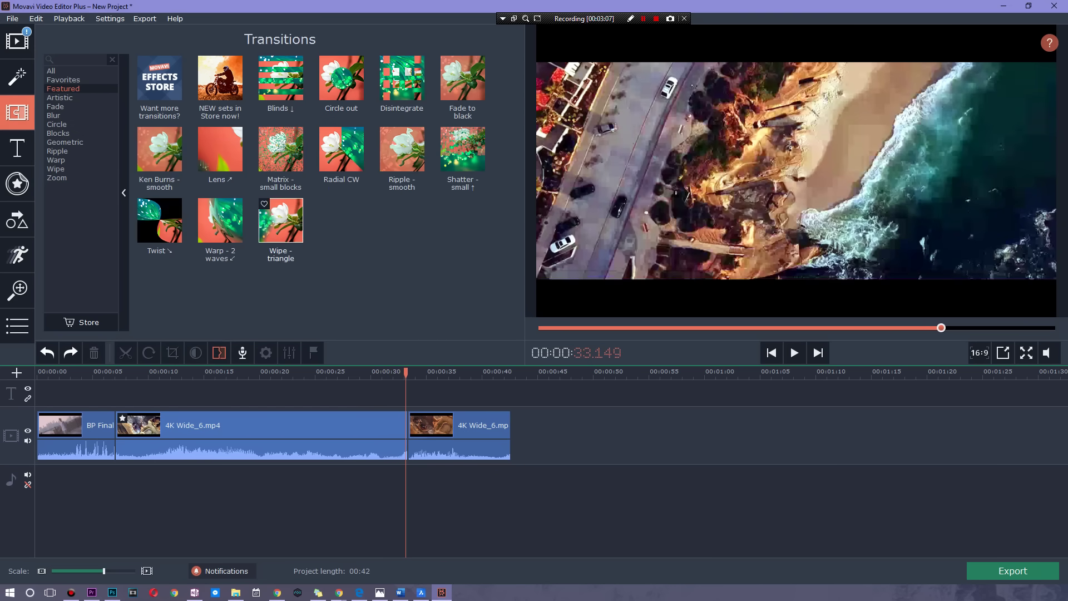
pyautogui.click(160, 220)
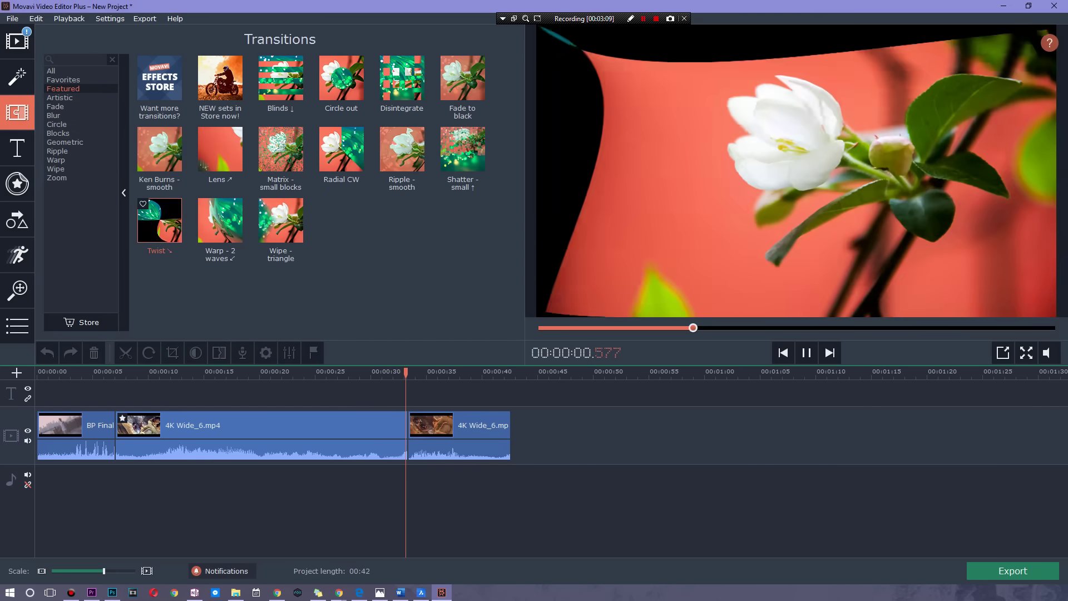
pyautogui.click(220, 220)
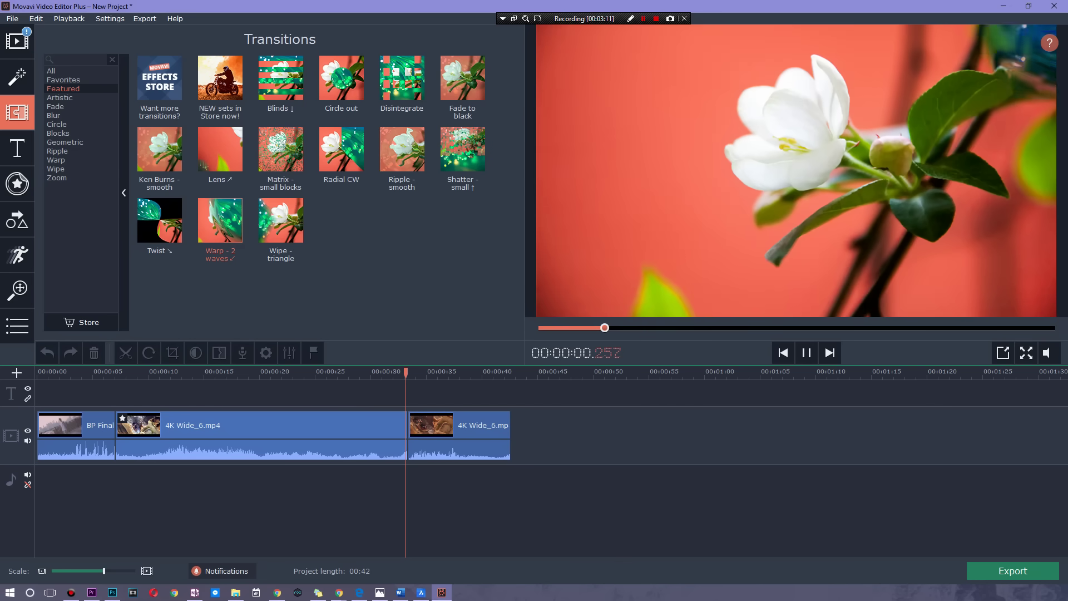
pyautogui.moveTo(221, 220); pyautogui.dragTo(115, 433)
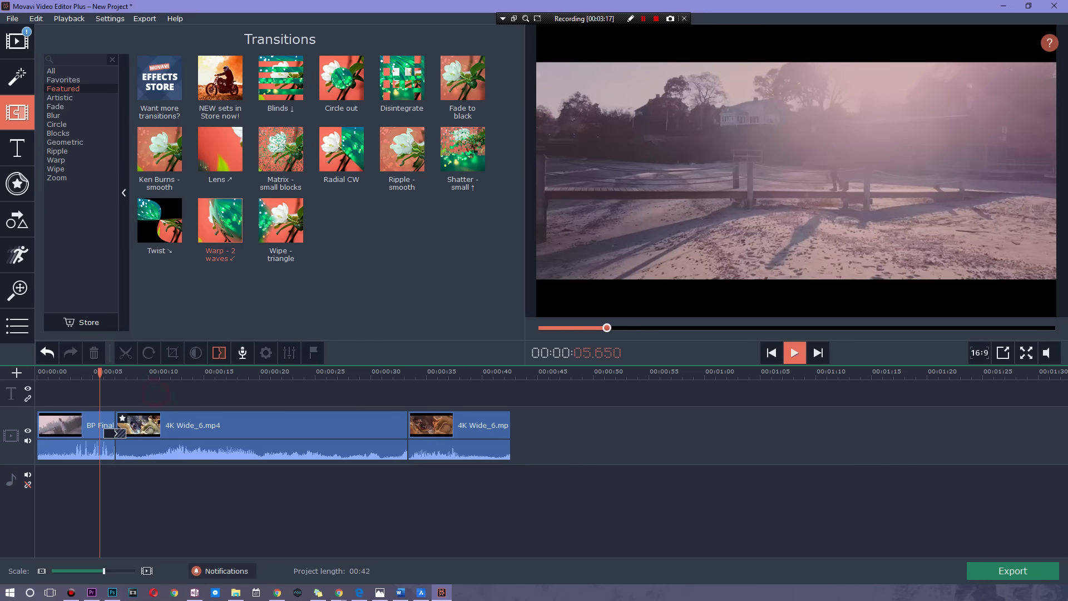
# Play back the transition between the first two clips, and sample the Shatter - small and Ripple - smooth transitions
pyautogui.click(795, 352)
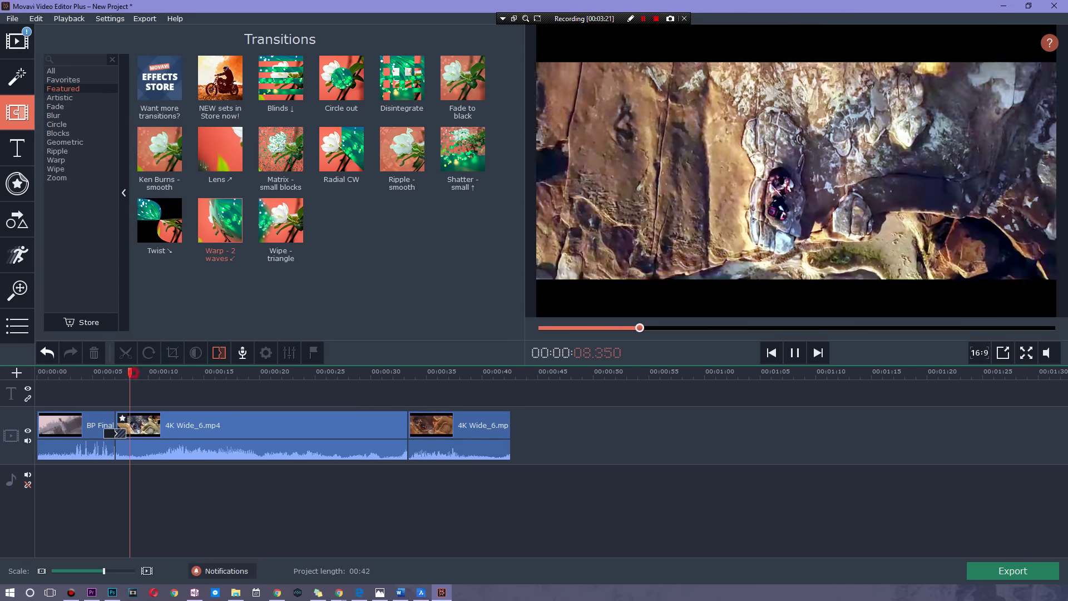
pyautogui.moveTo(133, 372); pyautogui.dragTo(103, 373)
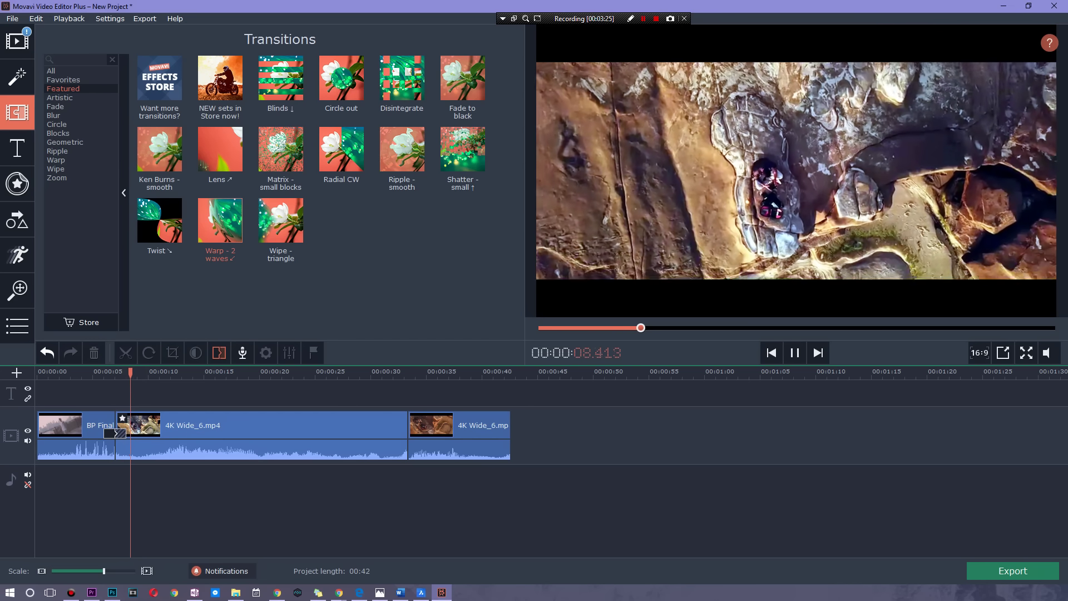
pyautogui.click(462, 149)
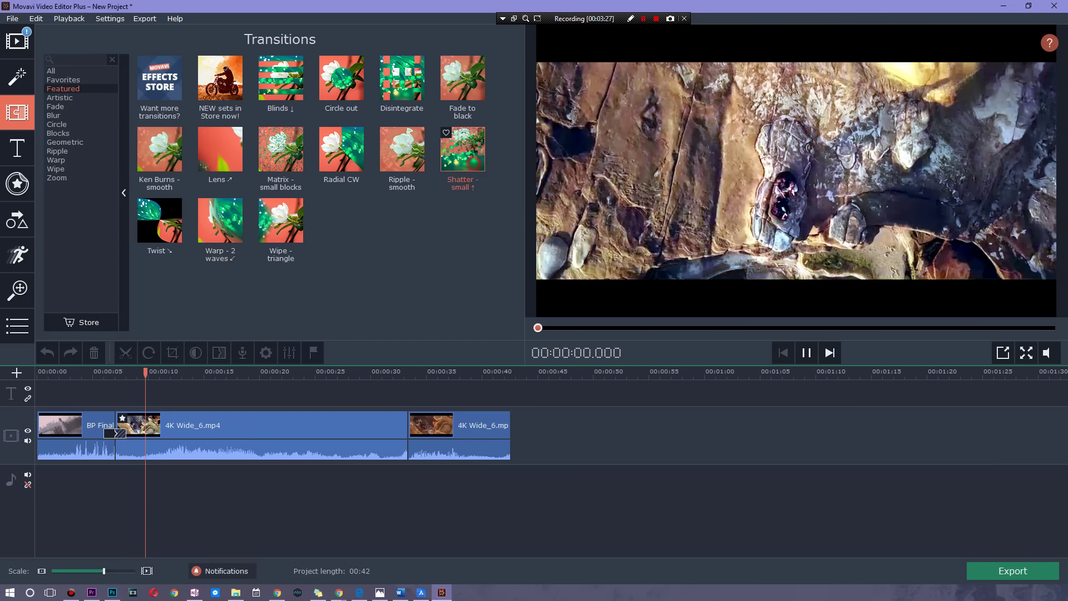
pyautogui.click(443, 155)
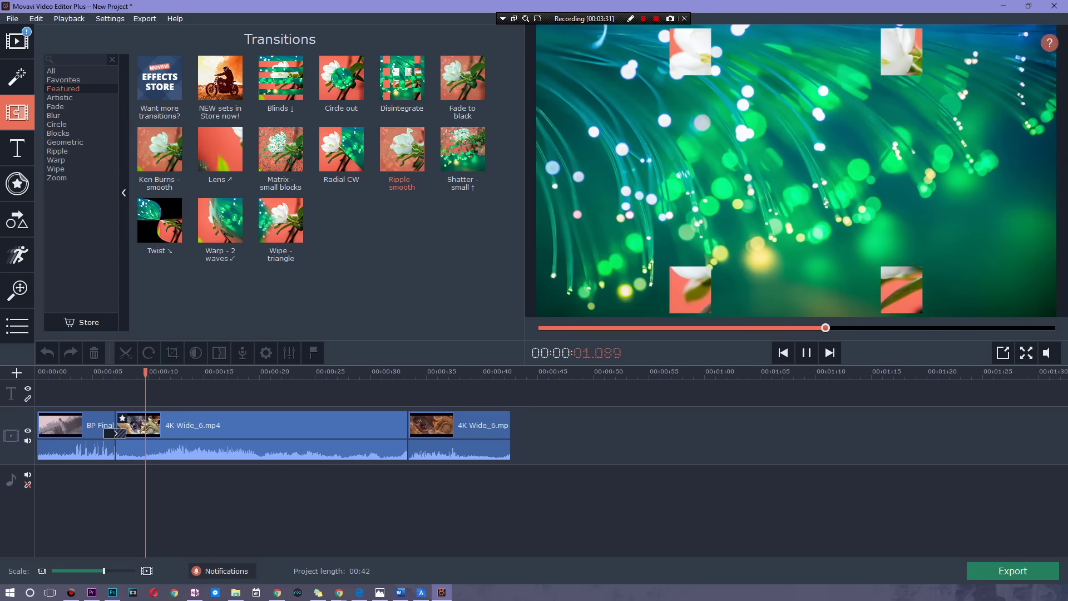
# Sample the Diamond and Trendy circle titles, and add the Trendy circle title at the start of the title track
pyautogui.click(17, 148)
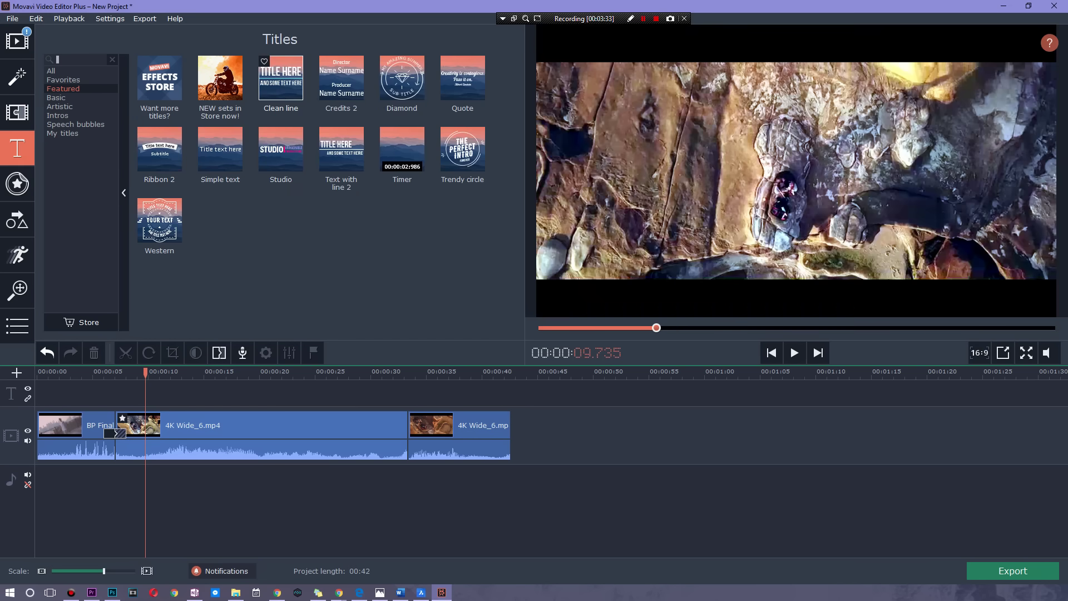
pyautogui.click(402, 78)
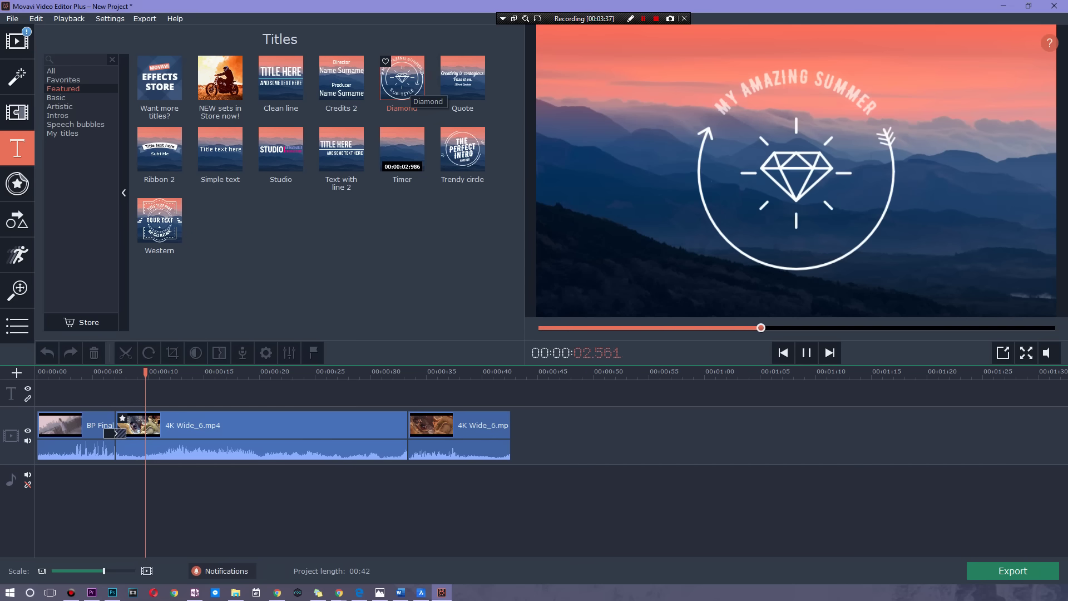
pyautogui.click(462, 148)
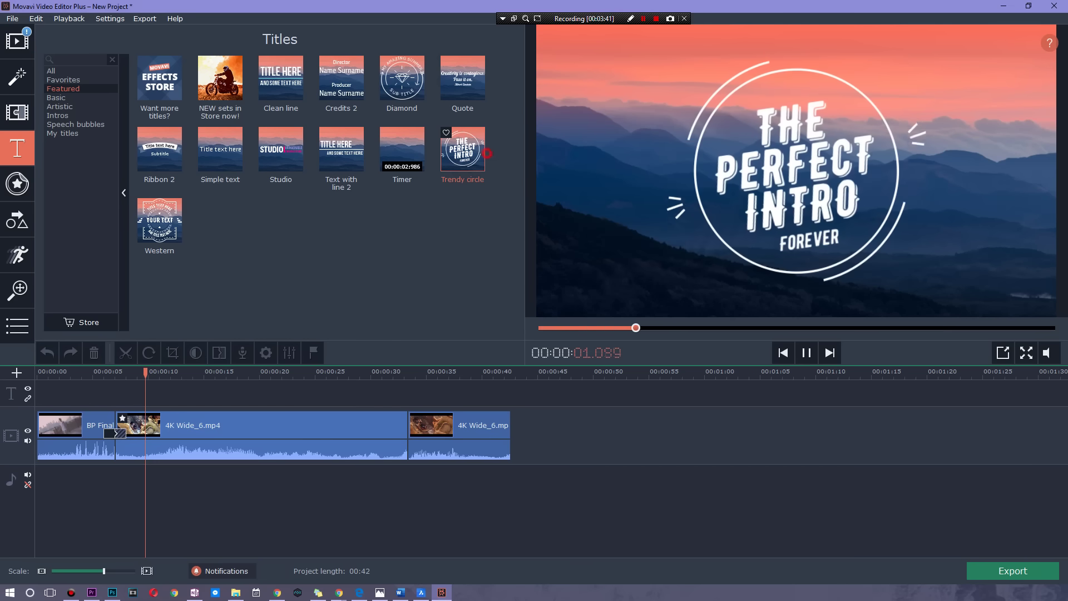
pyautogui.moveTo(462, 148); pyautogui.dragTo(50, 393)
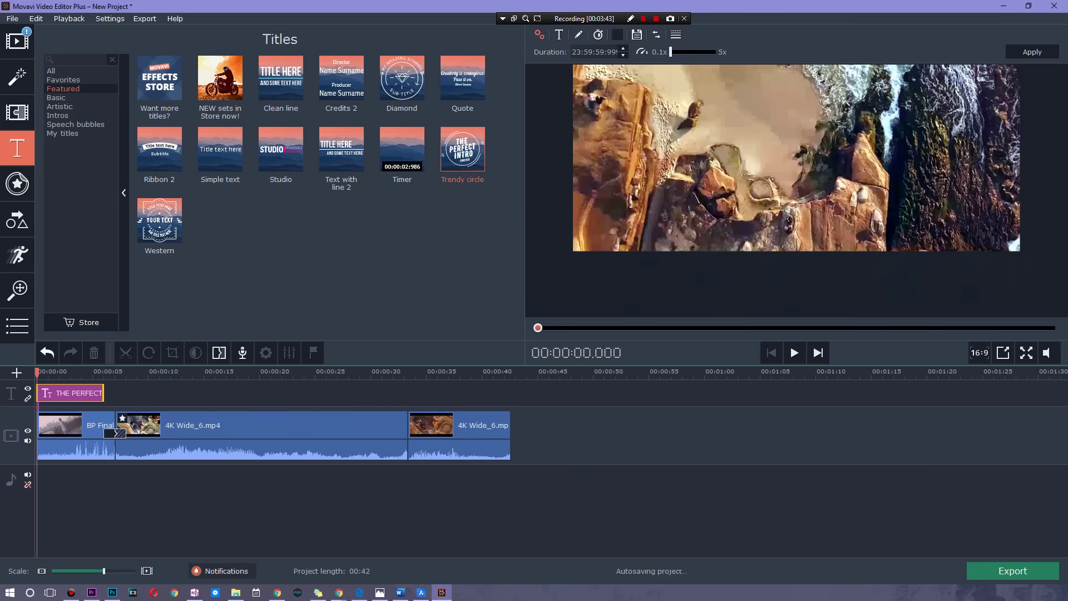
# Change the three main lines of the Trendy circle title to "EDIT", "THE" and "TEXT", and clear the "FOREVER" line
pyautogui.doubleClick(793, 156)
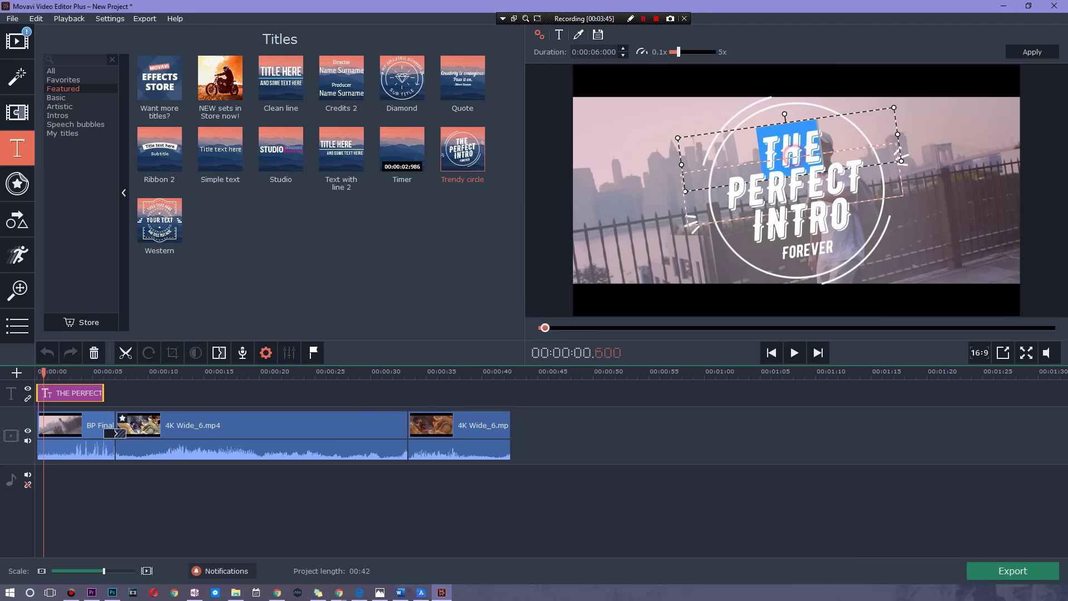
pyautogui.write('EDIT')
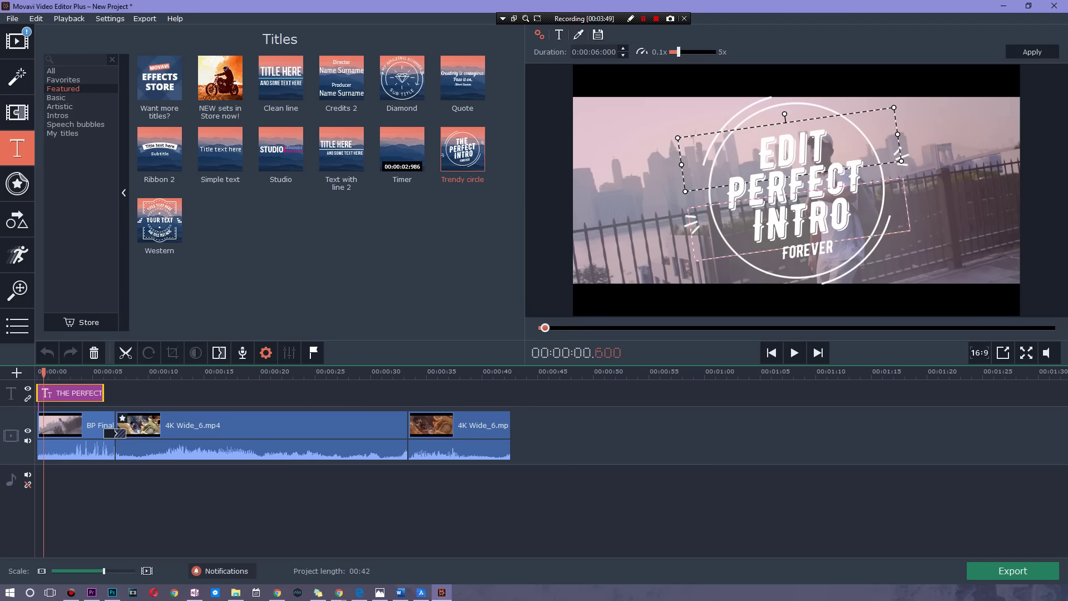
pyautogui.click(777, 214)
pyautogui.doubleClick(780, 177)
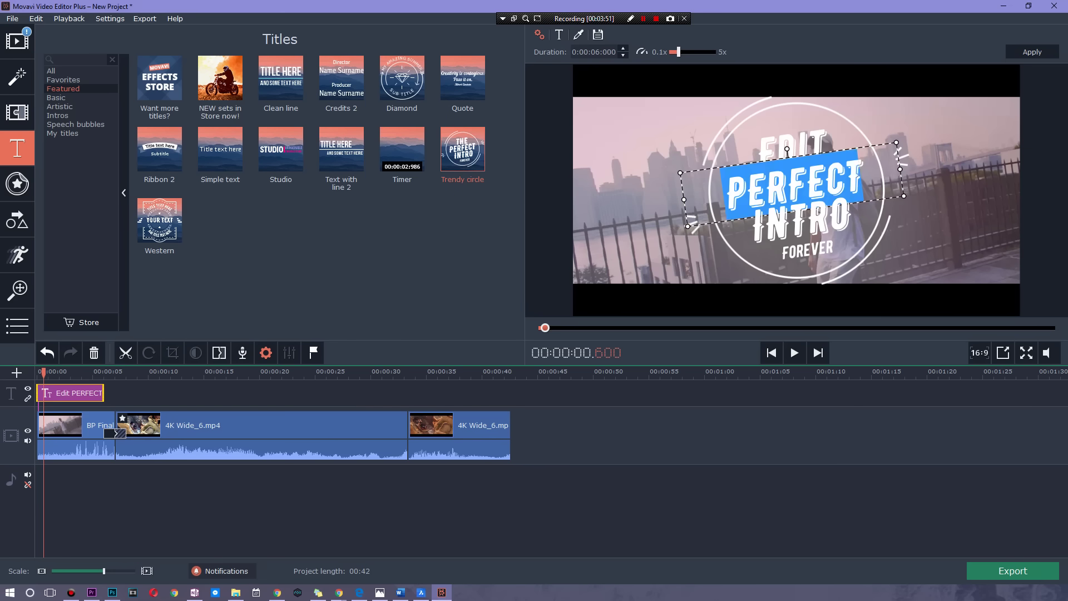
pyautogui.write('THE')
pyautogui.doubleClick(821, 227)
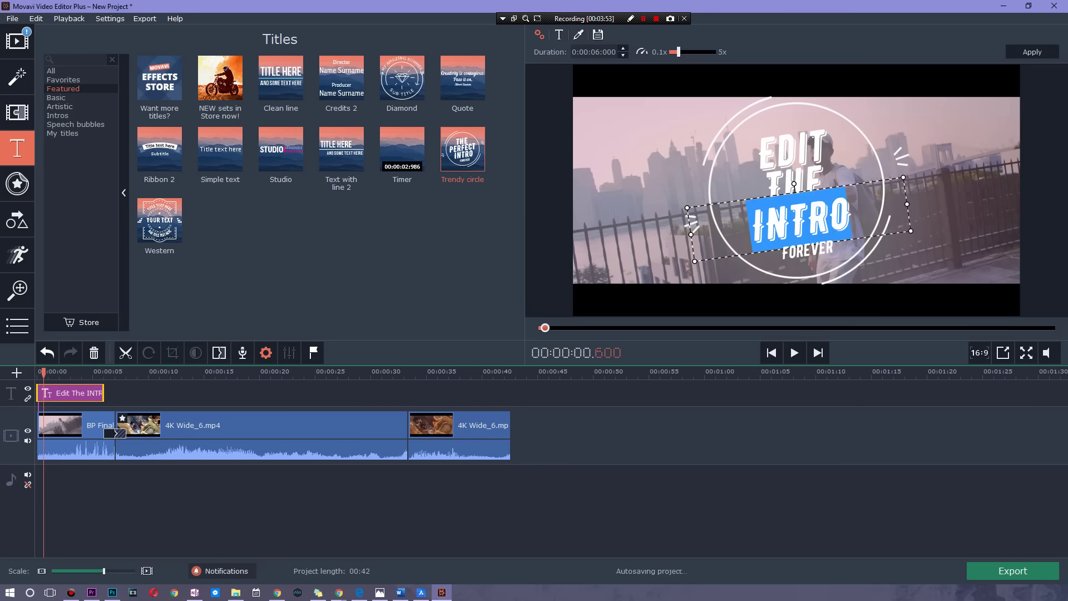
pyautogui.write('TEXT')
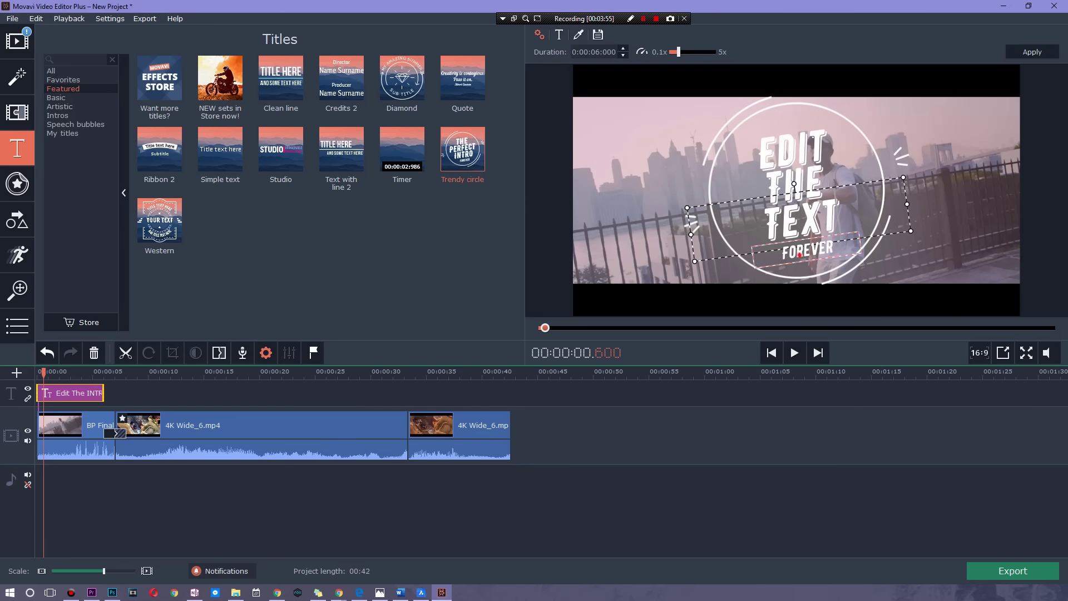
pyautogui.doubleClick(799, 255)
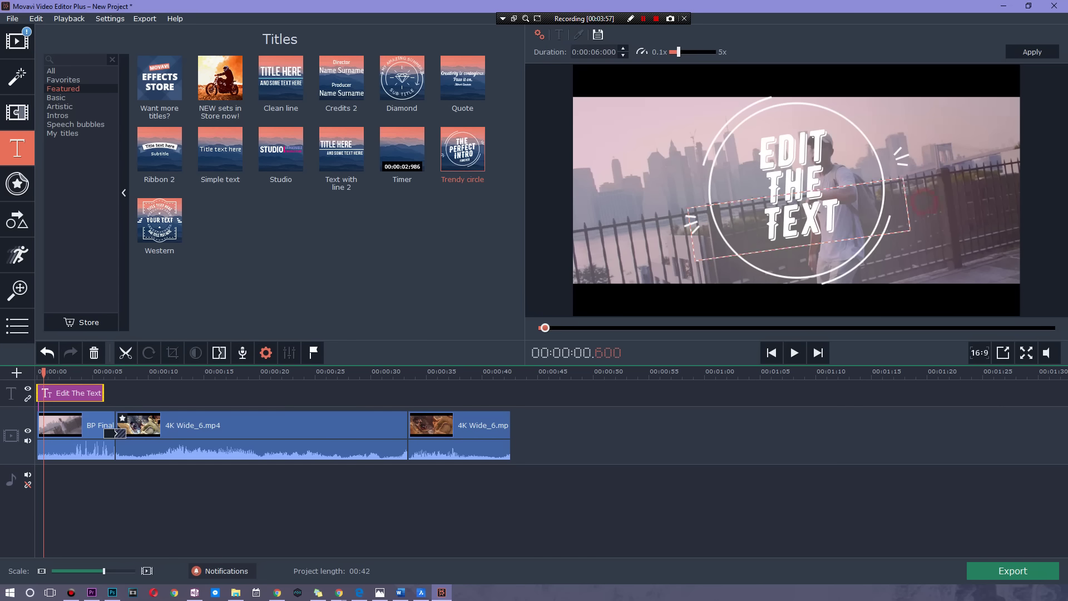
pyautogui.click(915, 262)
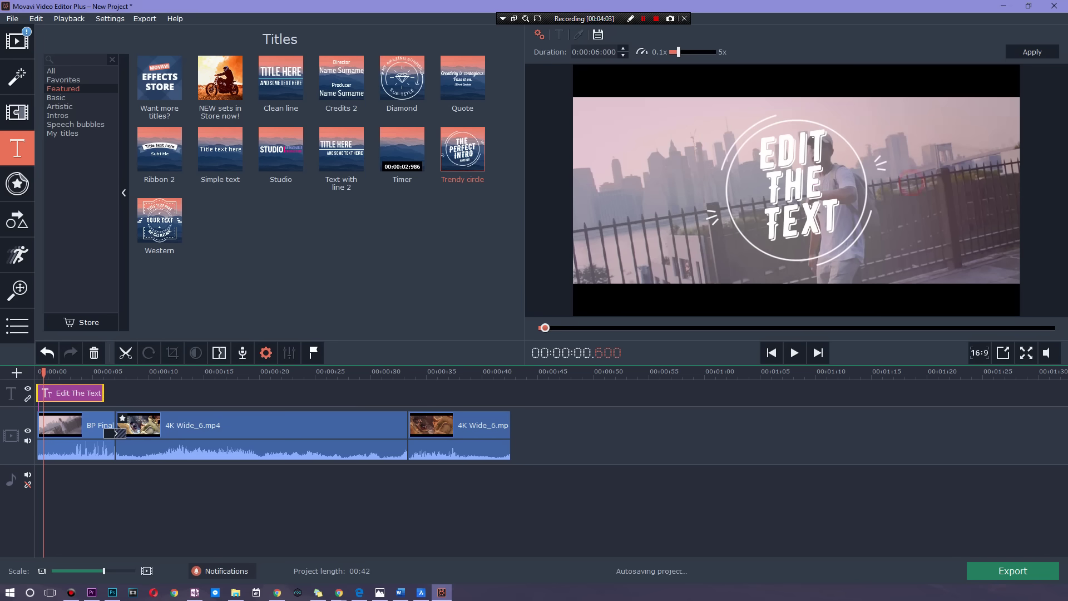
# Play back the title from the start of the timeline, and shorten the title clip to about half its length
pyautogui.click(38, 371)
pyautogui.press('space')
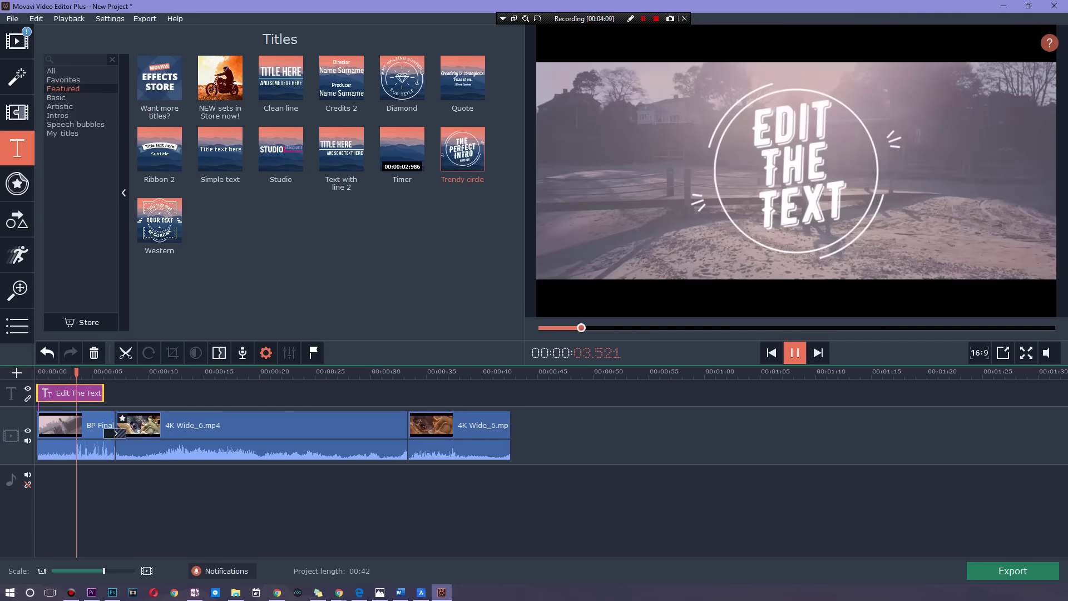
pyautogui.press('space')
pyautogui.moveTo(104, 392); pyautogui.dragTo(37, 372)
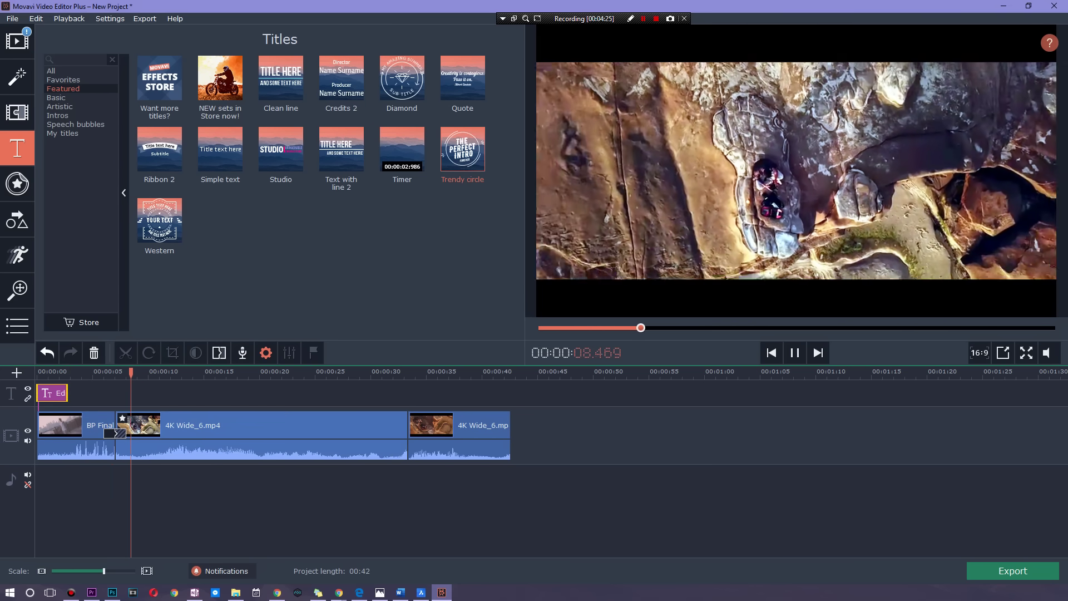
pyautogui.press('space')
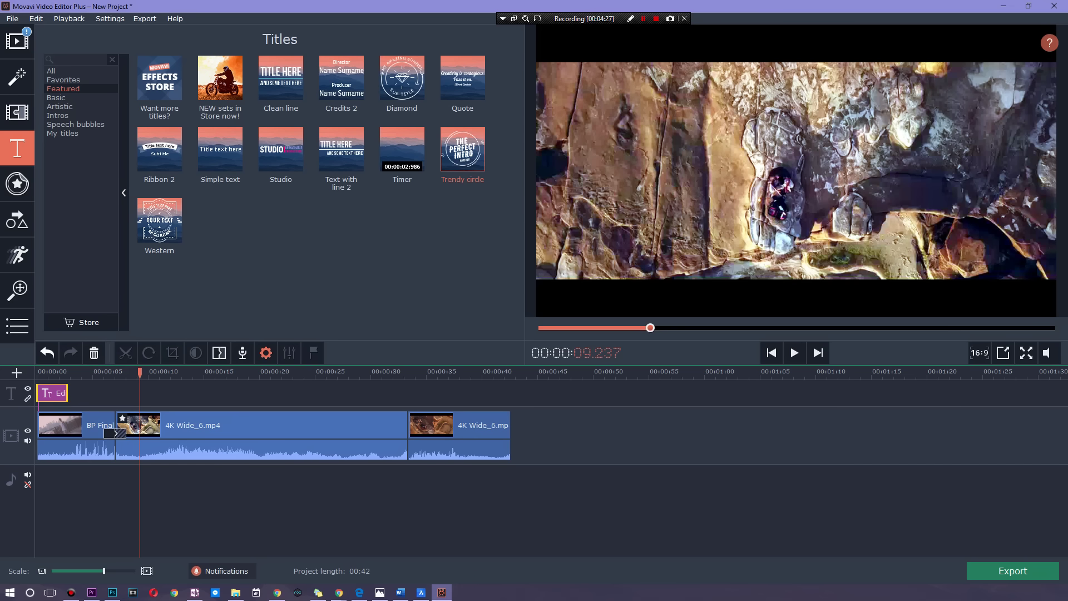
# Look through the featured Stickers and Callouts collections
pyautogui.click(21, 177)
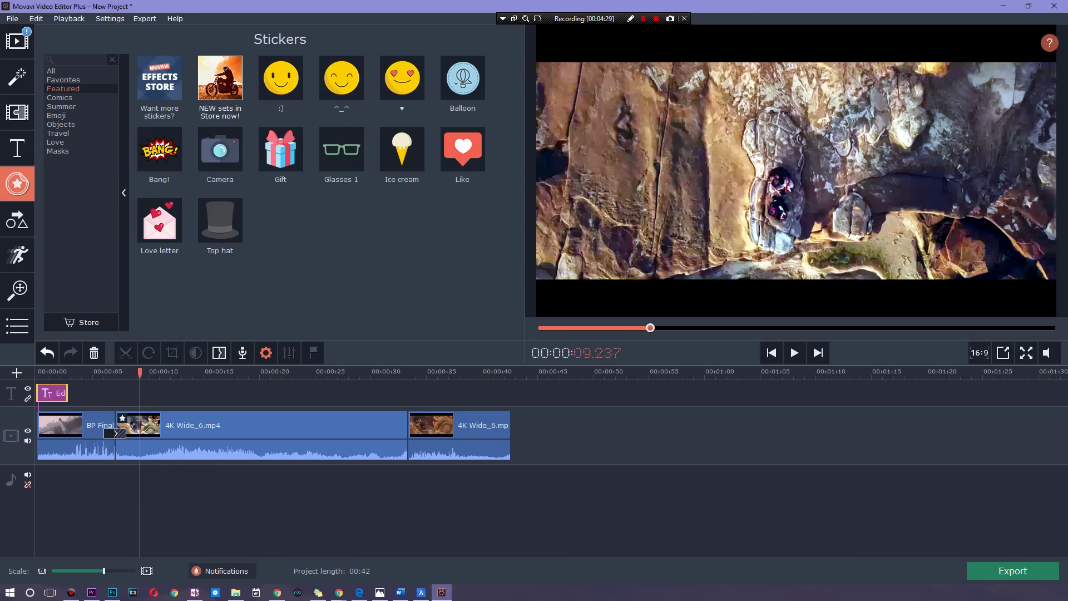
pyautogui.click(21, 217)
pyautogui.click(20, 182)
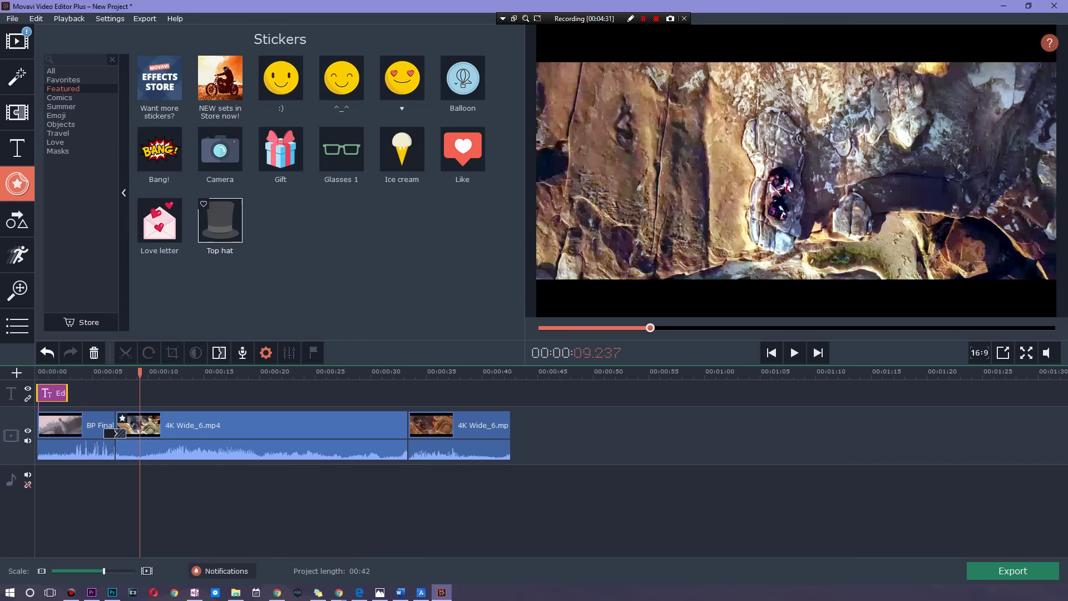
pyautogui.click(17, 255)
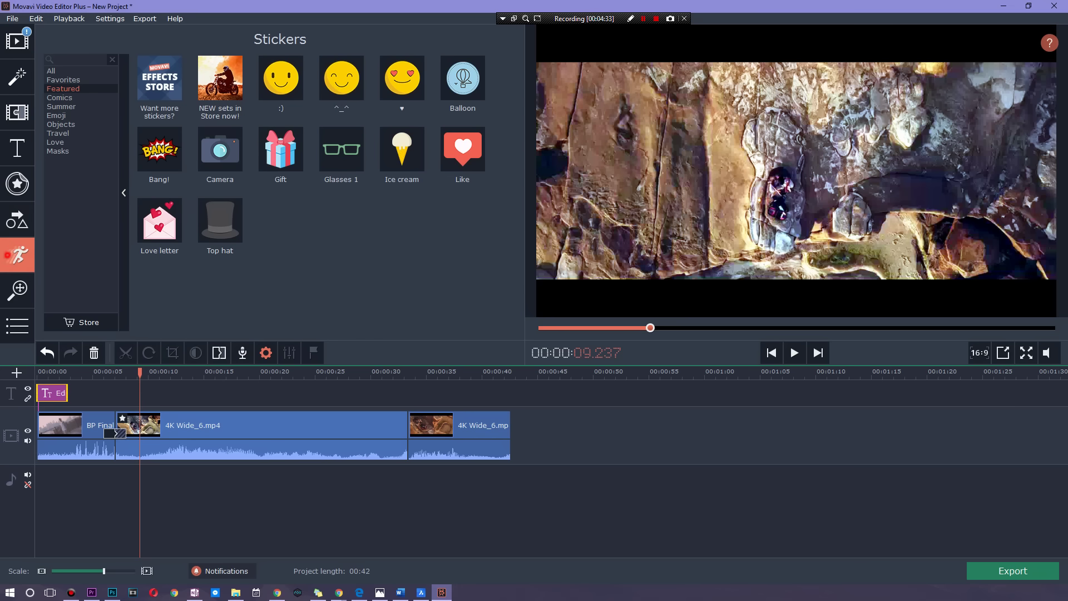
pyautogui.click(17, 219)
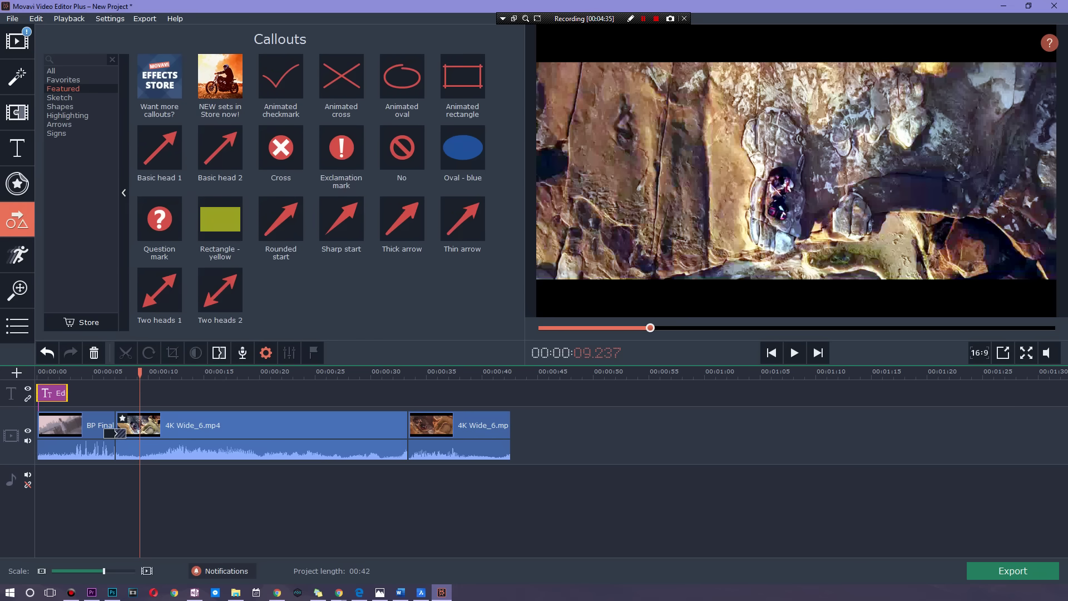
pyautogui.click(17, 77)
# Download the Bold blue, Color mix, Eggplant and Futuristic strings intro videos from the import library
pyautogui.click(17, 40)
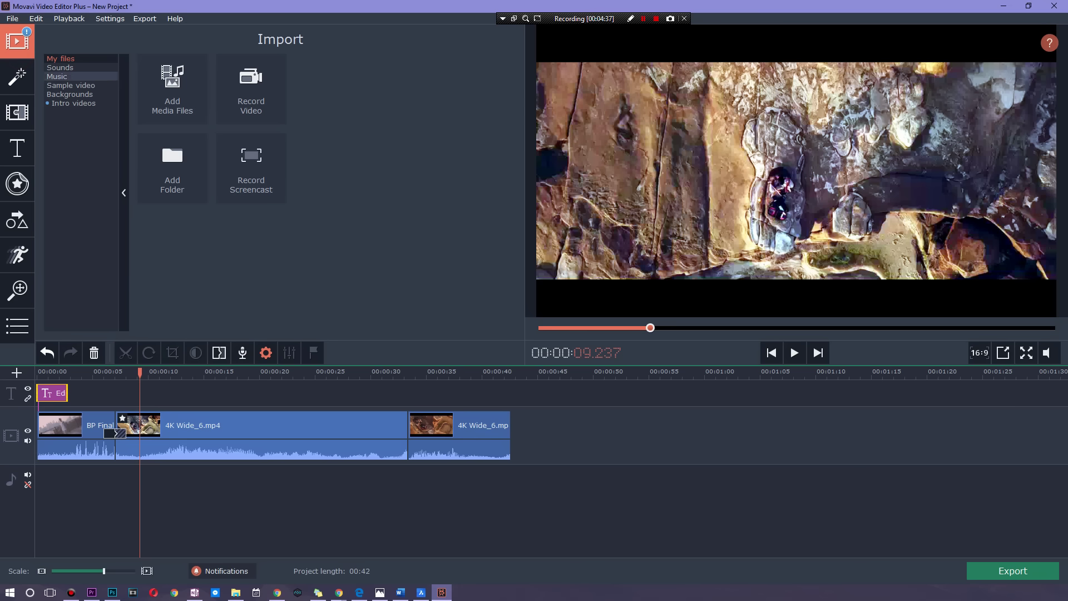
pyautogui.click(77, 76)
pyautogui.click(78, 103)
pyautogui.scroll(-2, 435, 218)
pyautogui.scroll(1, 436, 218)
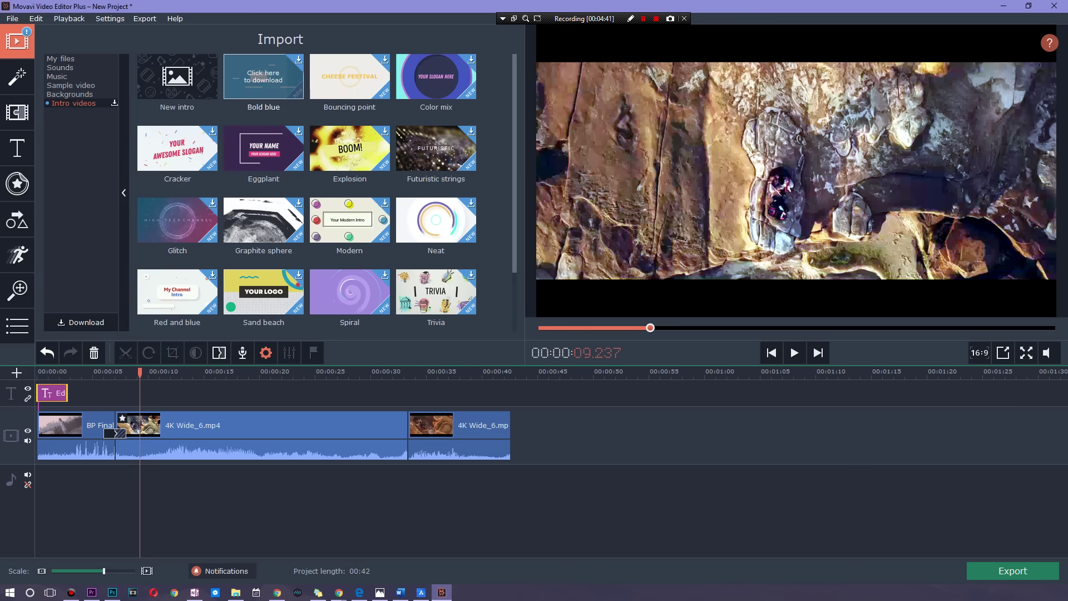
pyautogui.click(263, 83)
pyautogui.click(396, 94)
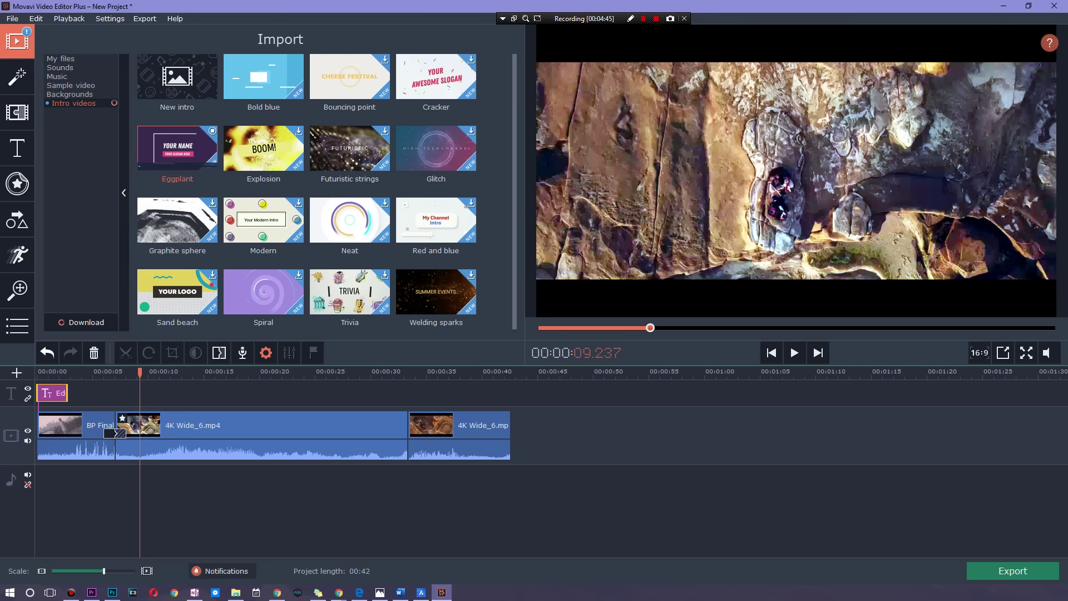
pyautogui.moveTo(129, 374); pyautogui.dragTo(94, 374)
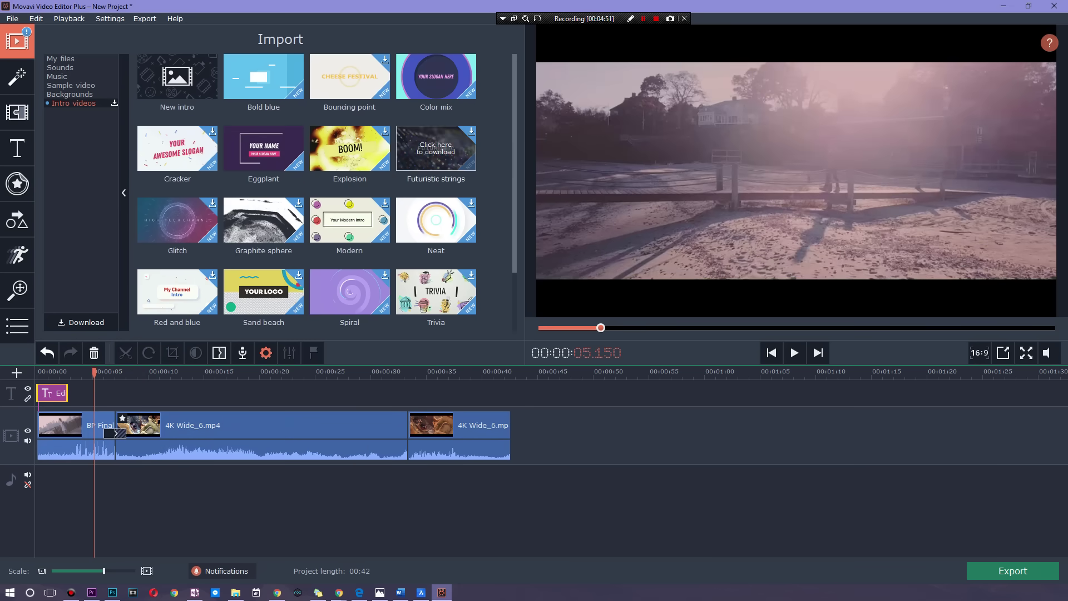
pyautogui.click(436, 148)
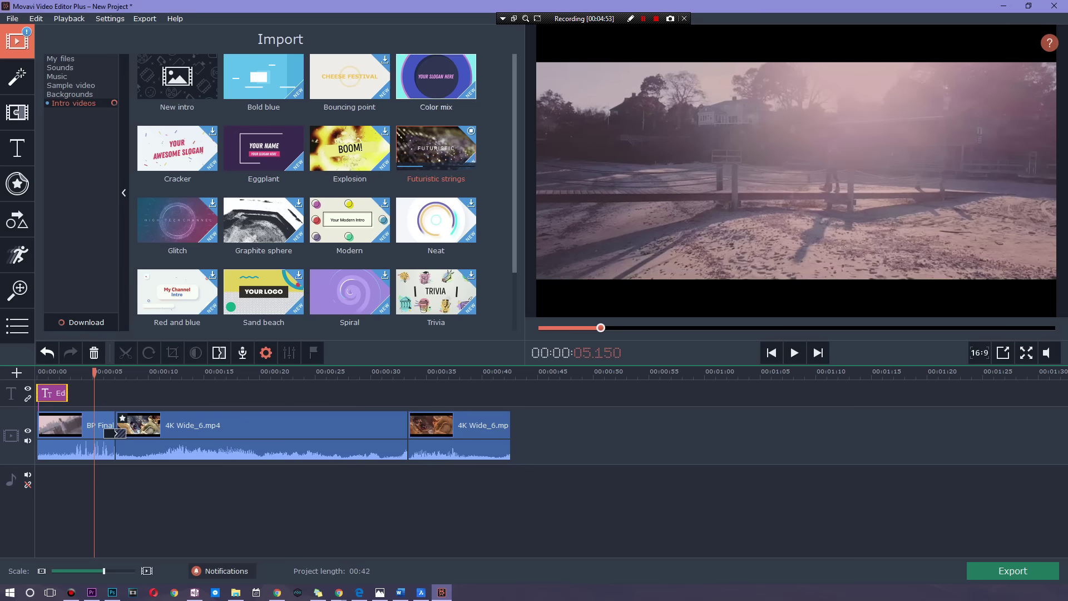
# Place the Glitch intro at the start of the video track, and preview it into the BP Final clip
pyautogui.click(642, 18)
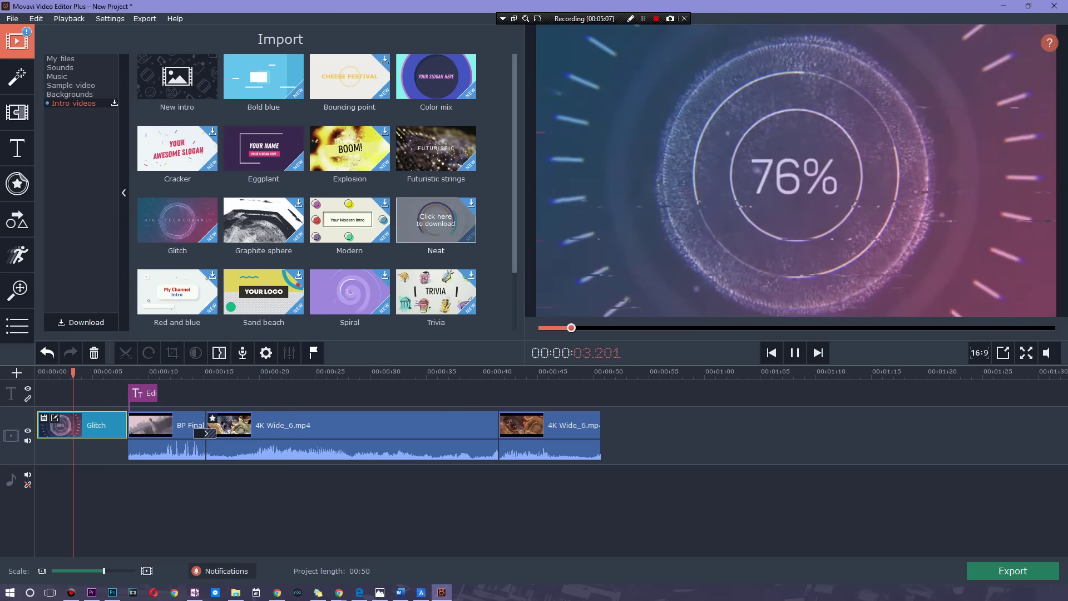
pyautogui.click(642, 18)
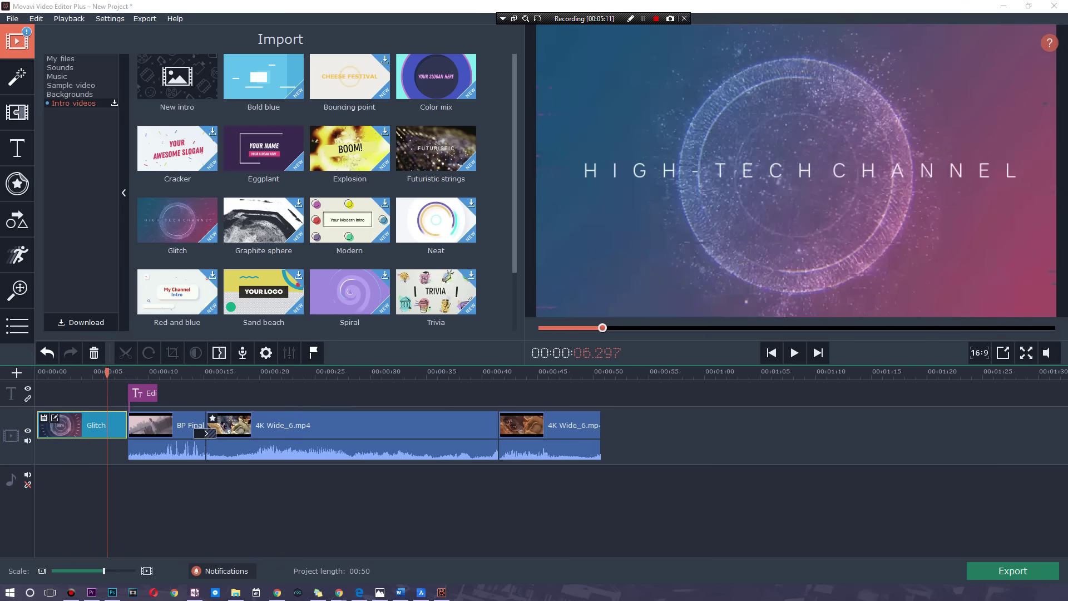
pyautogui.click(110, 393)
pyautogui.press('space')
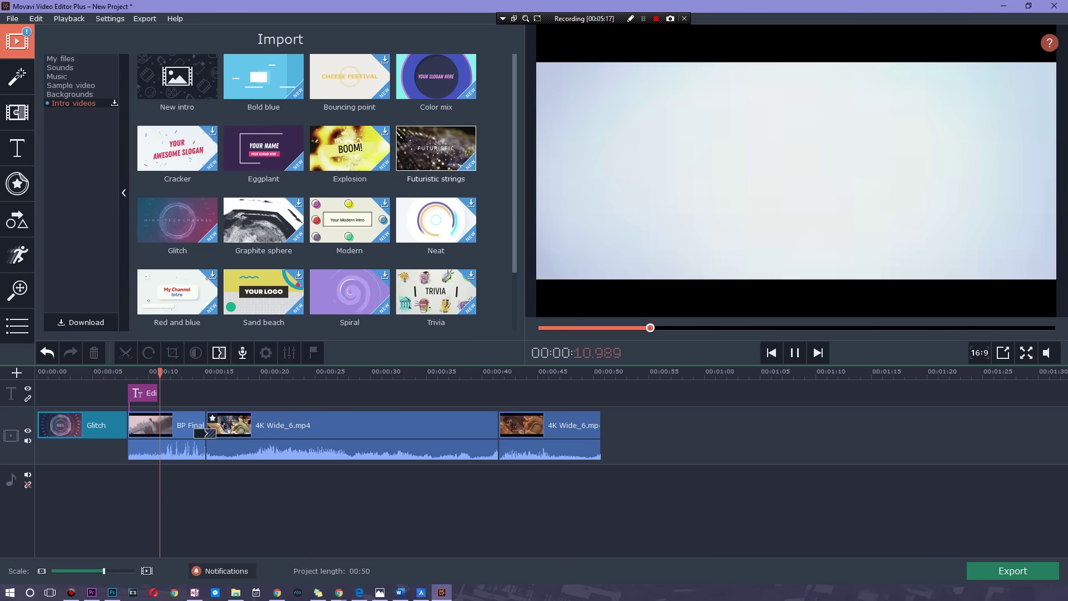
pyautogui.click(643, 17)
# Look through the Sounds, Music and Sample video collections in the import library
pyautogui.click(60, 68)
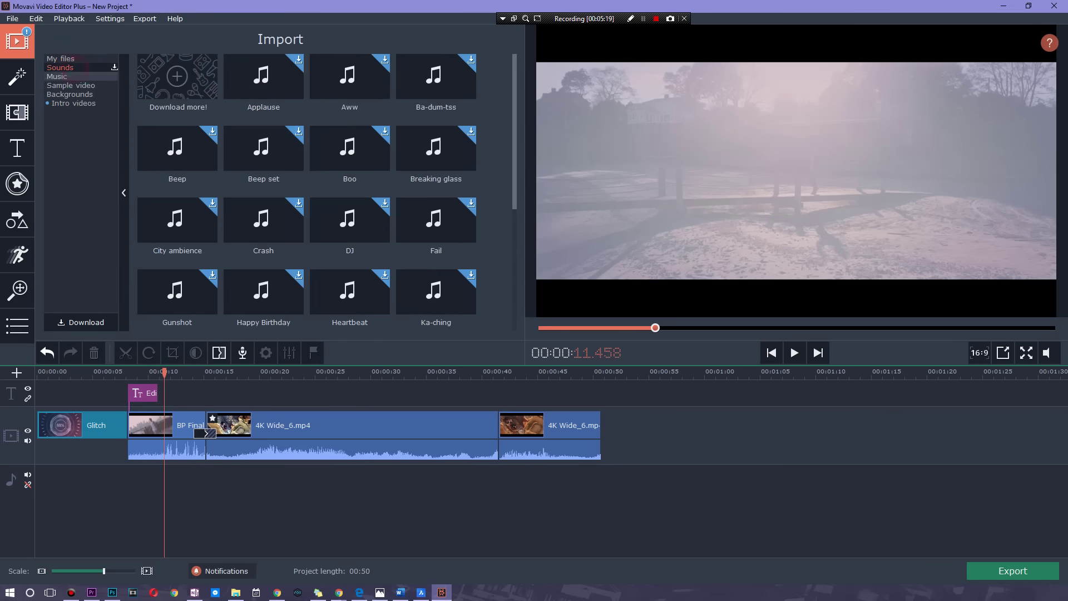
pyautogui.scroll(-4, 351, 155)
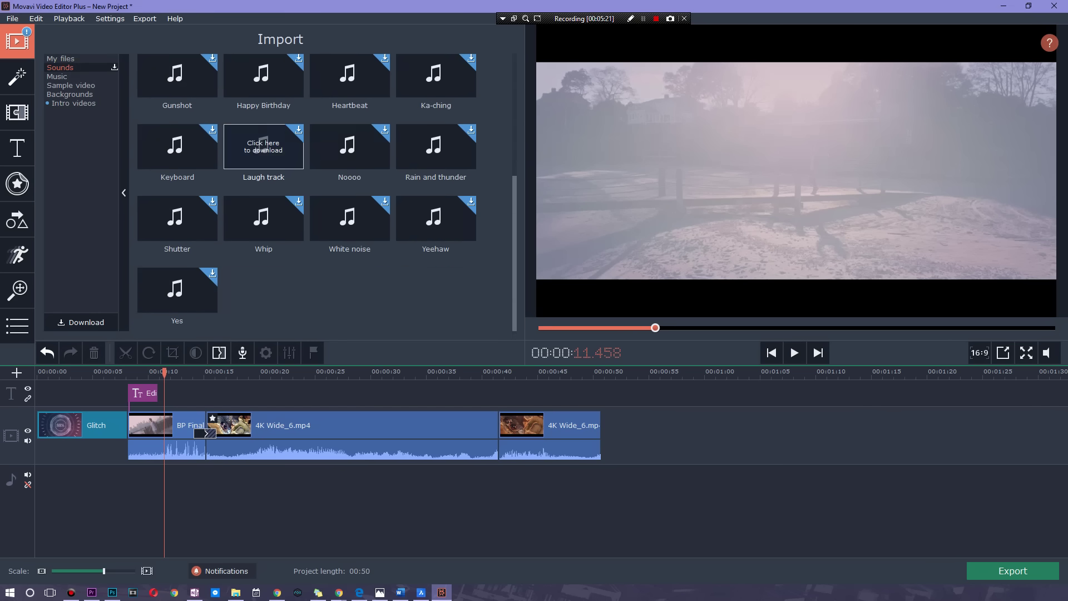
pyautogui.scroll(2, 167, 147)
pyautogui.click(57, 77)
pyautogui.scroll(-5, 349, 166)
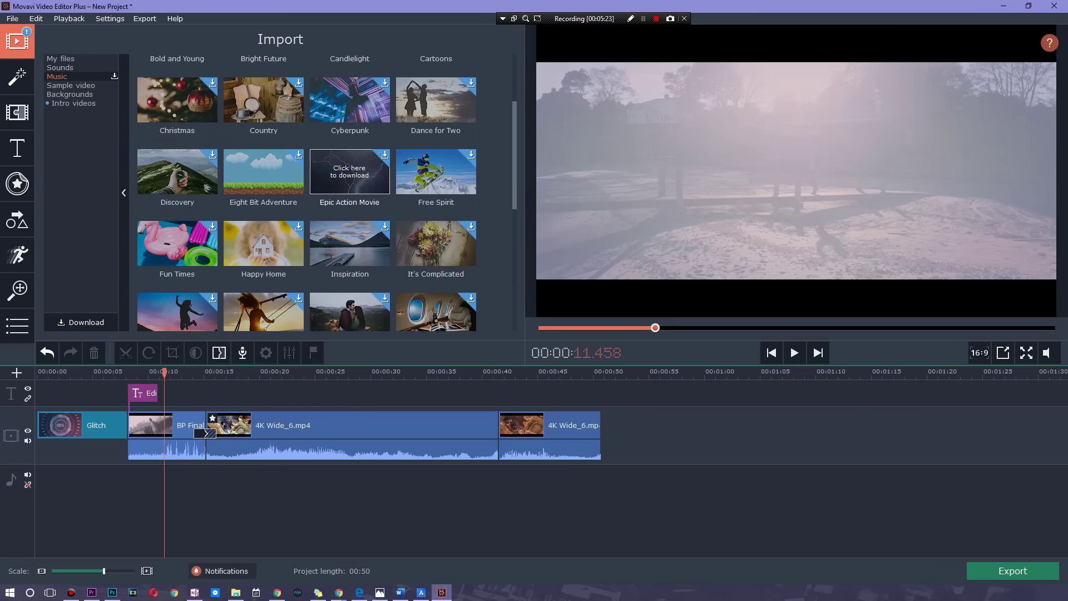
pyautogui.scroll(-3, 349, 156)
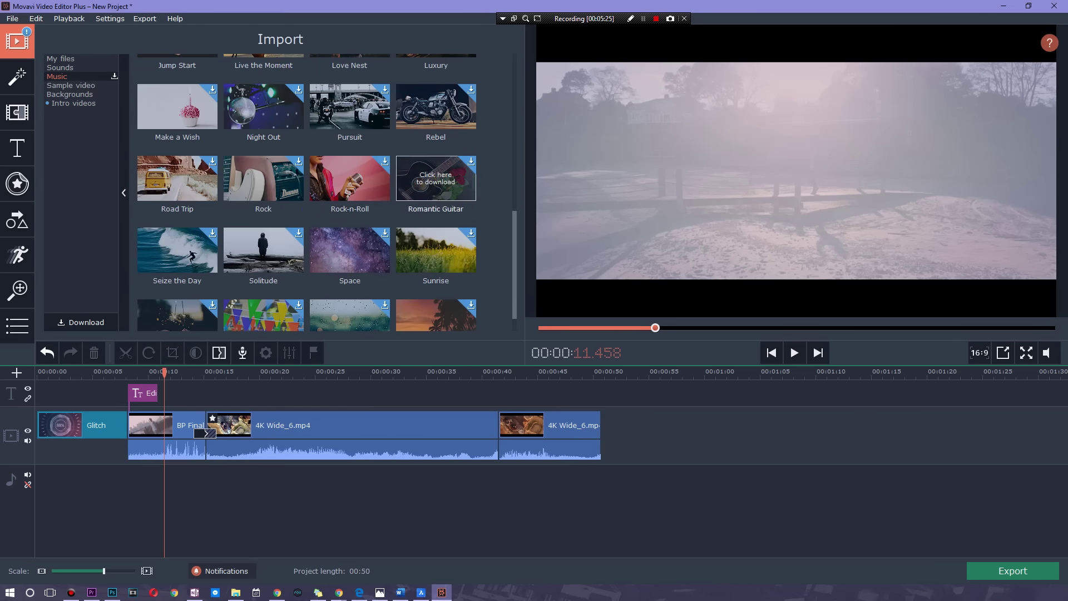
pyautogui.scroll(2, 263, 226)
pyautogui.click(70, 85)
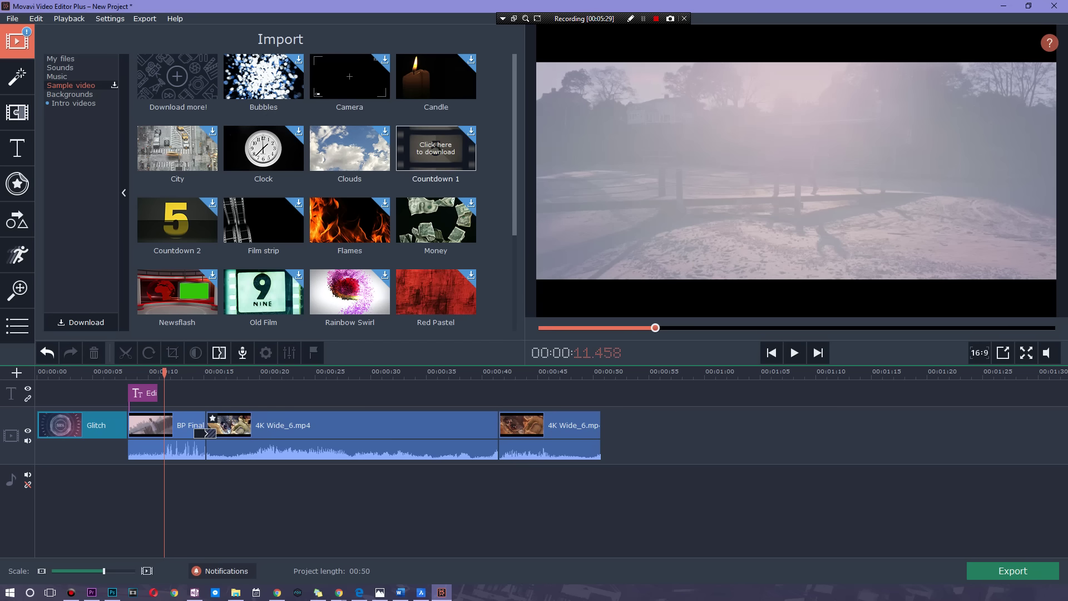
pyautogui.scroll(-3, 435, 148)
pyautogui.scroll(3, 435, 220)
# Download the Seashore background, and append it after the last 4K Wide_6 clip on the video track
pyautogui.click(70, 93)
pyautogui.scroll(-1, 349, 220)
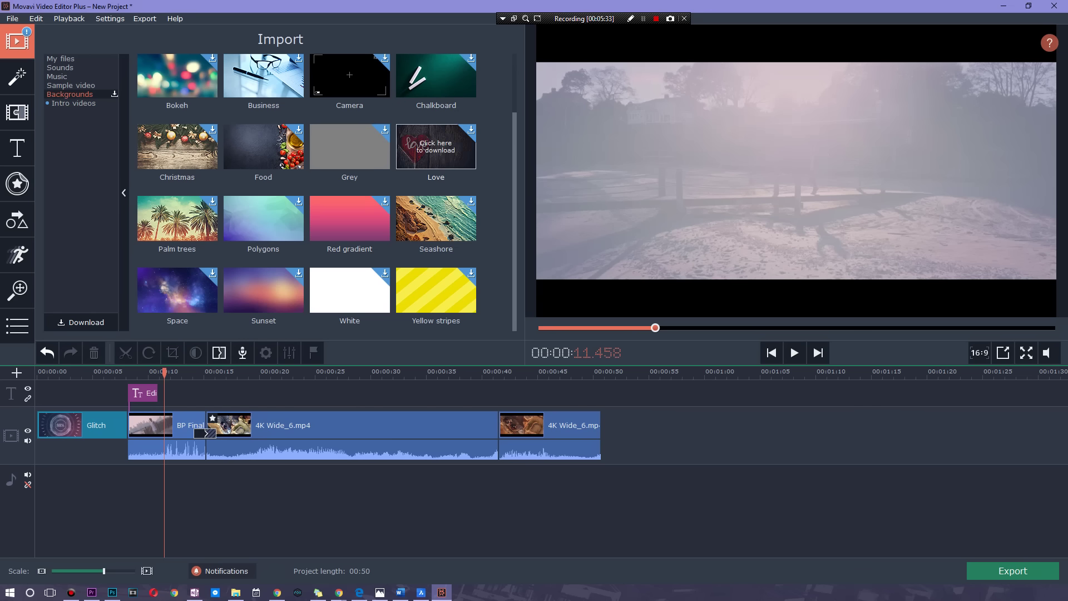
pyautogui.click(468, 219)
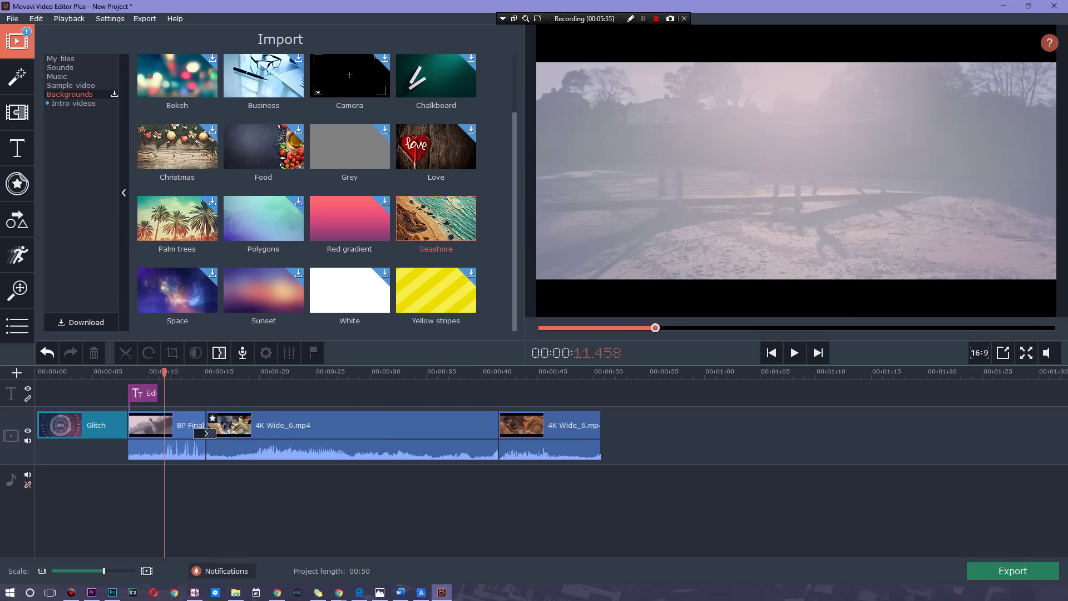
pyautogui.moveTo(432, 213); pyautogui.dragTo(595, 425)
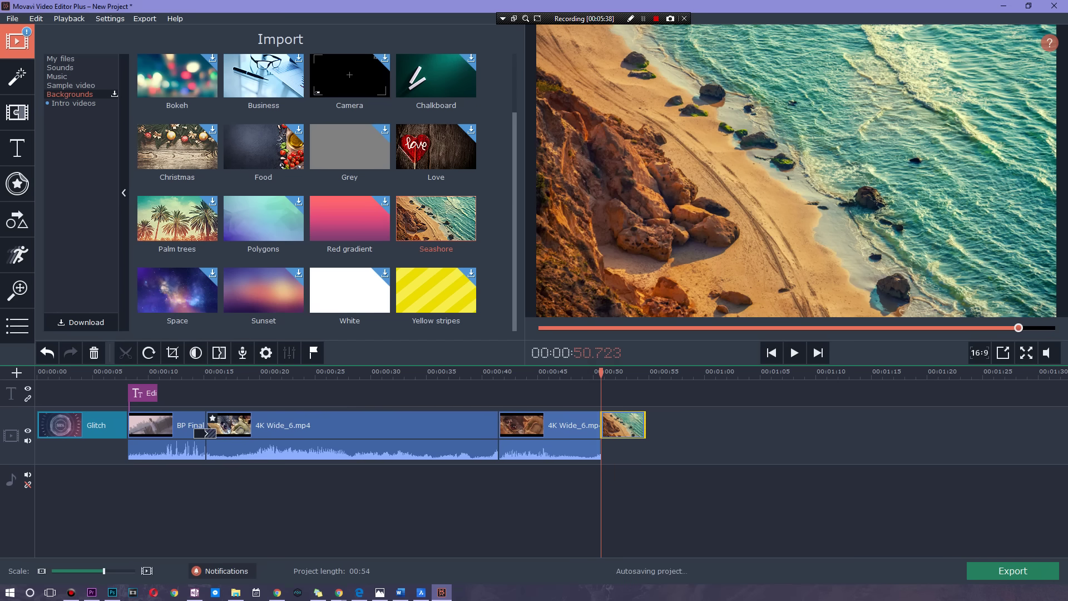
# Trim the Seashore clip to end at about 52 seconds, and move the playhead back inside it
pyautogui.moveTo(603, 371); pyautogui.dragTo(619, 372)
pyautogui.moveTo(644, 425); pyautogui.dragTo(615, 425)
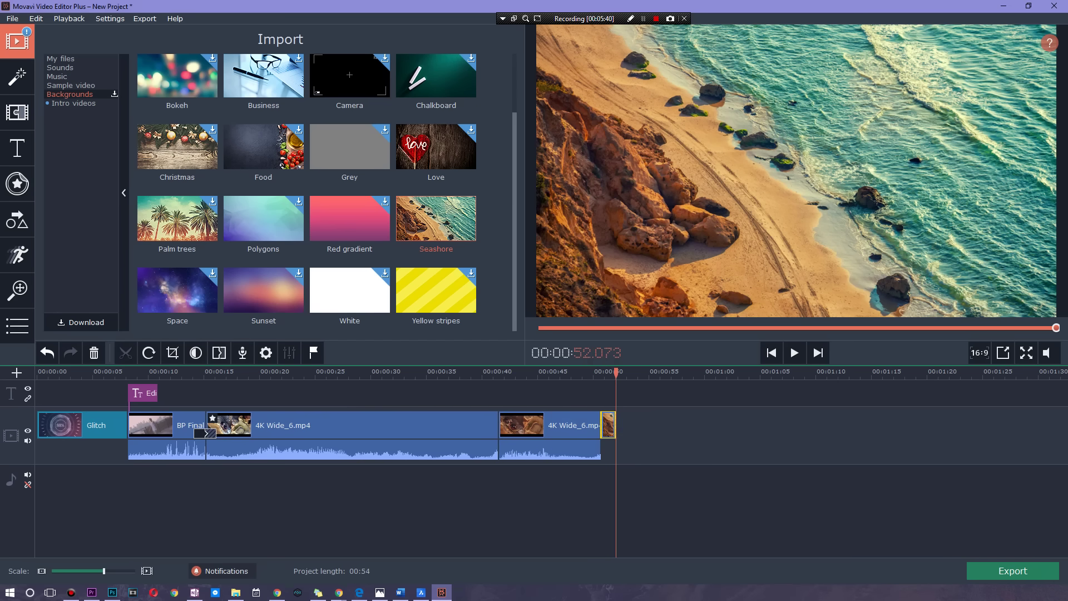
pyautogui.rightClick(611, 420)
pyautogui.click(603, 366)
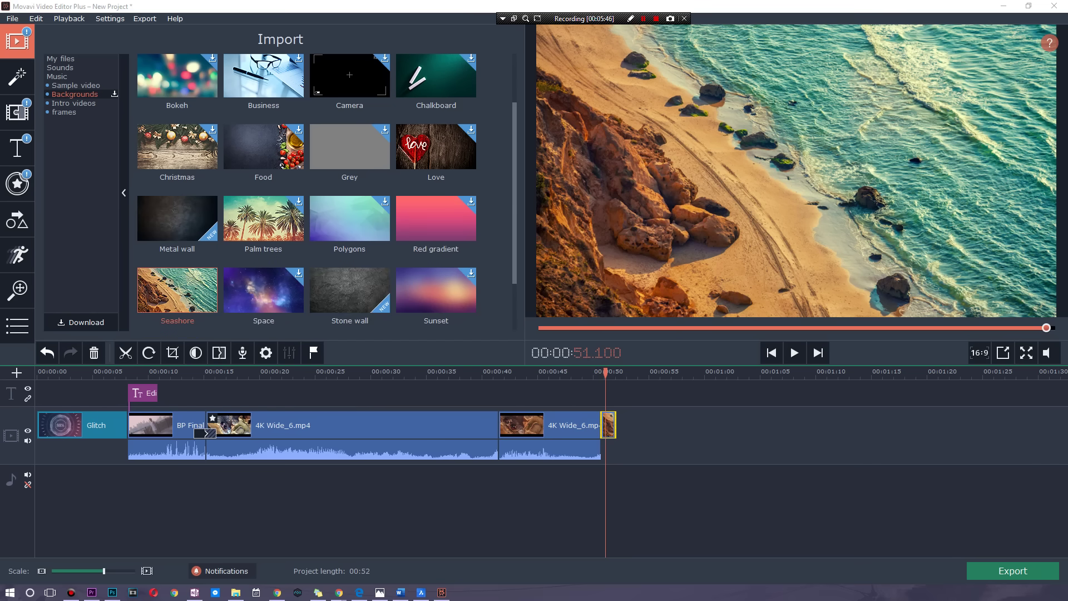
# Switch to File Explorer to point out the TechnologySet pack in the Downloads folder, and return to the video editor
pyautogui.click(235, 592)
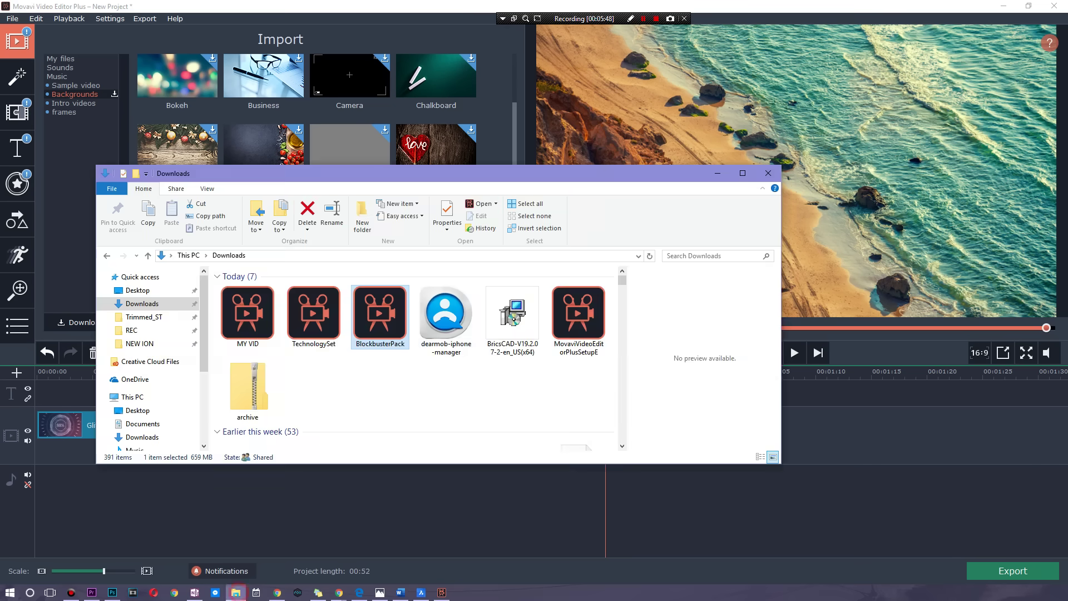
pyautogui.click(313, 314)
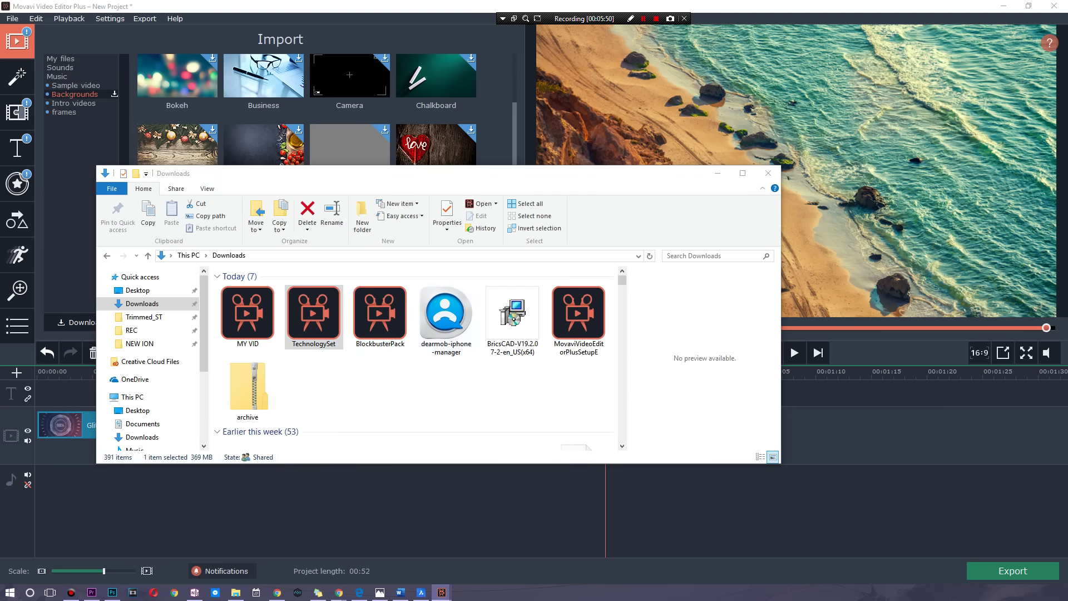
pyautogui.click(717, 173)
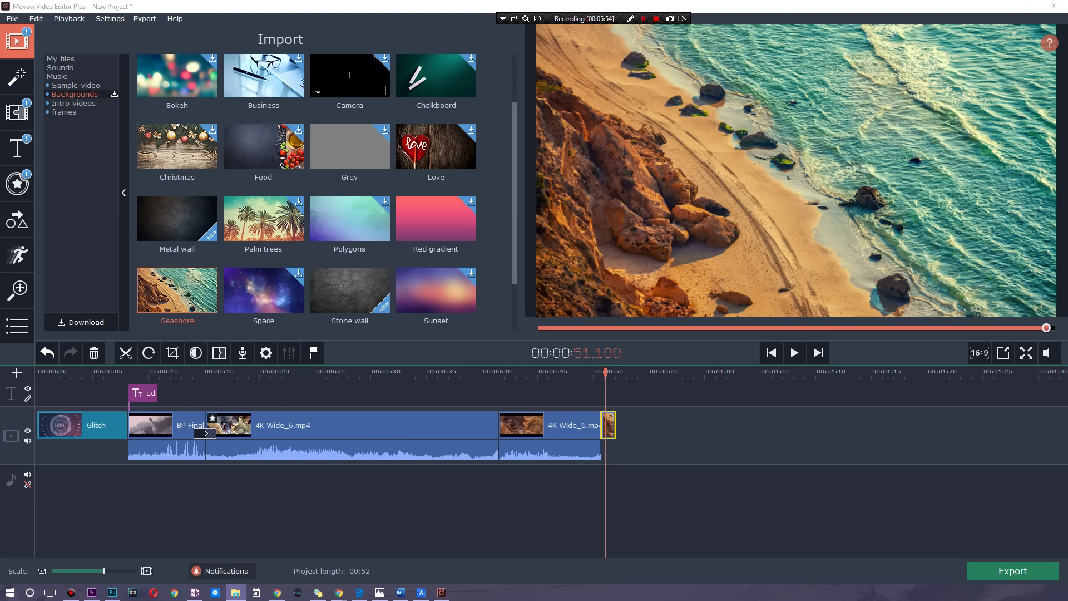
# Install the Technology Set package by entering its activation key and activating it
pyautogui.click(688, 356)
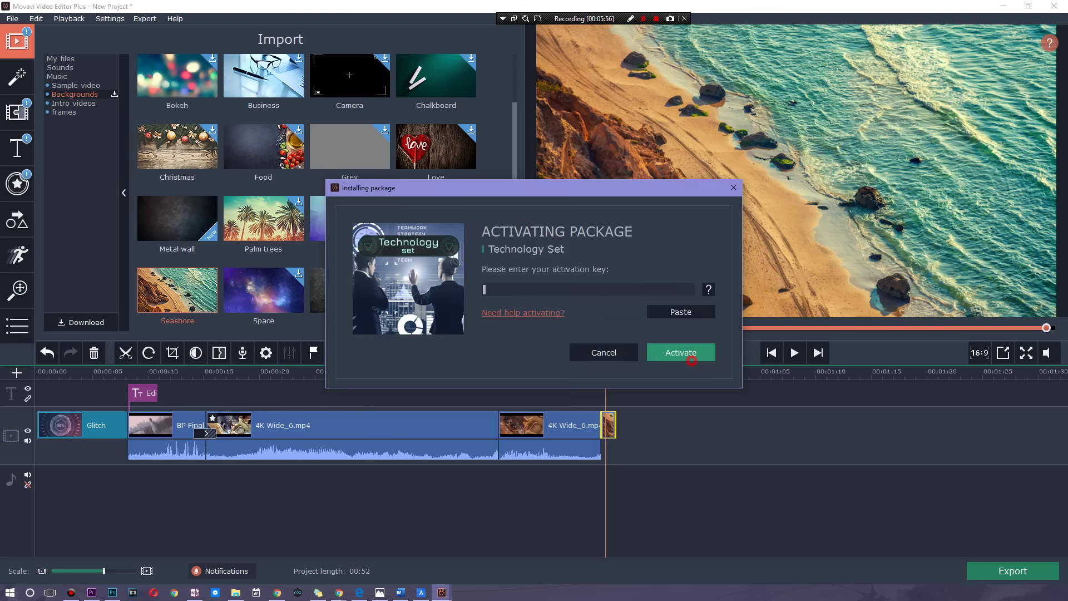
pyautogui.hotkey('alt', 'Tab')
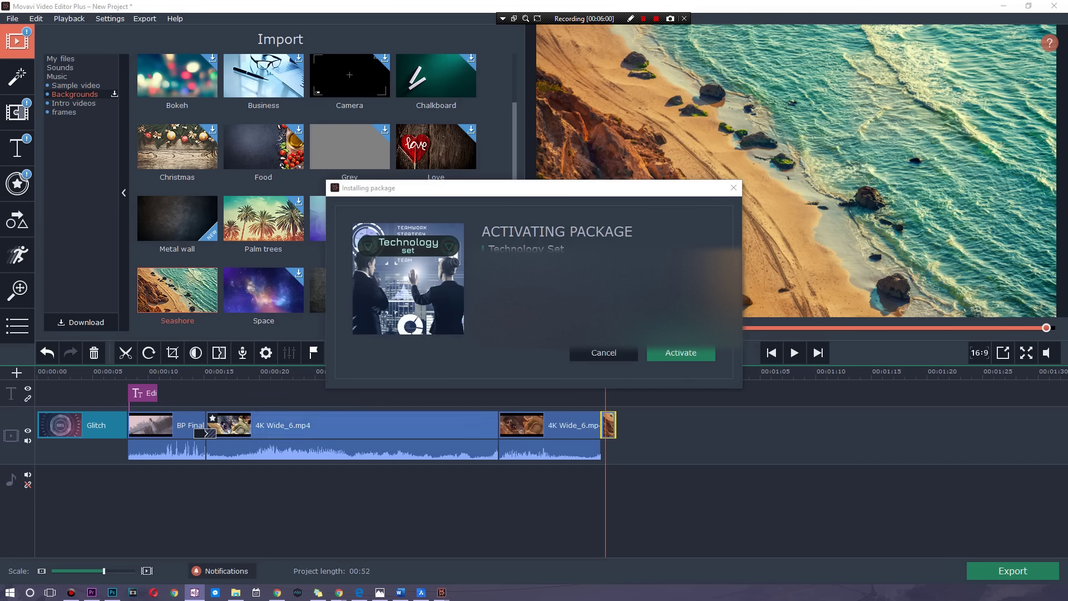
pyautogui.hotkey('alt', 'Tab')
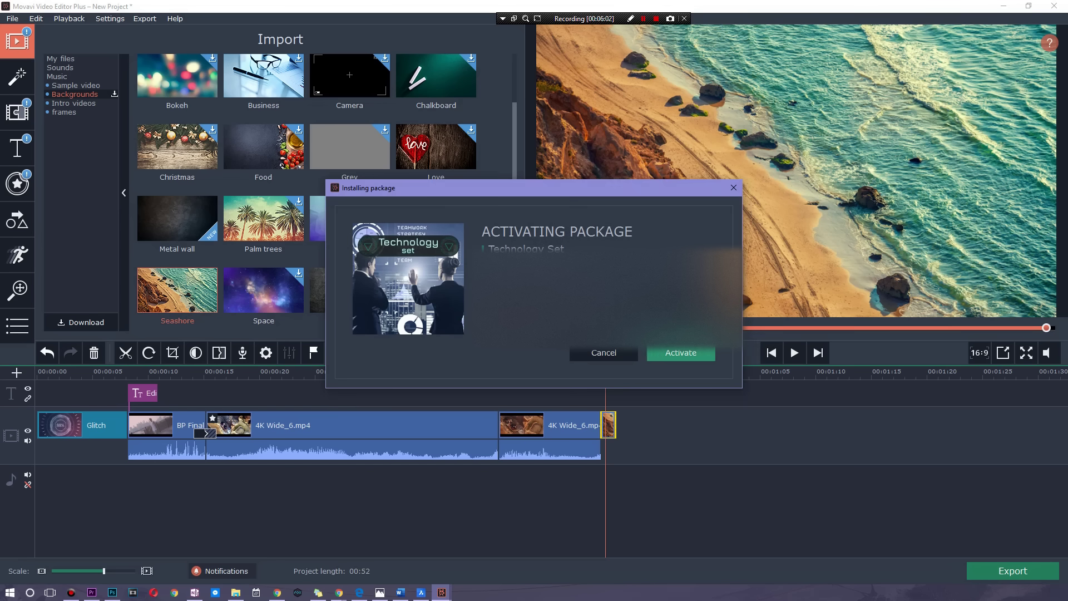
pyautogui.press('Return')
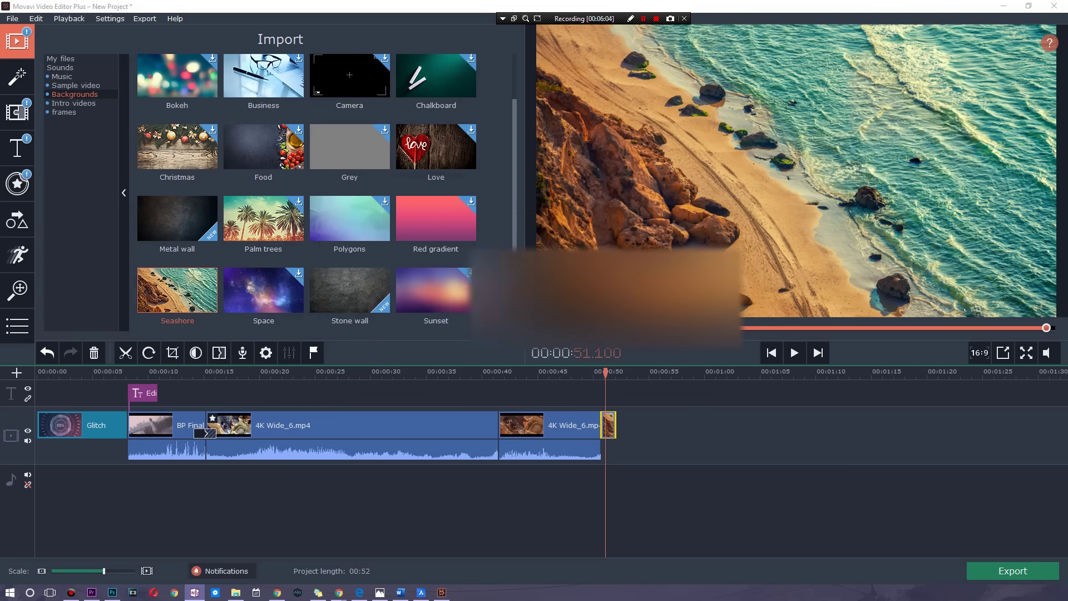
# Look through the newly added backgrounds in the import library and the title collections
pyautogui.scroll(-2, 306, 189)
pyautogui.scroll(4, 306, 189)
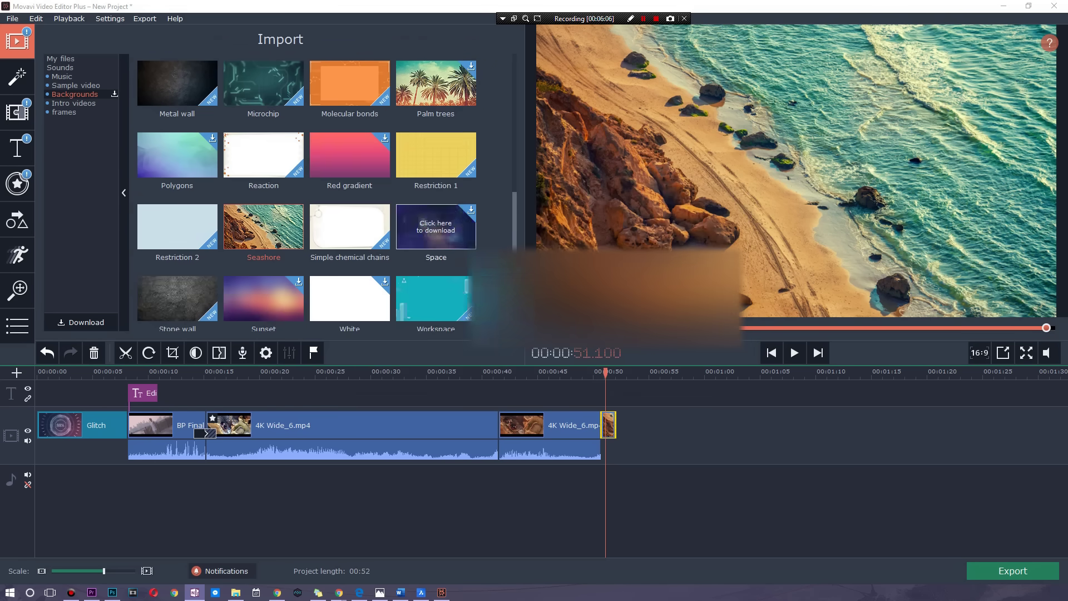
pyautogui.click(17, 148)
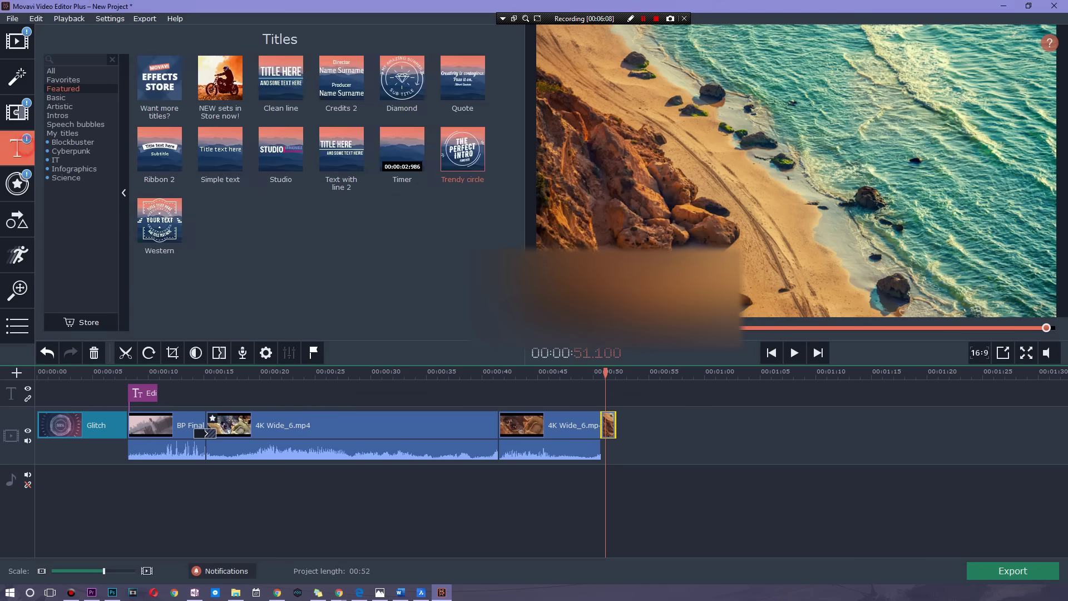
# Replace the transition between the BP Final clip and the first 4K Wide_6 clip with Meteor from the Blockbuster set
pyautogui.click(17, 113)
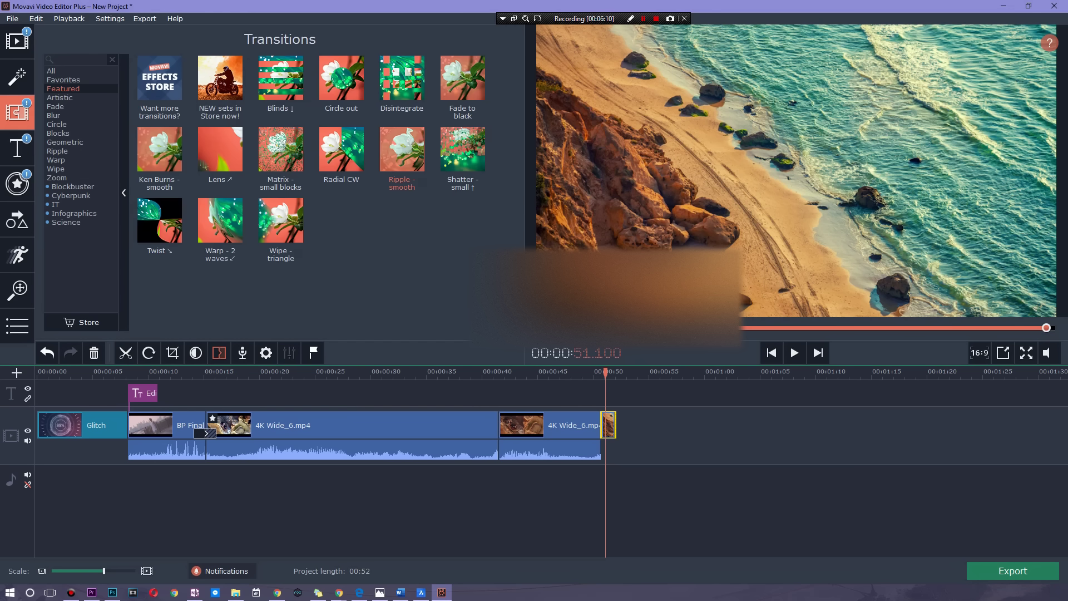
pyautogui.click(72, 187)
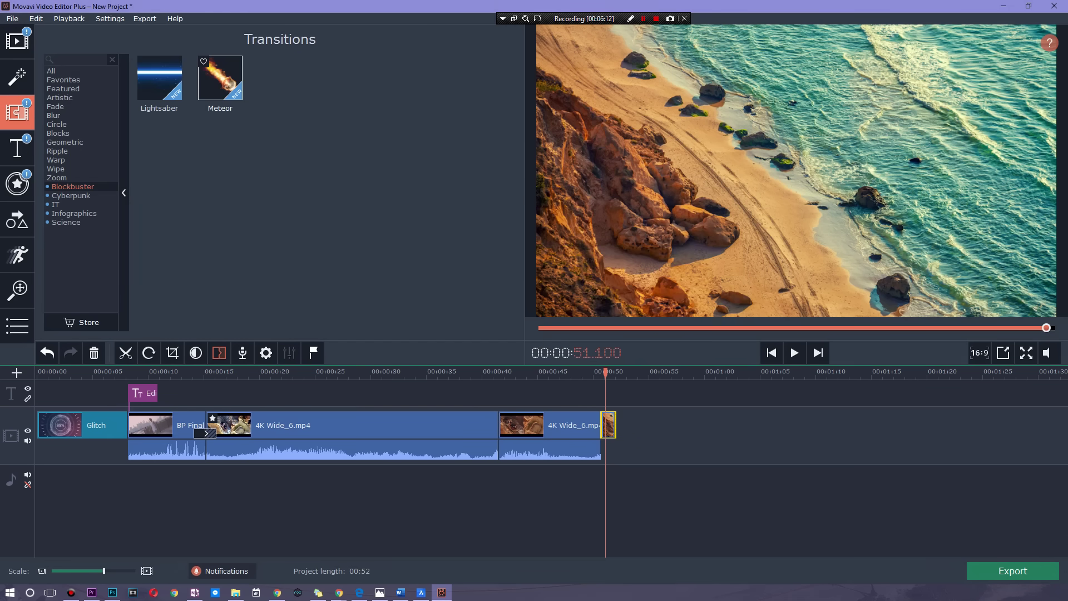
pyautogui.click(220, 78)
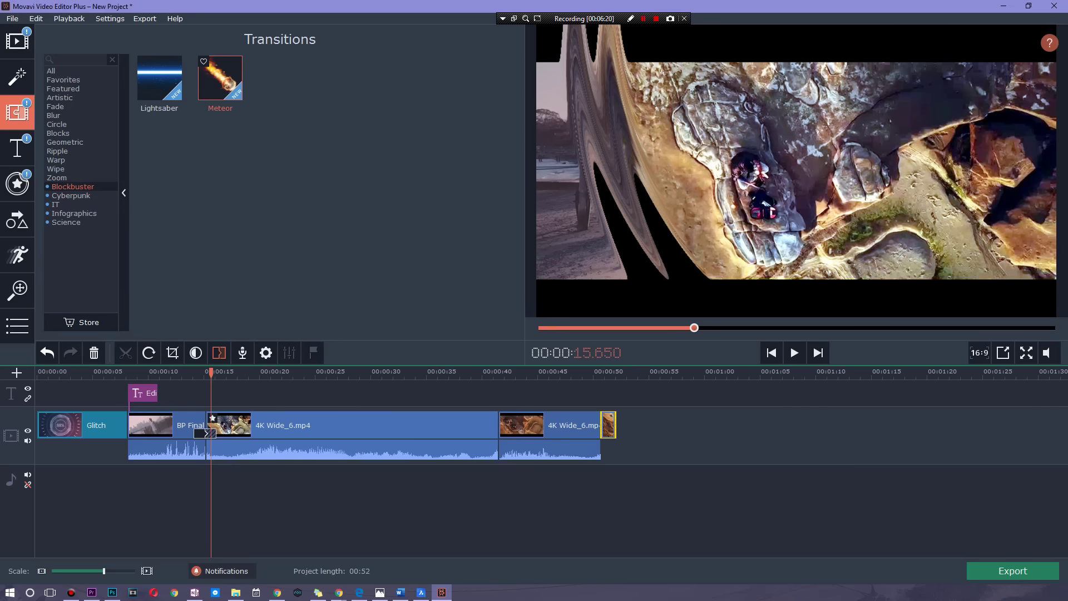
pyautogui.click(206, 371)
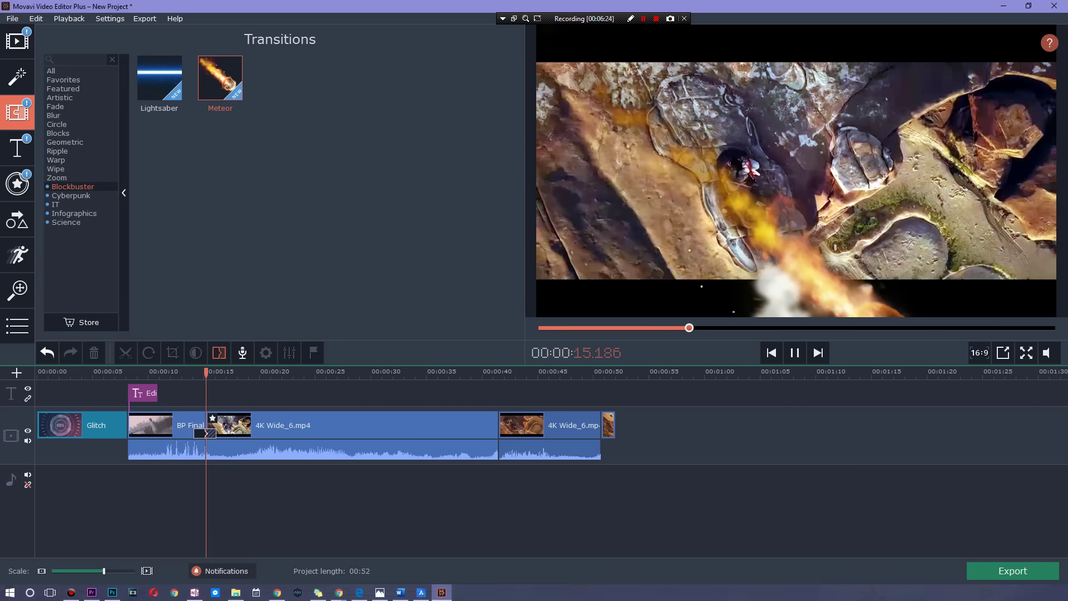
# Play back the Meteor transition from shortly before the cut, at about 14 seconds
pyautogui.hotkey('shift', 'Left')
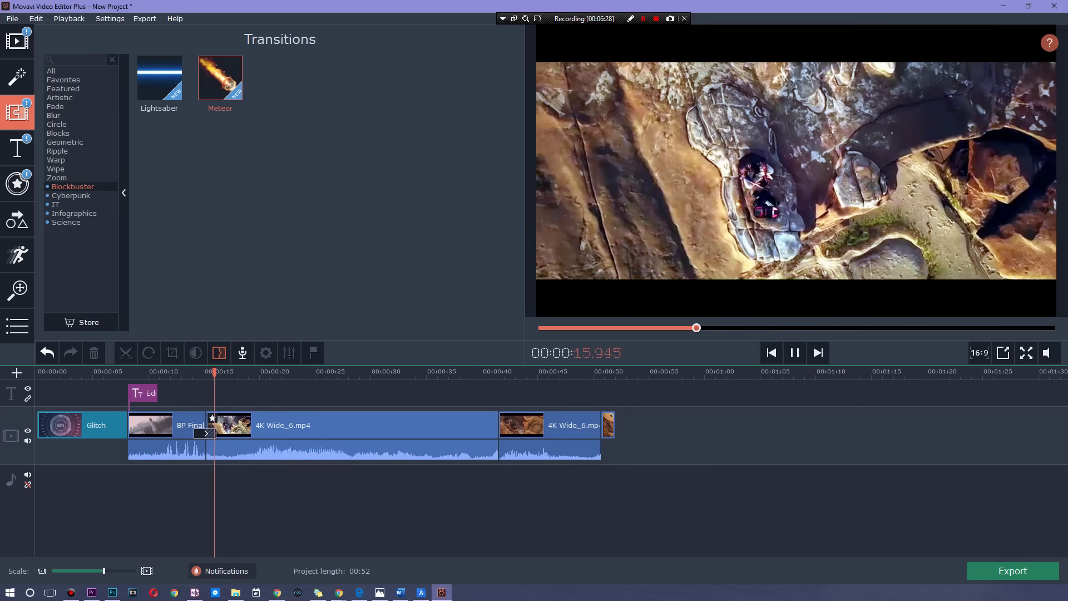
pyautogui.moveTo(215, 374); pyautogui.dragTo(194, 374)
pyautogui.click(192, 372)
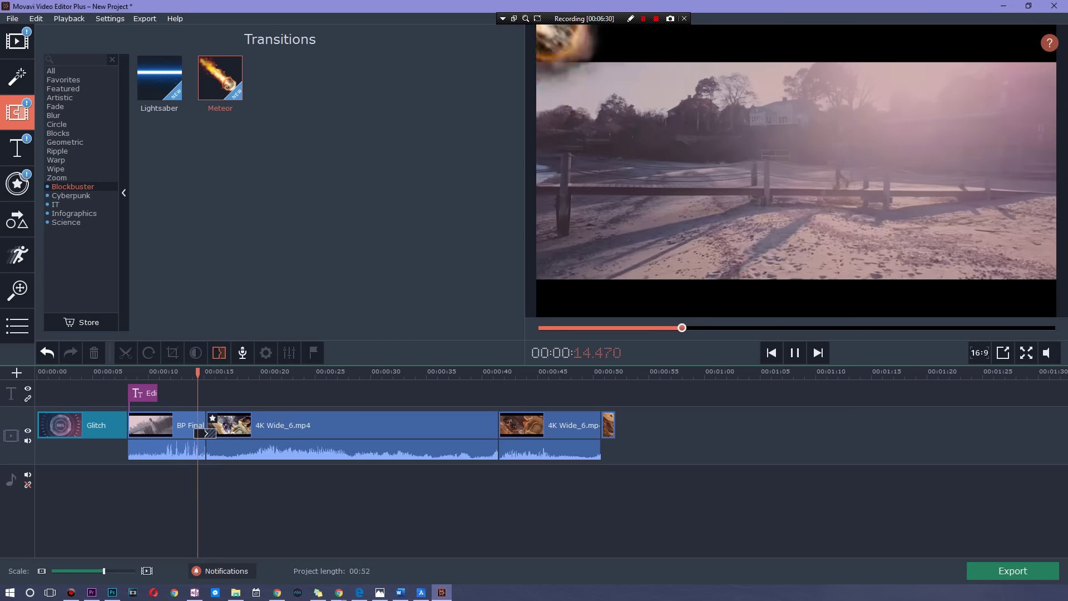
pyautogui.press('space')
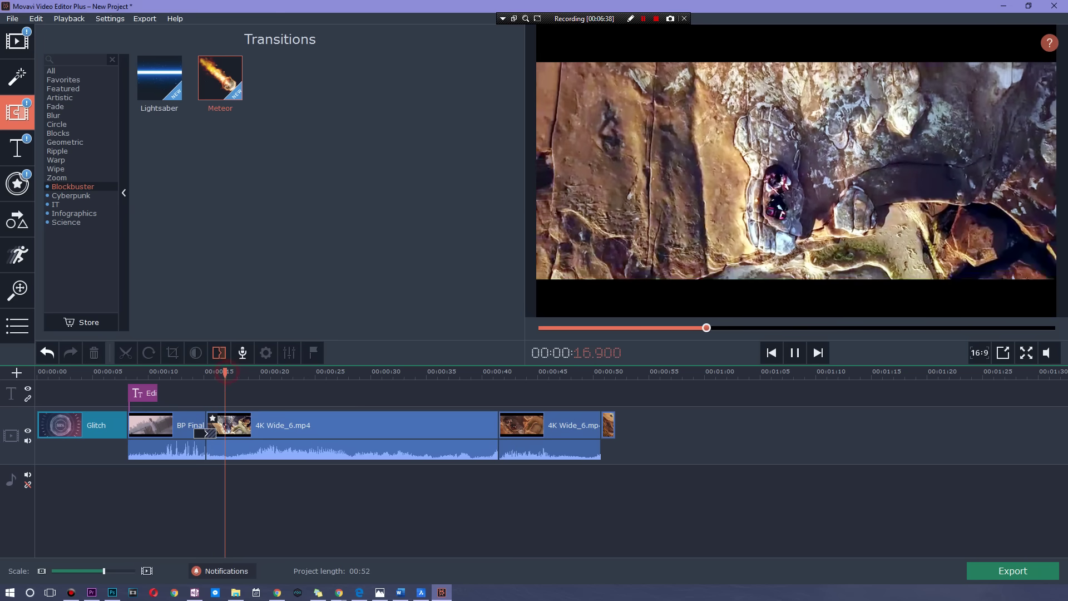
pyautogui.press('space')
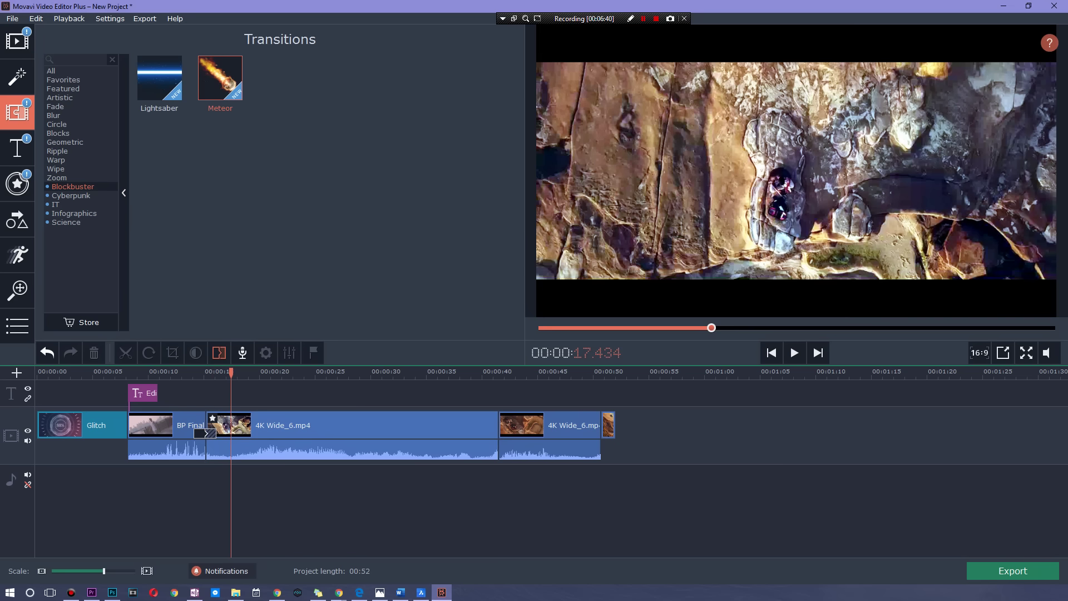
# Preview Lightsaber, Digital rain and Pixel cascade, and replace the transition between BP Final and the first 4K Wide_6 clip with Gates
pyautogui.click(159, 78)
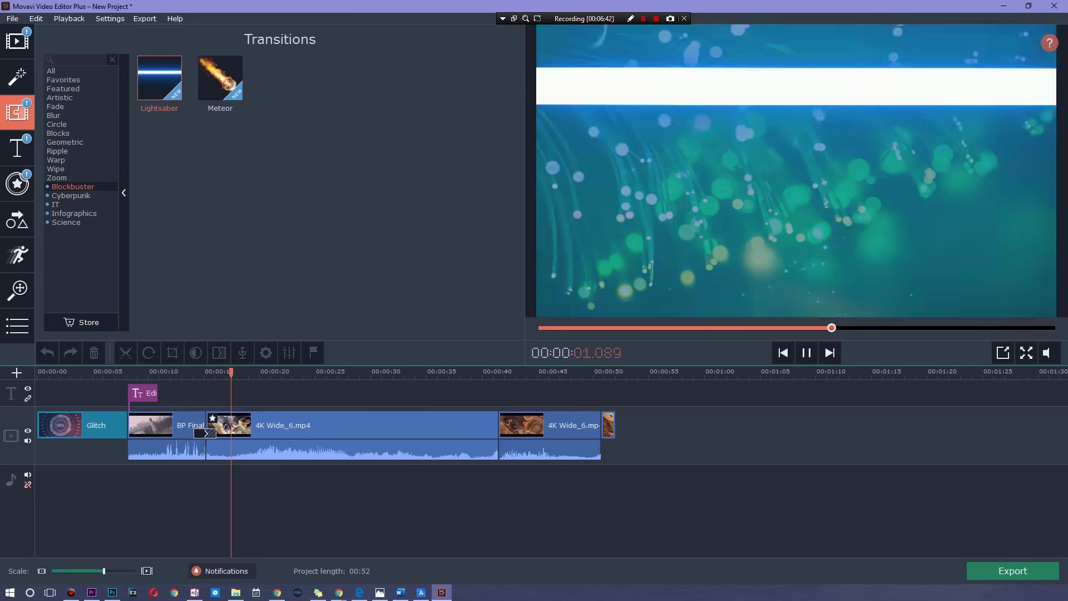
pyautogui.click(90, 195)
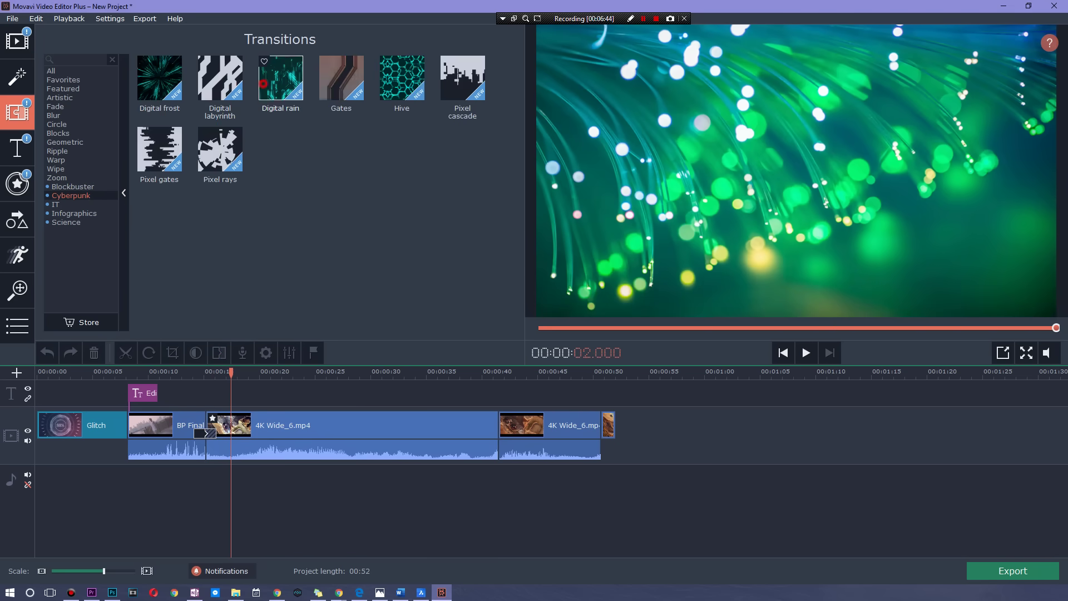
pyautogui.click(281, 77)
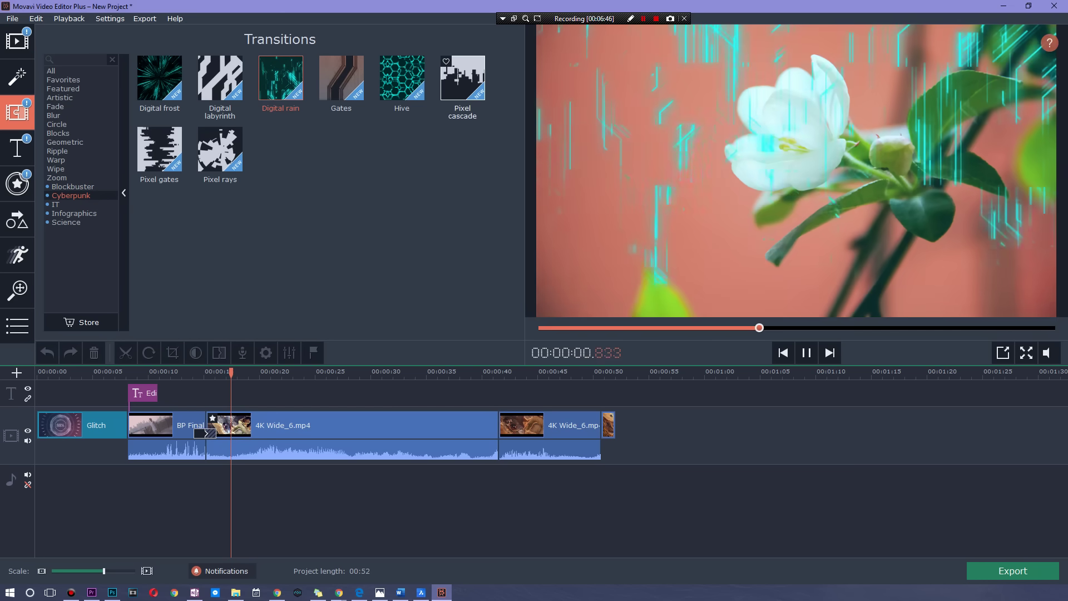
pyautogui.click(464, 81)
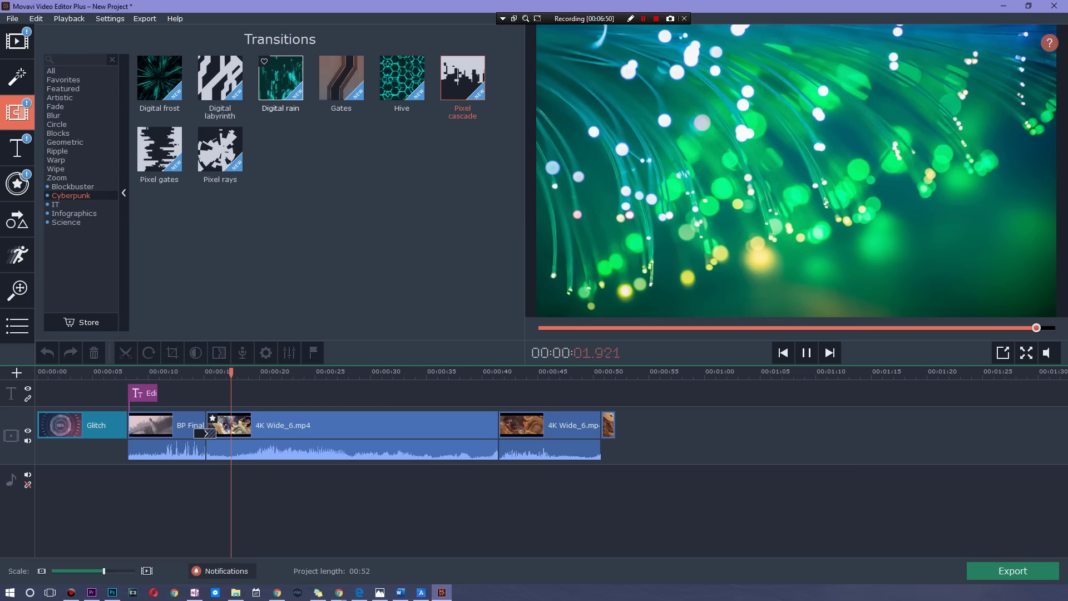
pyautogui.click(341, 78)
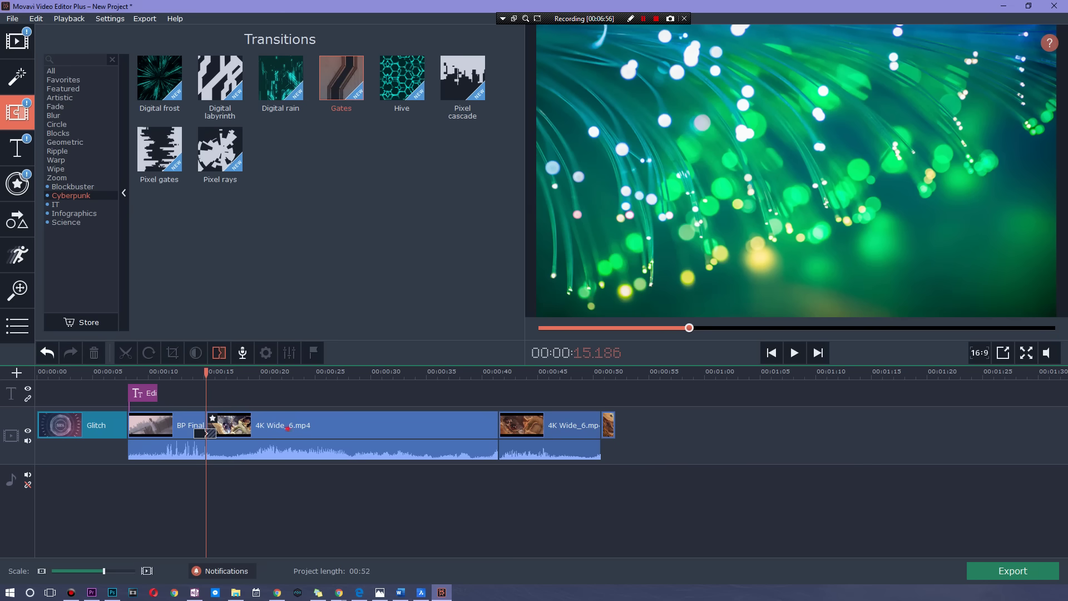
# Split the first 4K Wide_6 clip at 22.6, 26.4, 29.95 and 32.5 seconds
pyautogui.click(288, 426)
pyautogui.rightClick(289, 424)
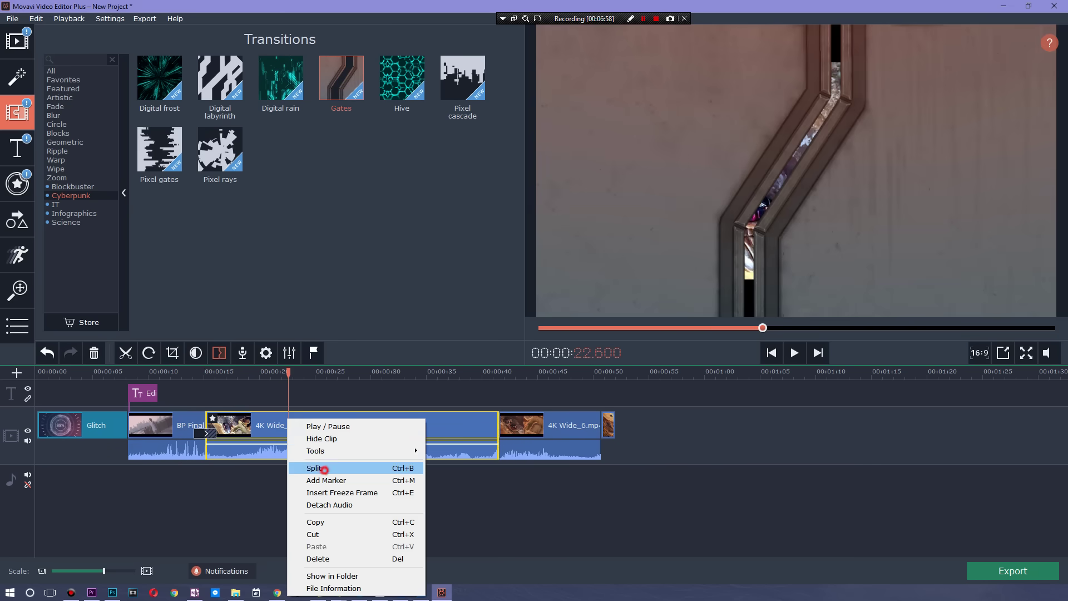
pyautogui.click(312, 467)
pyautogui.click(331, 426)
pyautogui.rightClick(331, 419)
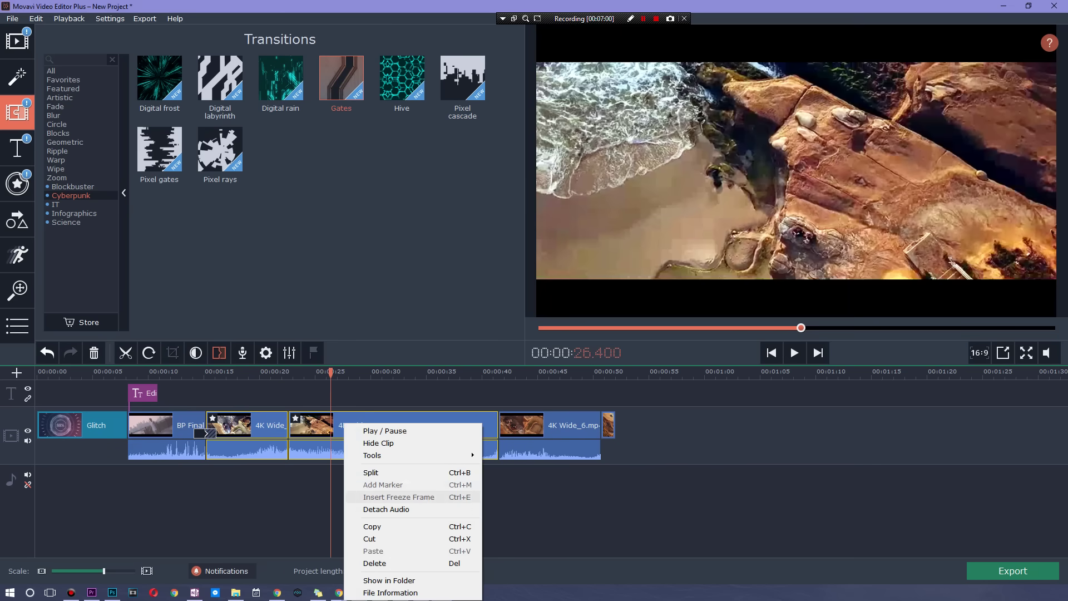
pyautogui.click(389, 472)
pyautogui.click(369, 372)
pyautogui.rightClick(394, 433)
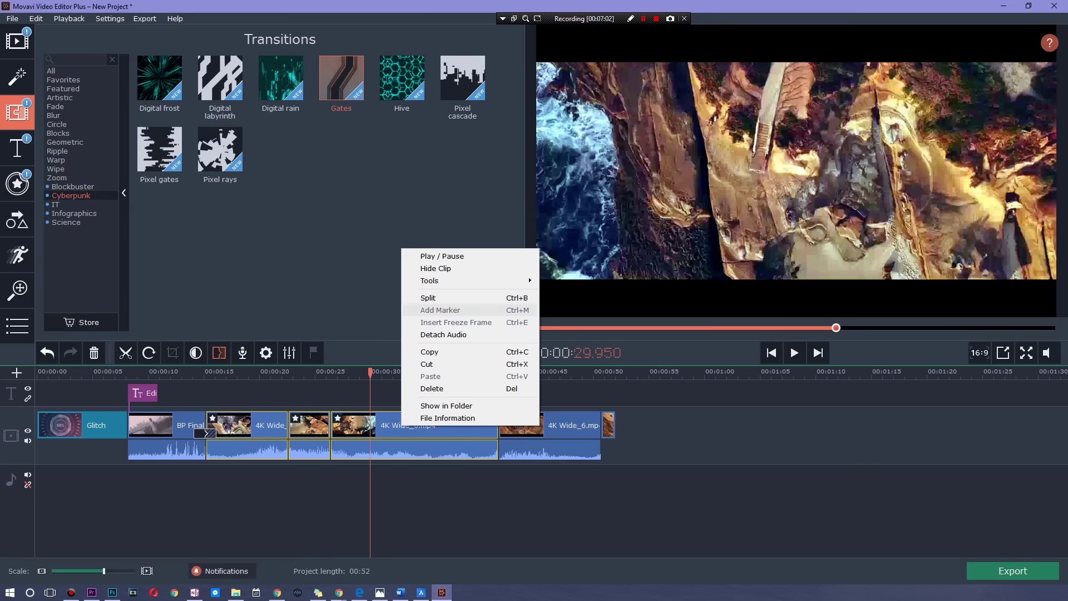
pyautogui.click(423, 309)
pyautogui.click(398, 371)
pyautogui.rightClick(413, 433)
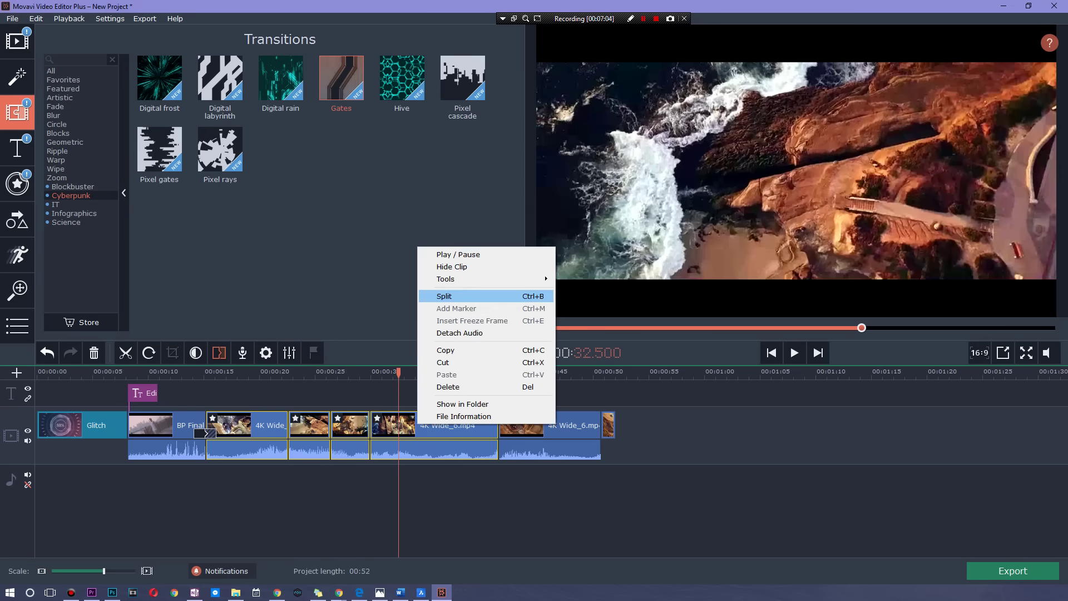
pyautogui.click(472, 299)
# Split the 4K Wide_6 segments further at 34.45, about 37 and 19.55 seconds
pyautogui.click(420, 371)
pyautogui.hotkey('ctrl', 'b')
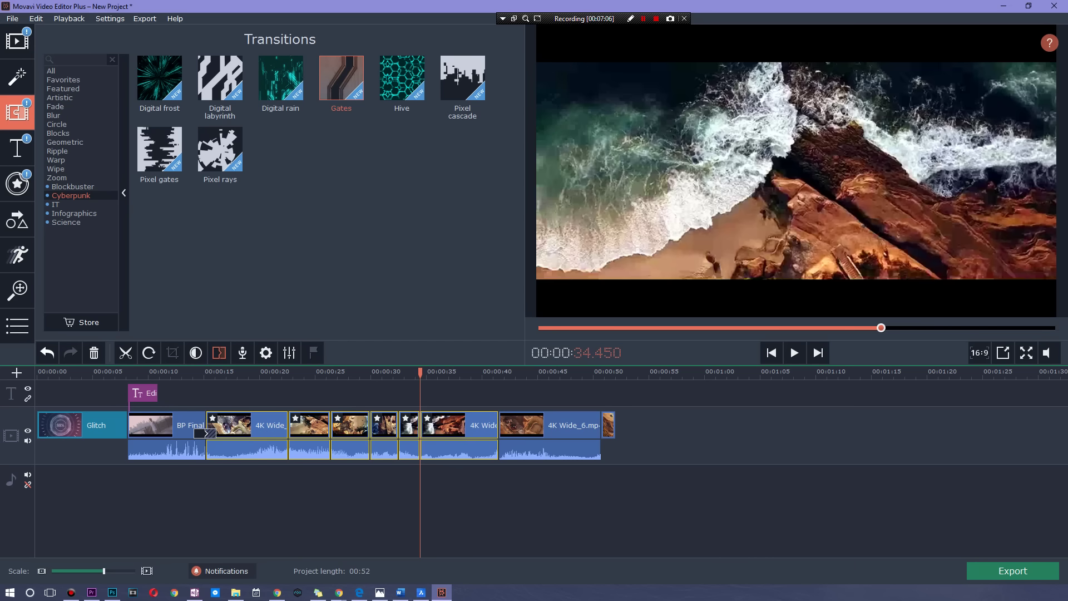
pyautogui.click(454, 371)
pyautogui.hotkey('ctrl', 'b')
pyautogui.click(254, 371)
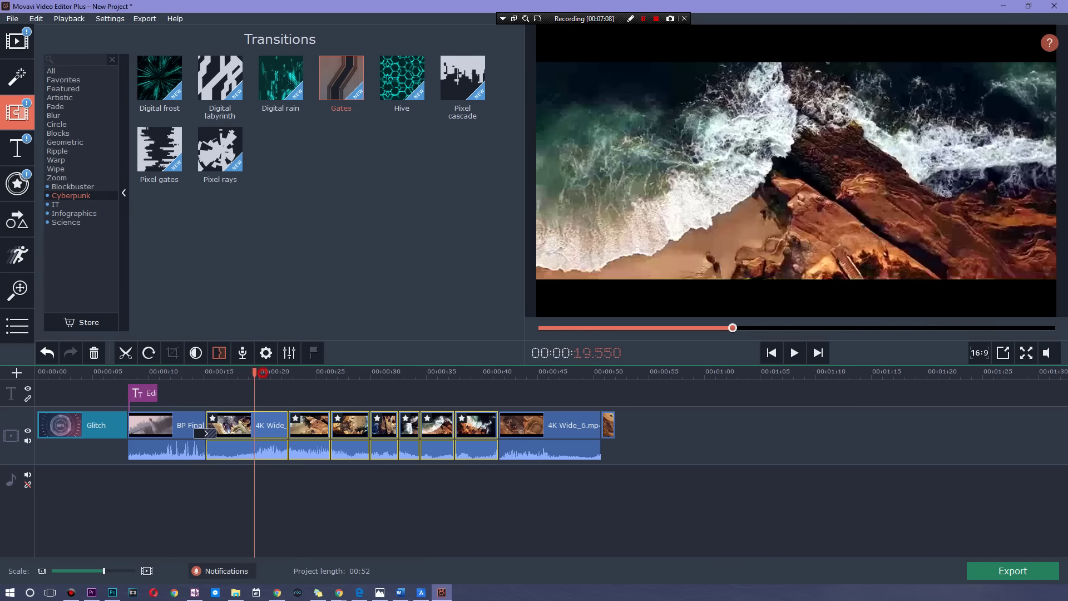
pyautogui.hotkey('ctrl', 'b')
# Add Digital frost at the 22.6 and 26.4 second cuts, Pixel rays at 29.95, and Cyberpunk transitions at the 32.5 and 34.45 second cuts
pyautogui.moveTo(169, 87); pyautogui.dragTo(288, 432)
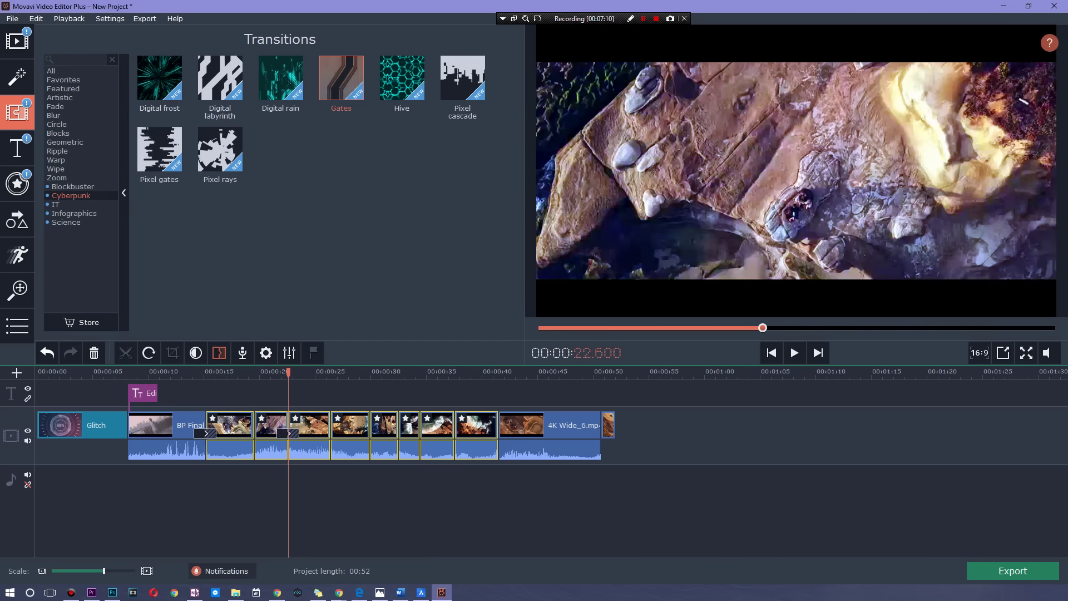
pyautogui.moveTo(159, 78); pyautogui.dragTo(331, 425)
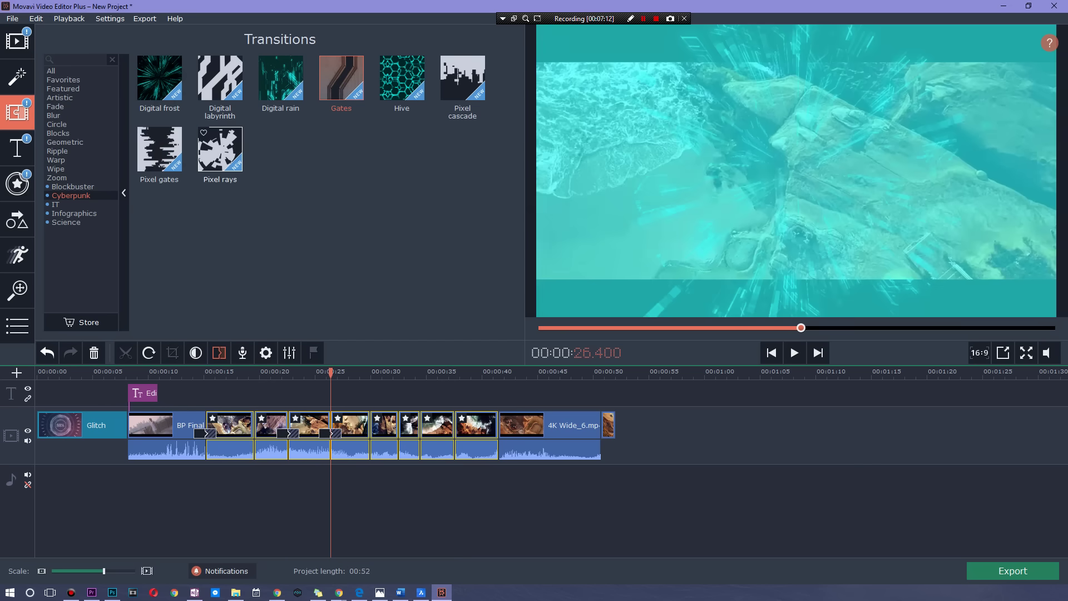
pyautogui.moveTo(214, 143); pyautogui.dragTo(370, 425)
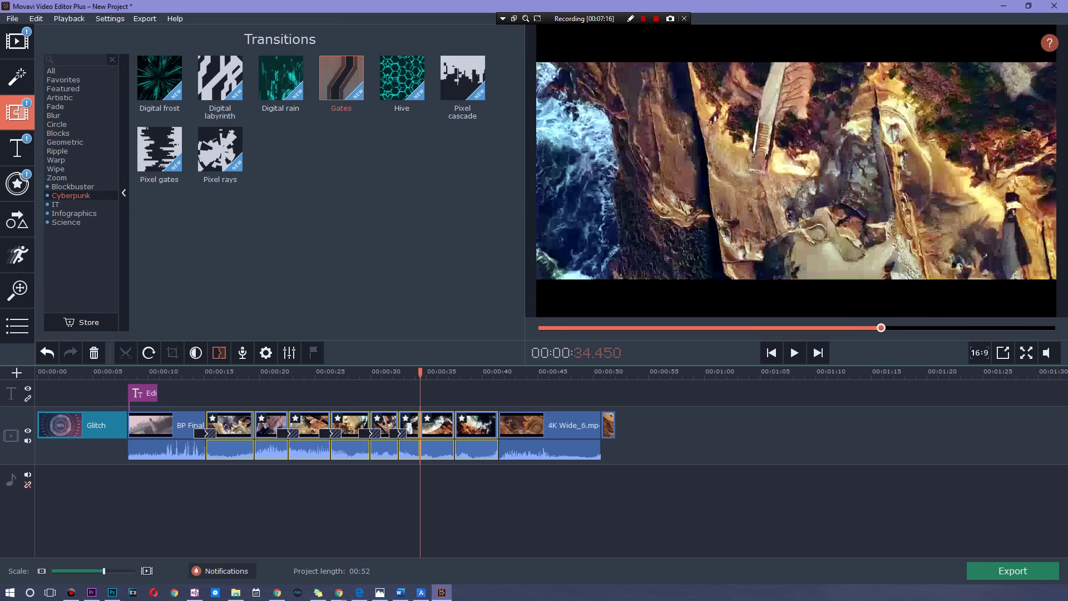
# Play back the split 4K Wide_6 segments from about 20 seconds to review the new transitions
pyautogui.click(264, 376)
pyautogui.moveTo(265, 379)
pyautogui.mouseDown()
pyautogui.moveTo(257, 372)
pyautogui.moveTo(280, 374)
pyautogui.mouseUp()
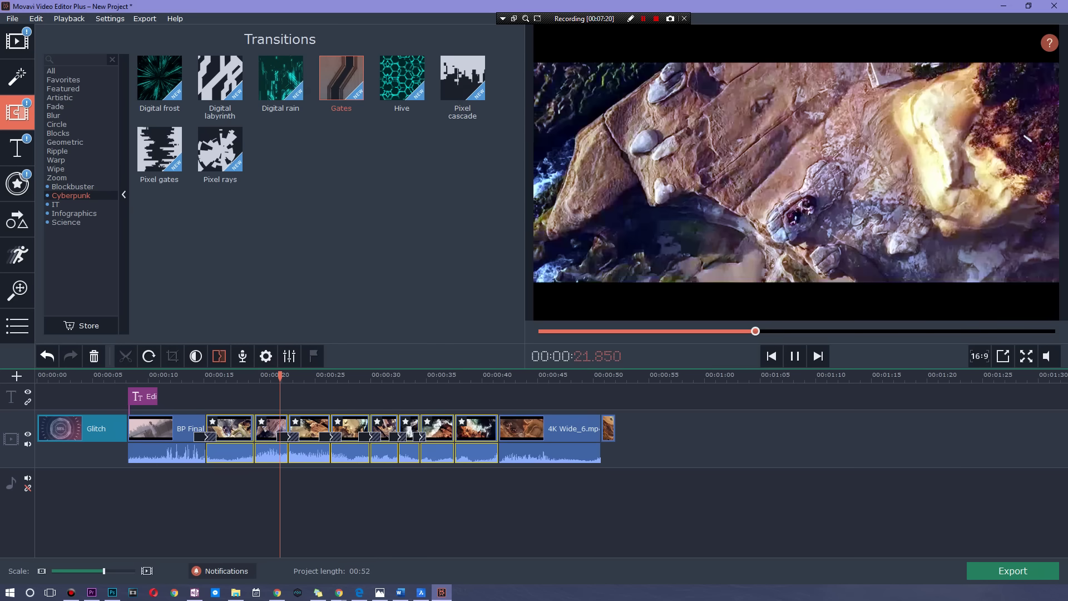
pyautogui.click(323, 399)
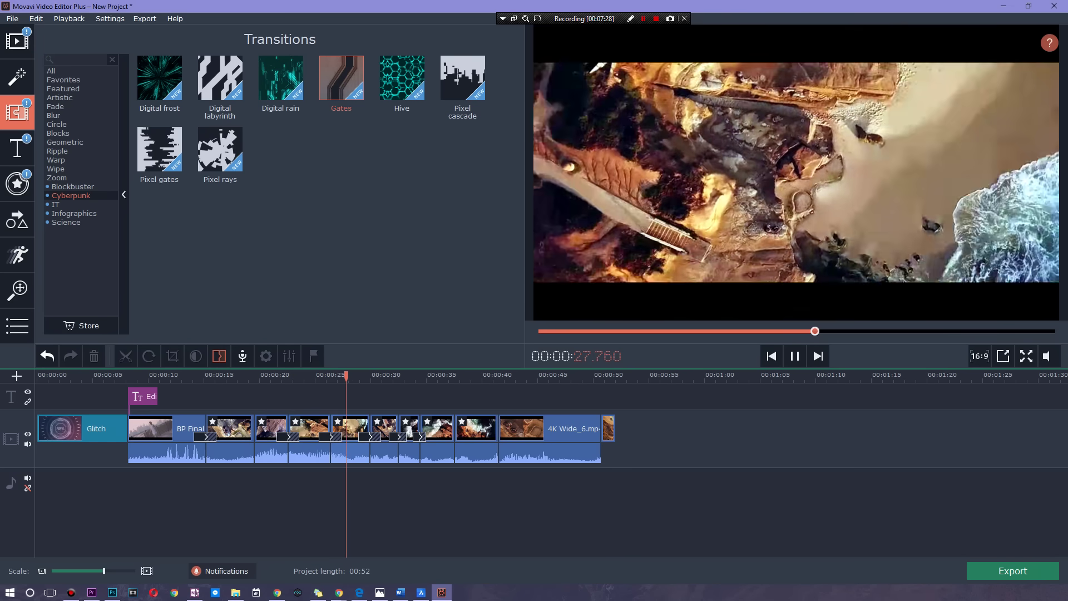
# Preview the Rocket launch and Machinery transitions from the IT set, and Condition and Grid from the Infographics set
pyautogui.click(71, 204)
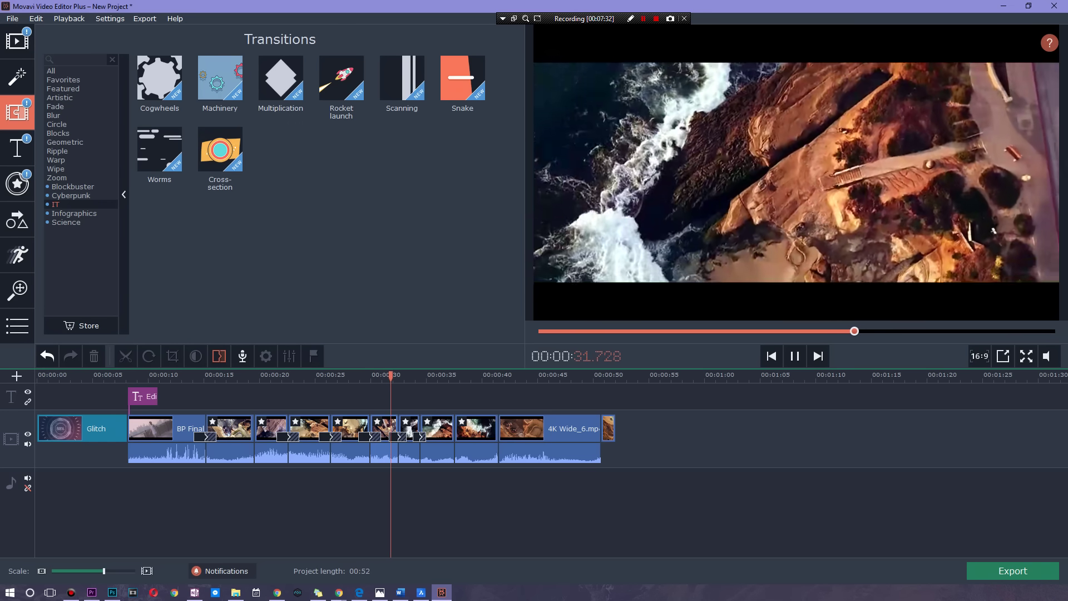
pyautogui.click(341, 81)
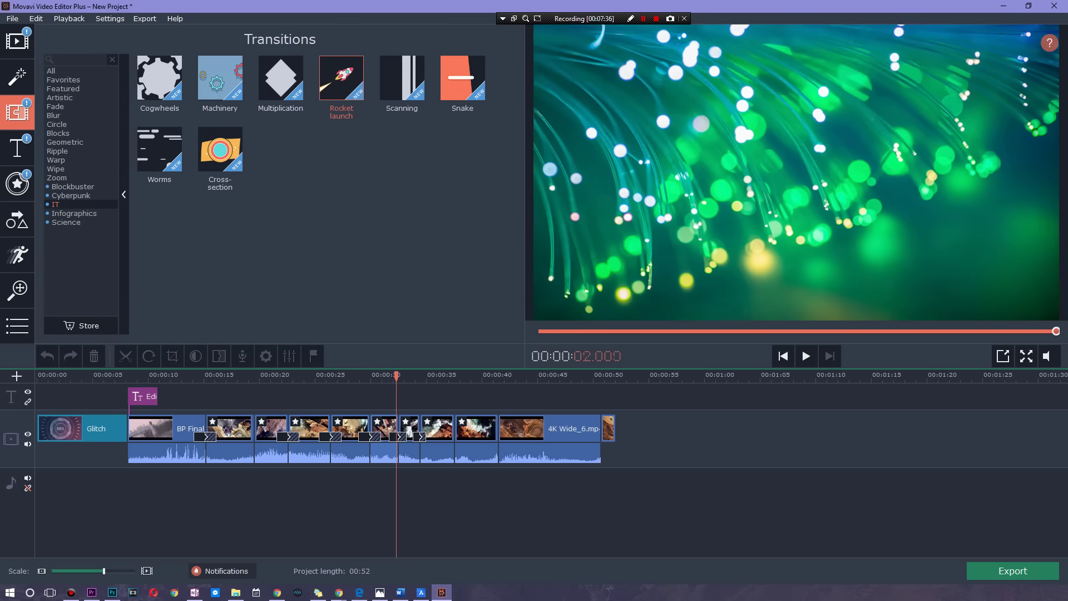
pyautogui.click(220, 78)
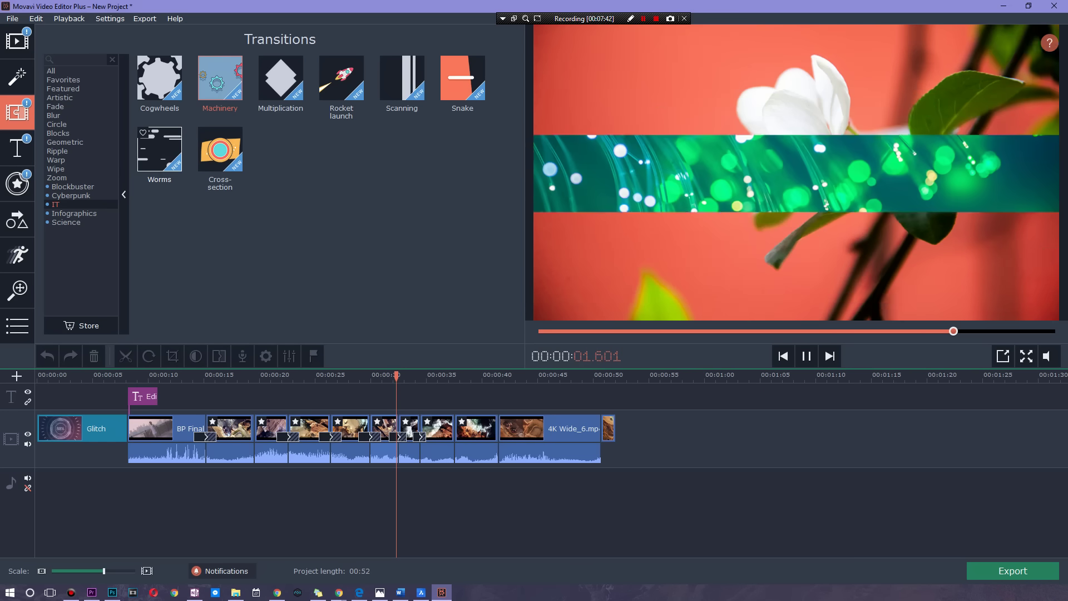
pyautogui.click(86, 213)
pyautogui.click(219, 78)
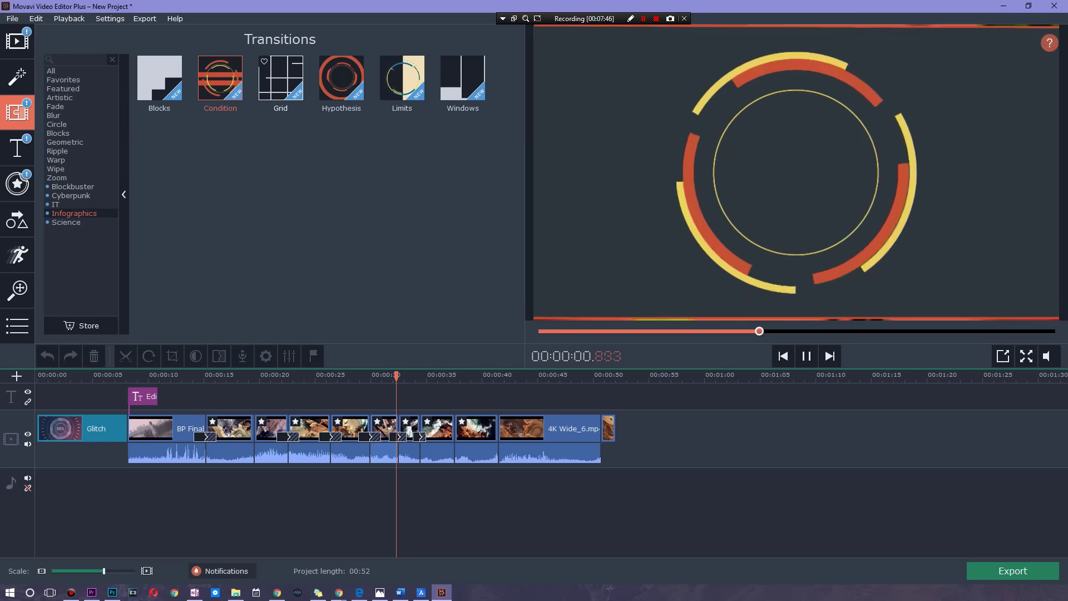
pyautogui.click(280, 78)
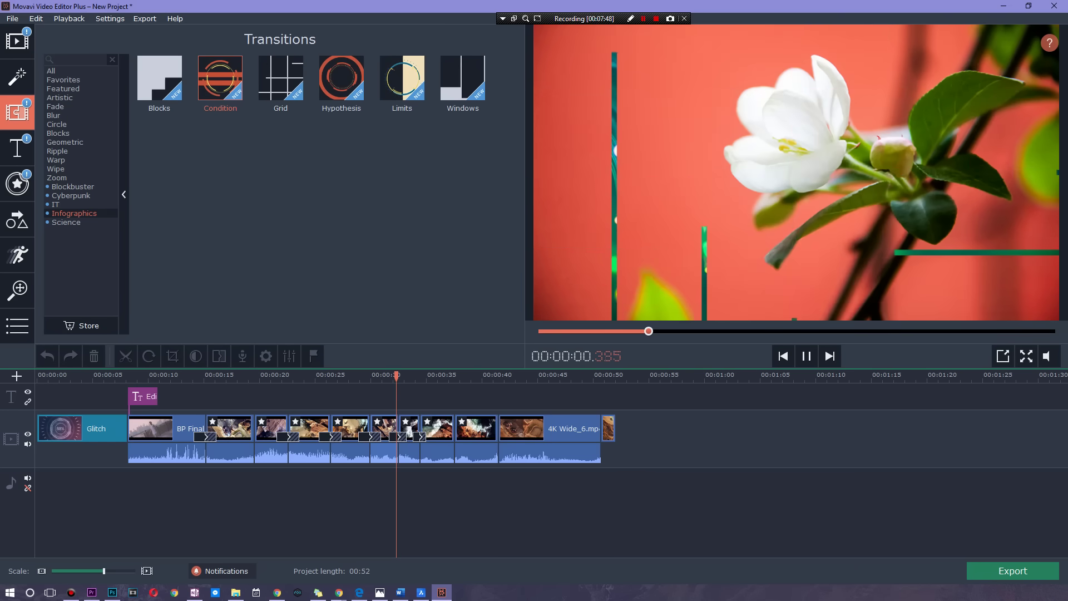
# Preview the Evaporation, Free particles and Practice transitions from the Science set
pyautogui.click(81, 221)
pyautogui.click(341, 77)
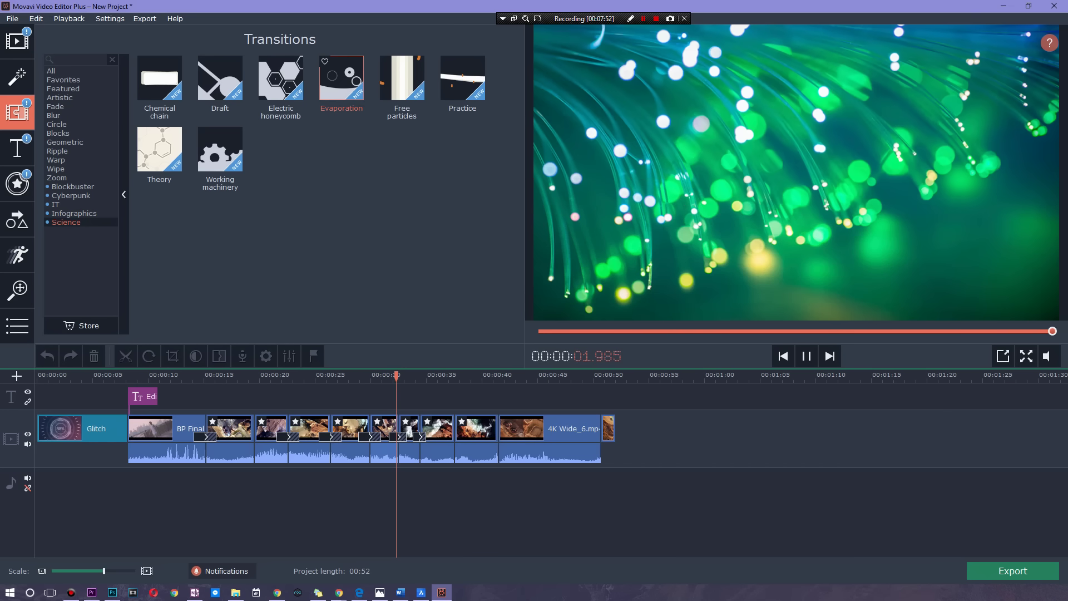
pyautogui.click(402, 78)
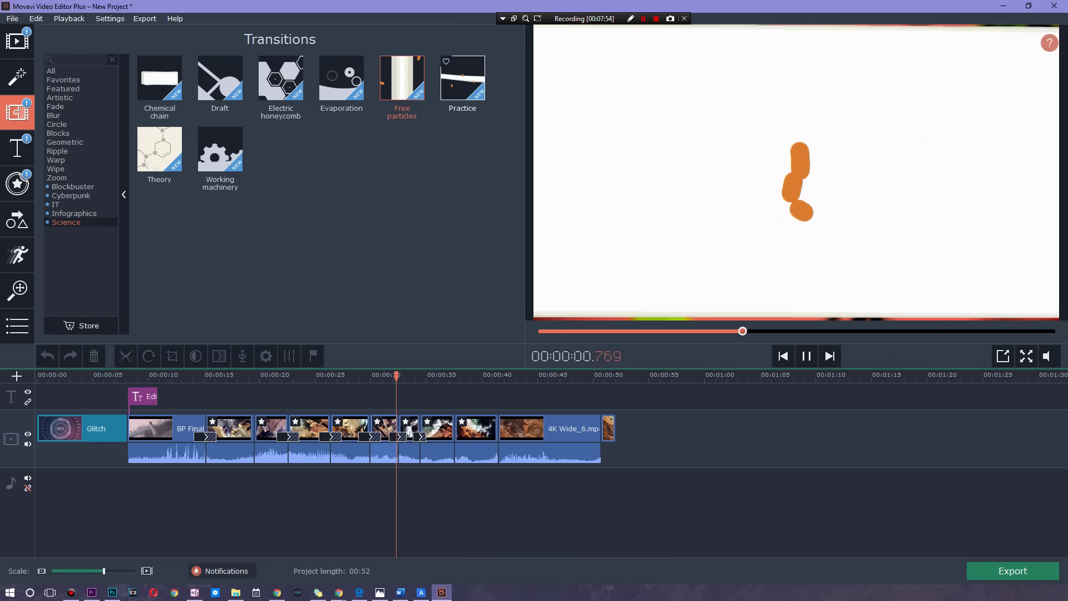
pyautogui.click(462, 77)
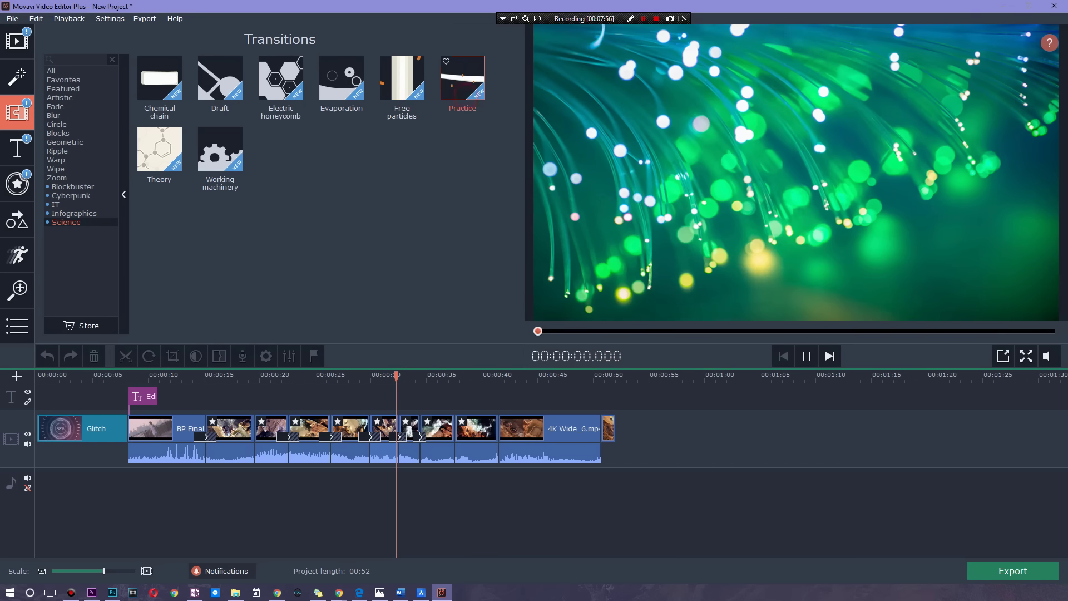
# Preview the Black list and Hot steel titles from the Blockbuster set
pyautogui.click(17, 148)
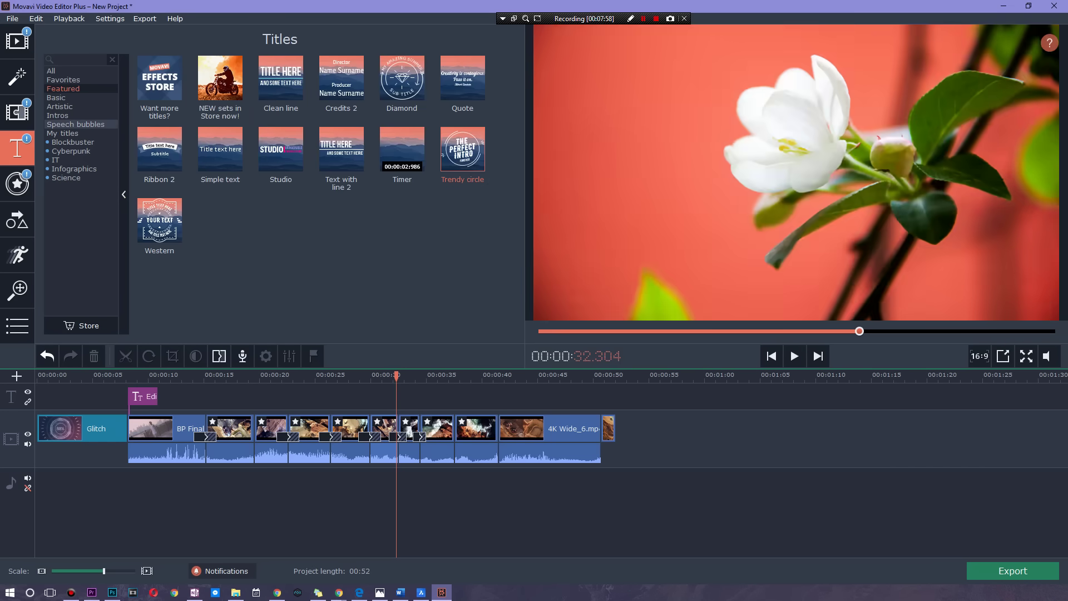
pyautogui.click(73, 142)
pyautogui.click(220, 76)
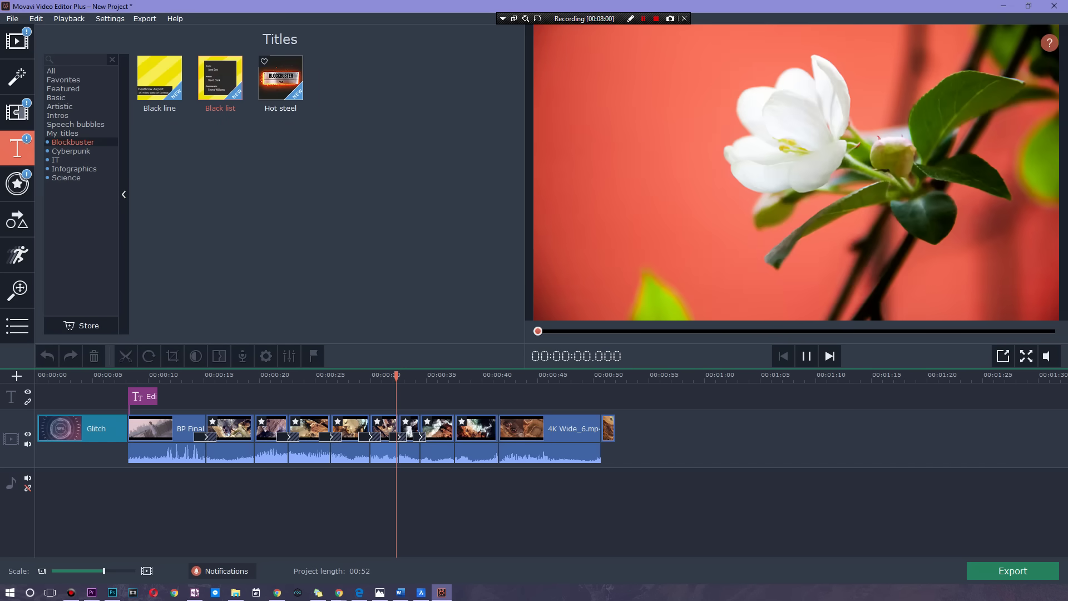
pyautogui.click(280, 78)
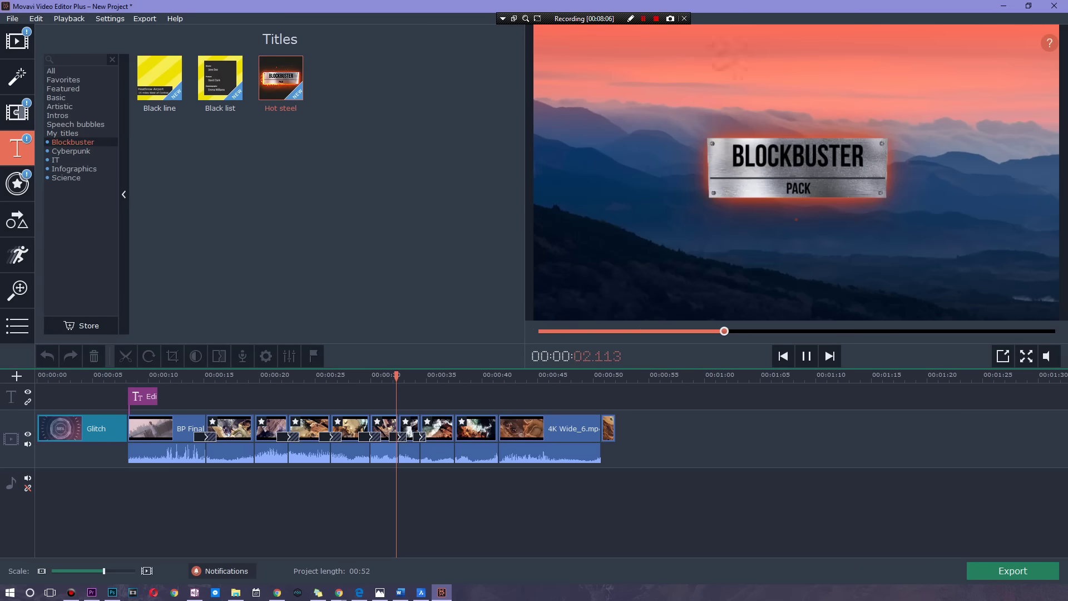
# Add the Hot steel title directly after the first title at about 11 seconds and play it back
pyautogui.moveTo(281, 78); pyautogui.dragTo(161, 376)
pyautogui.press('space')
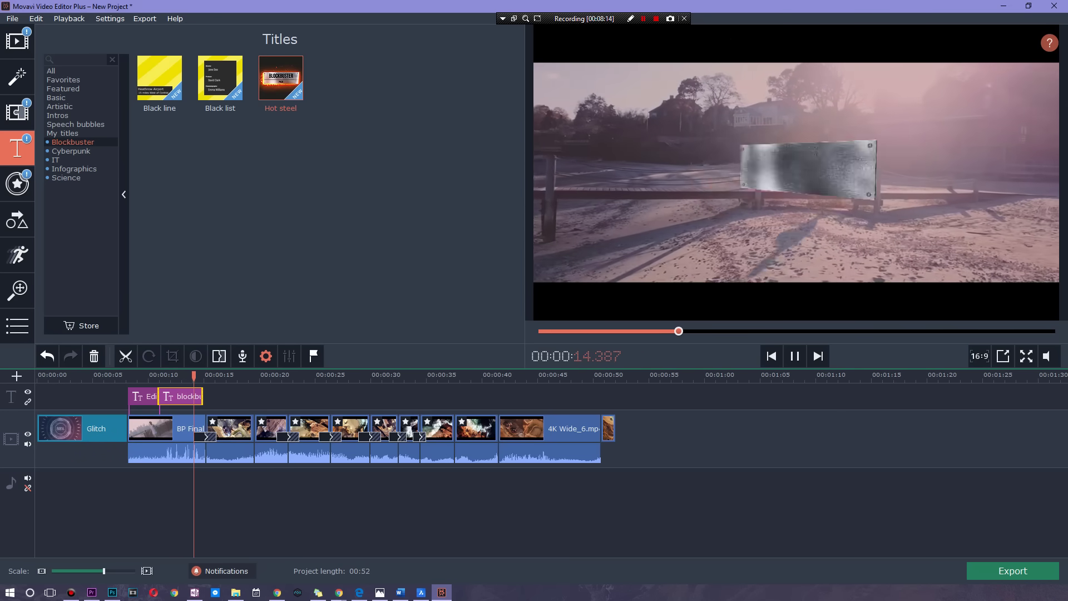
pyautogui.press('space')
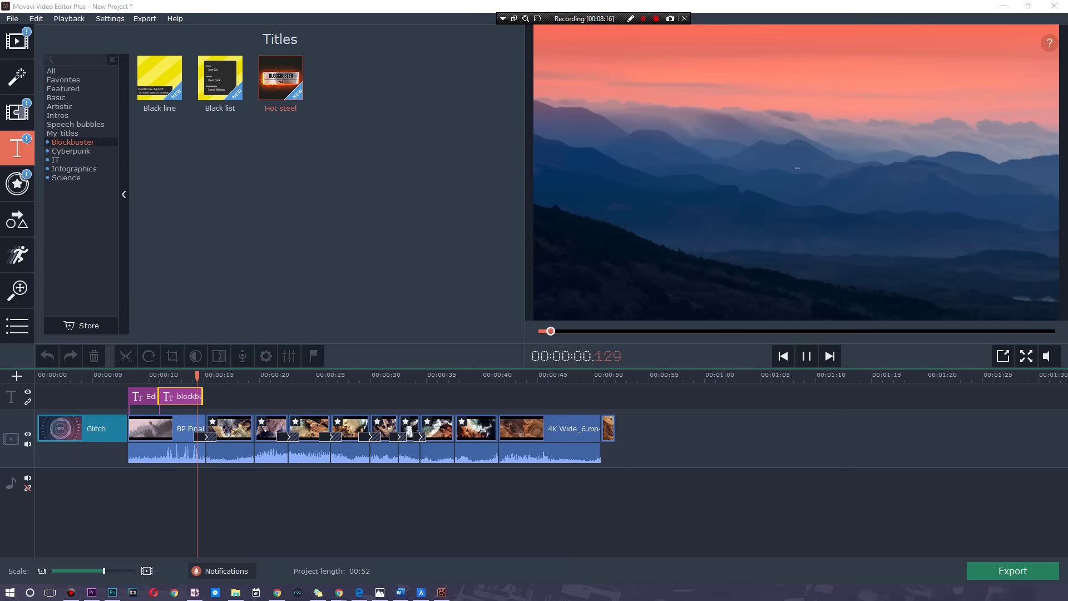
# Add the Black list title at 50.85 seconds above the closing beach image and extend the image to about the title's end
pyautogui.moveTo(616, 375); pyautogui.dragTo(601, 375)
pyautogui.press('space')
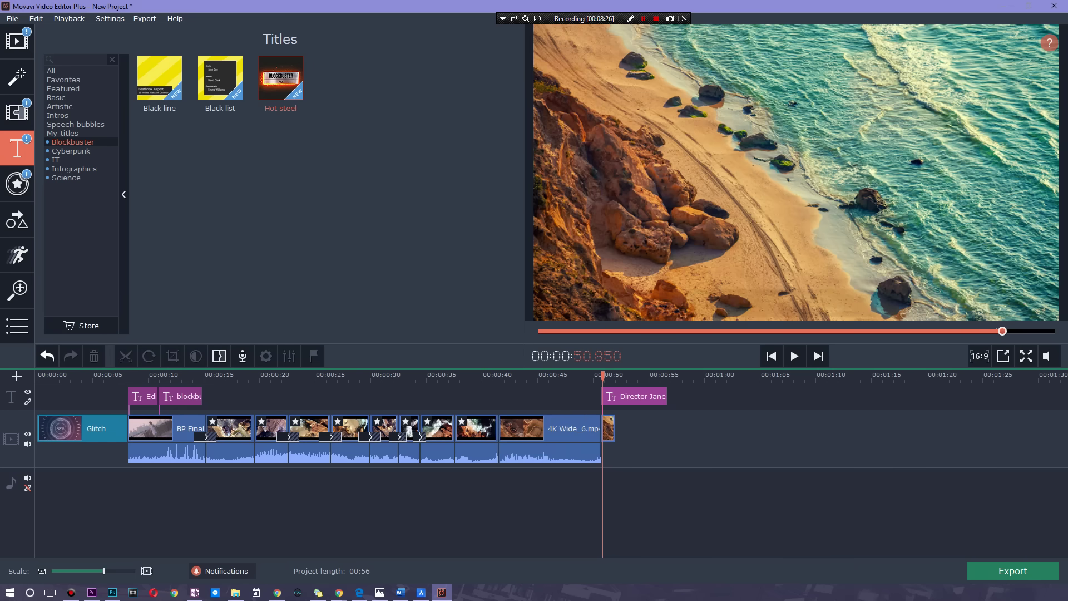
pyautogui.click(608, 428)
pyautogui.moveTo(614, 428); pyautogui.dragTo(666, 428)
# Play back the closing credits title over the beach image, including the end of the clip before it
pyautogui.moveTo(636, 376); pyautogui.dragTo(613, 375)
pyautogui.click(725, 437)
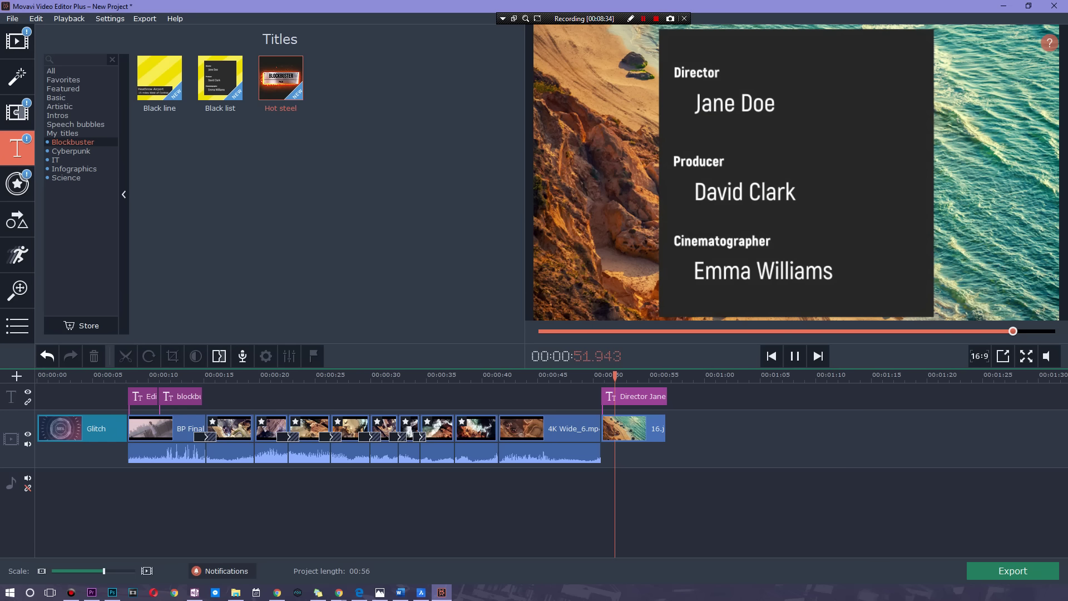
pyautogui.moveTo(630, 376); pyautogui.dragTo(602, 375)
pyautogui.click(732, 451)
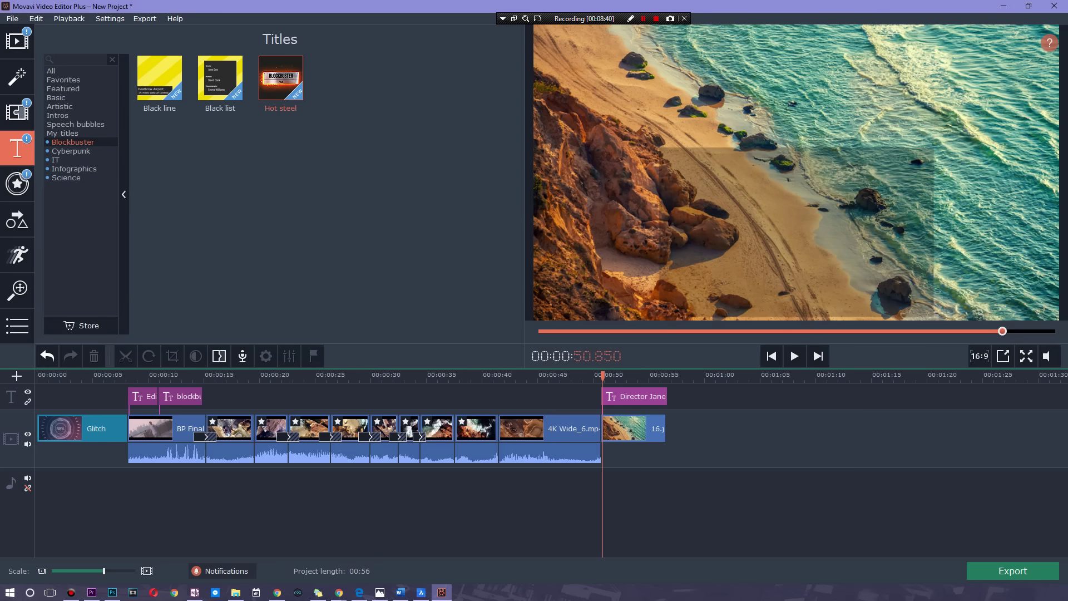
pyautogui.press('space')
pyautogui.moveTo(602, 376); pyautogui.dragTo(576, 376)
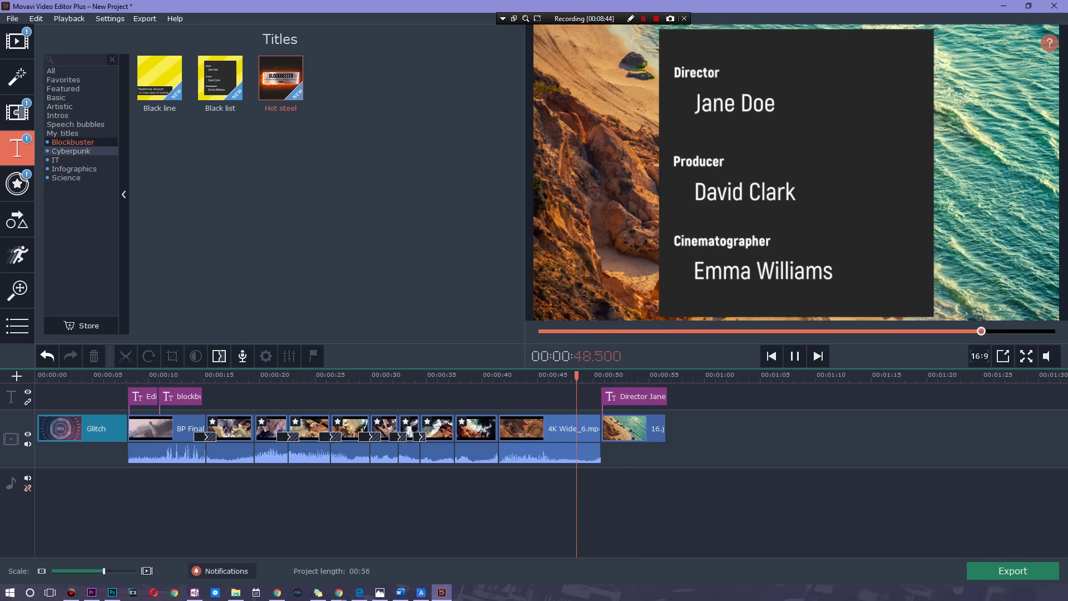
# Preview the Simulation title from the Cyberpunk set, and Cogwheels and Environment 1 from the IT set
pyautogui.click(70, 151)
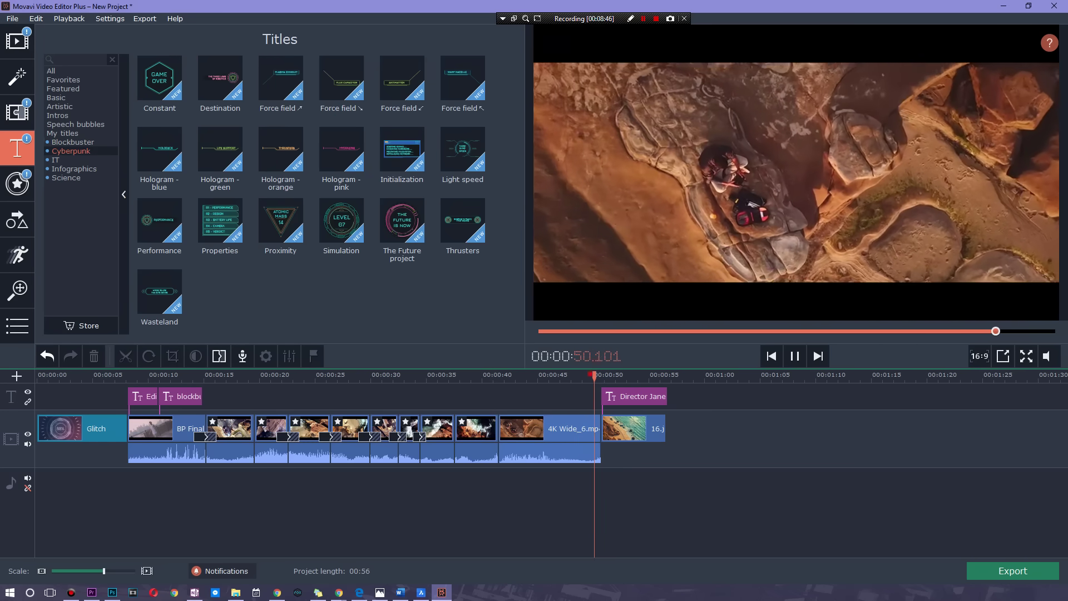
pyautogui.click(339, 221)
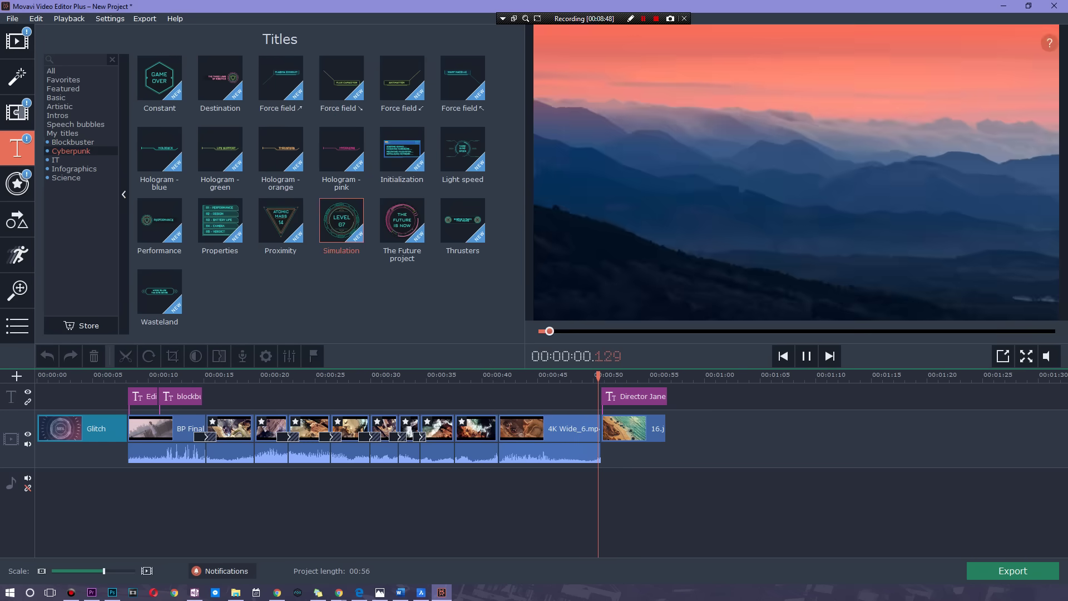
pyautogui.click(393, 121)
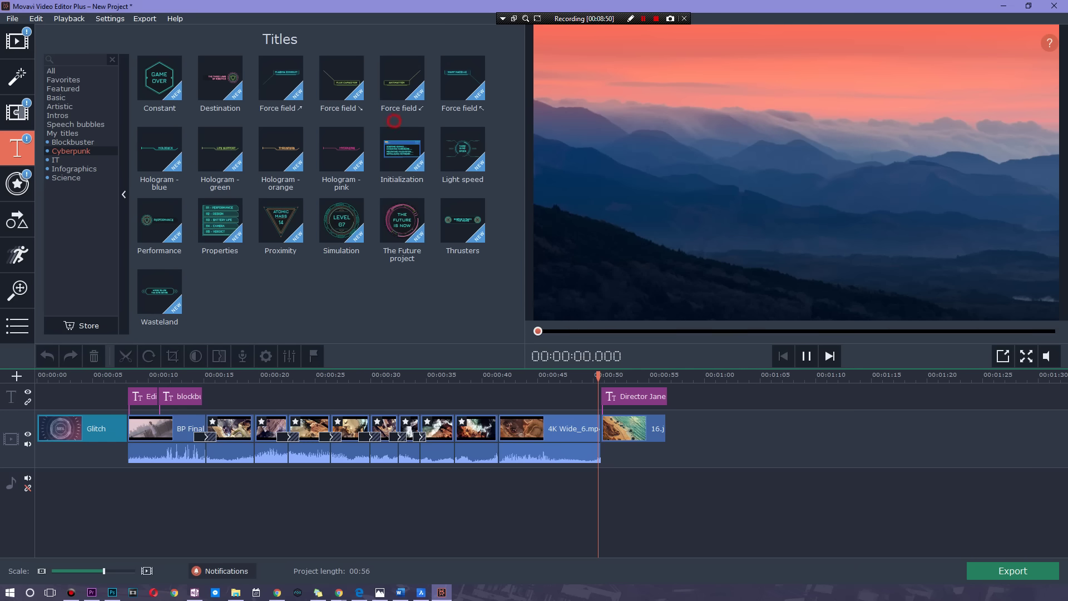
pyautogui.click(72, 159)
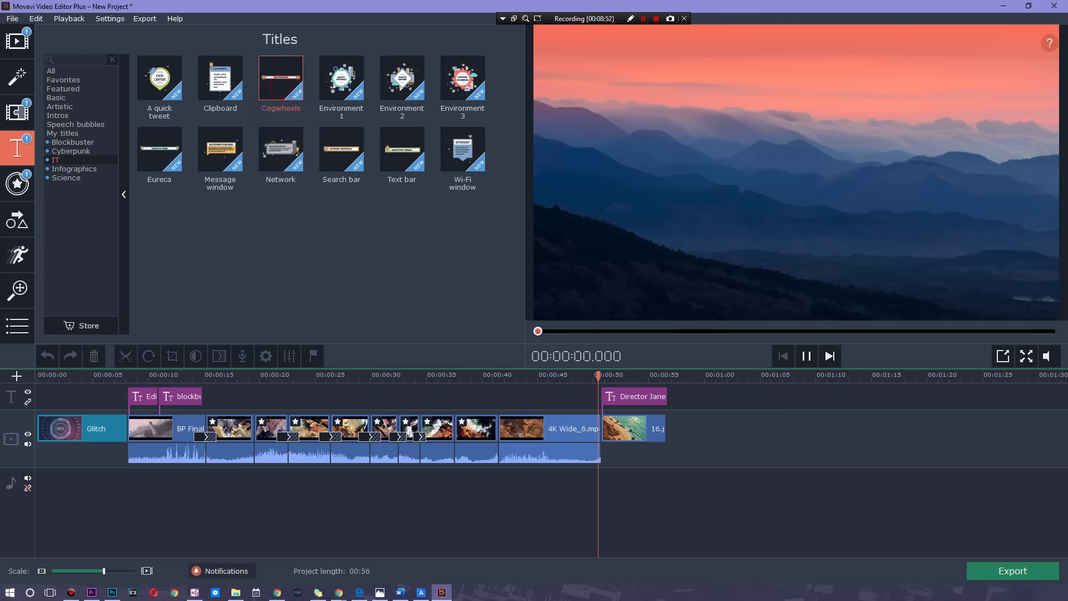
pyautogui.click(336, 79)
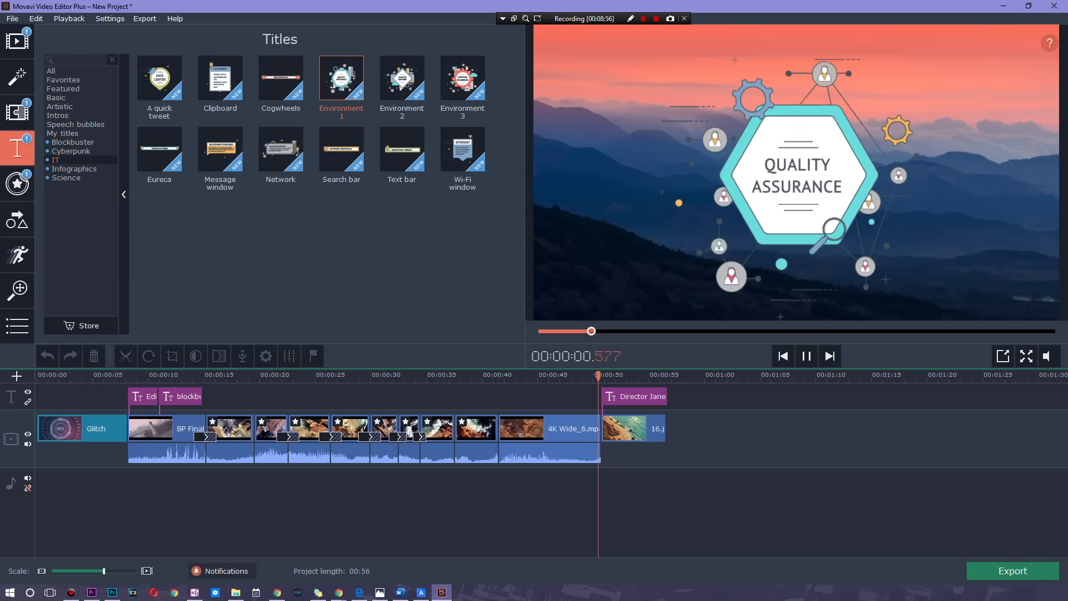
# Preview the Branching 2 title from the Infographics set, and Reaction 2 and Measurements 1 from the Science set
pyautogui.click(74, 169)
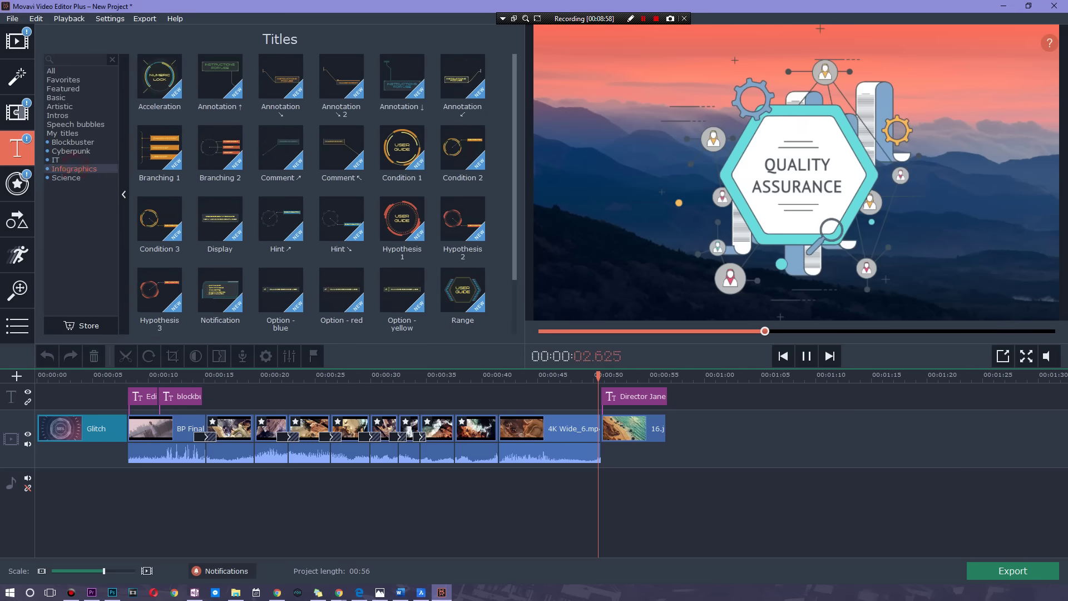
pyautogui.click(220, 148)
pyautogui.scroll(-1, 281, 151)
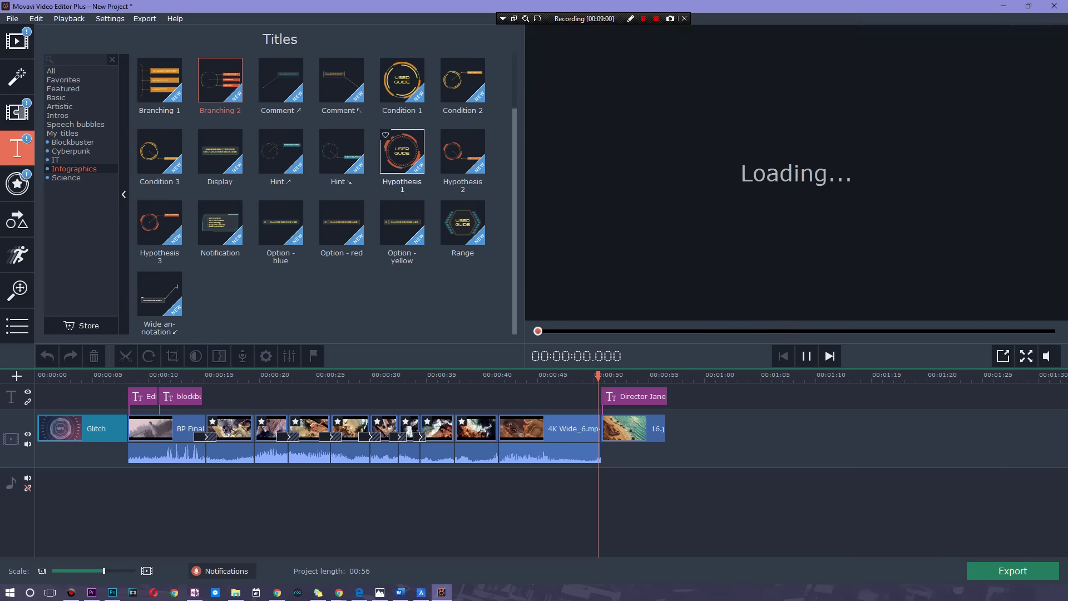
pyautogui.click(66, 177)
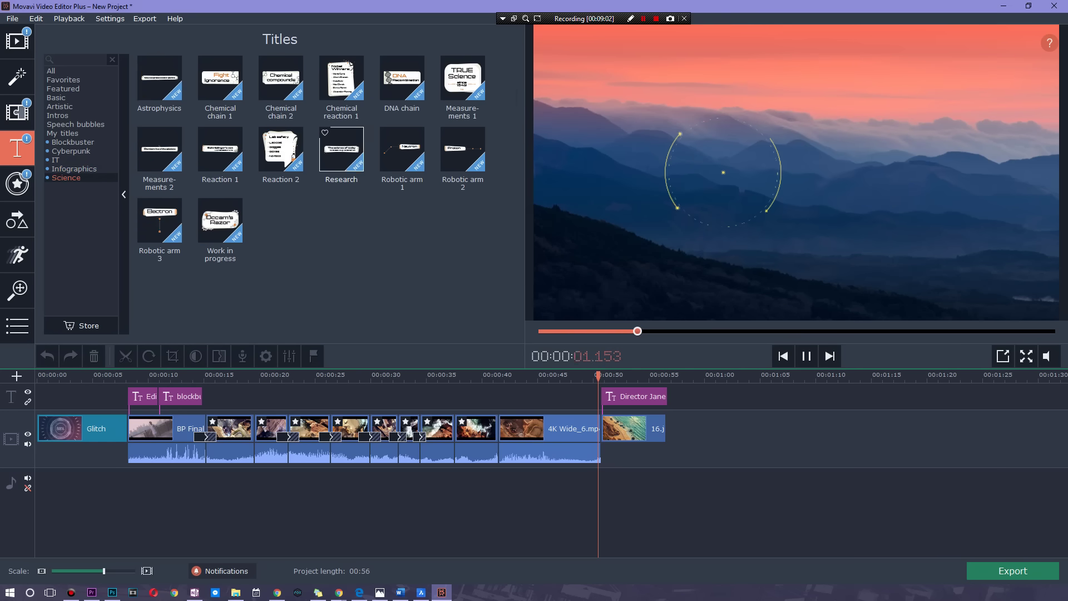
pyautogui.click(281, 149)
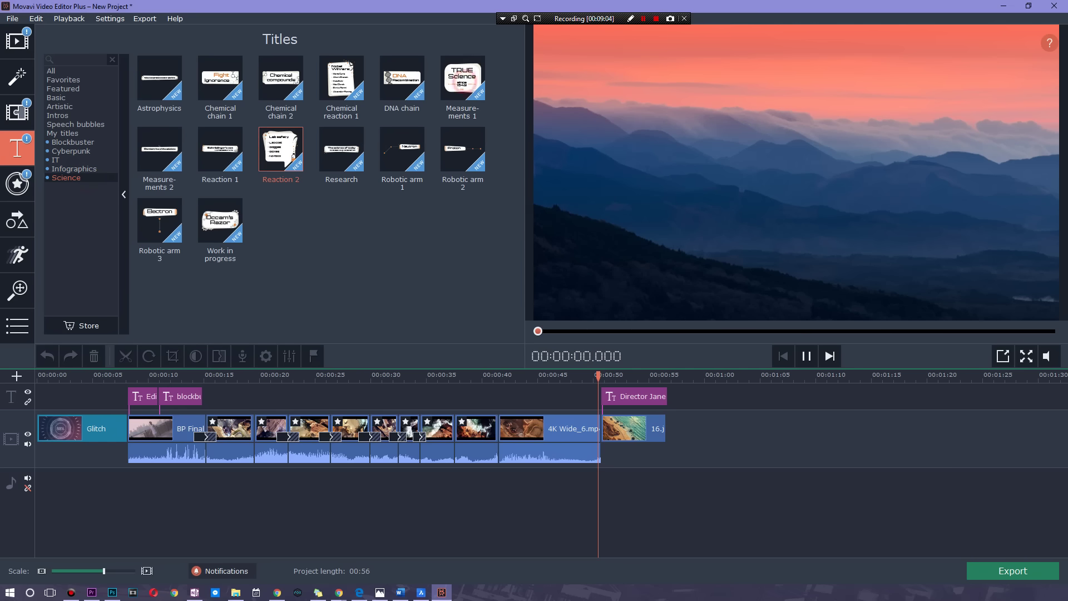
pyautogui.click(455, 61)
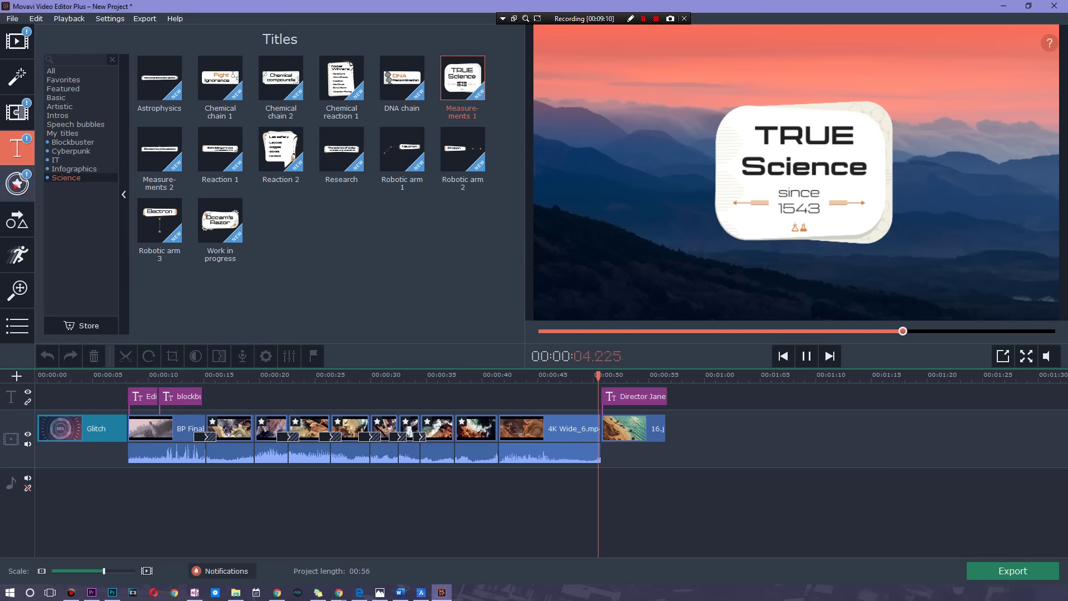
# Add IT stickers: Cloud technology at about 46.7 and 32.5 seconds, Wi-Fi at 42.5, Local network at 38.2 and Monitor at 34.45
pyautogui.click(18, 184)
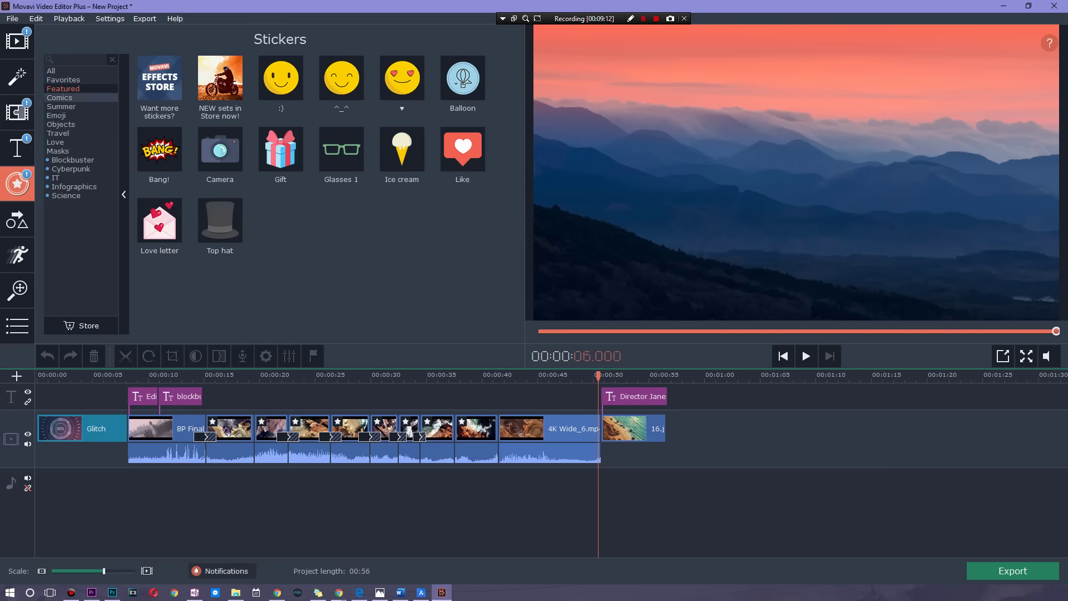
pyautogui.click(55, 178)
pyautogui.moveTo(219, 78); pyautogui.dragTo(562, 396)
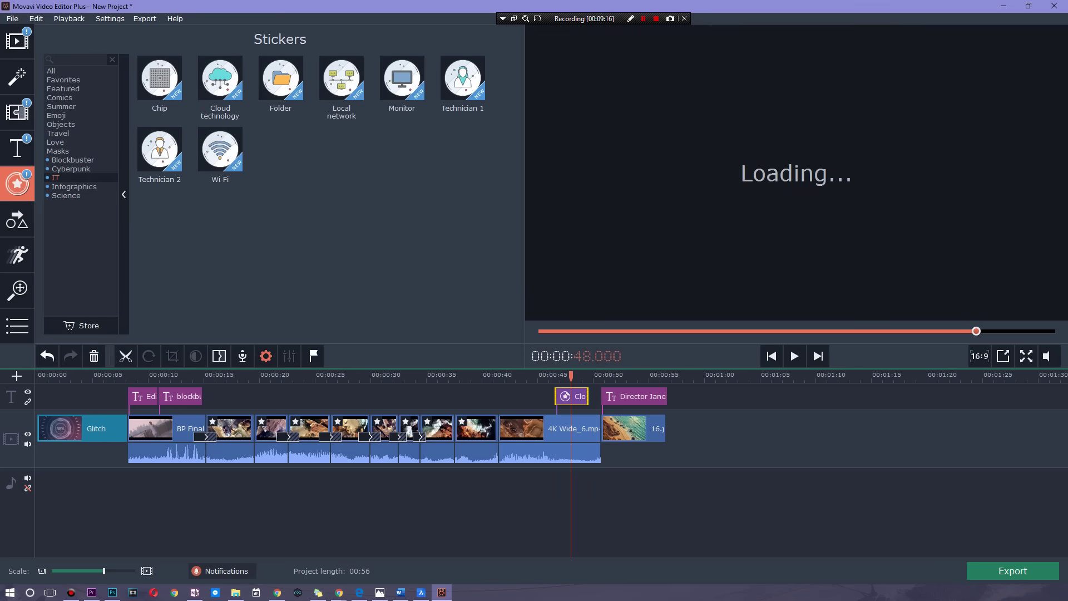
pyautogui.moveTo(220, 149); pyautogui.dragTo(510, 396)
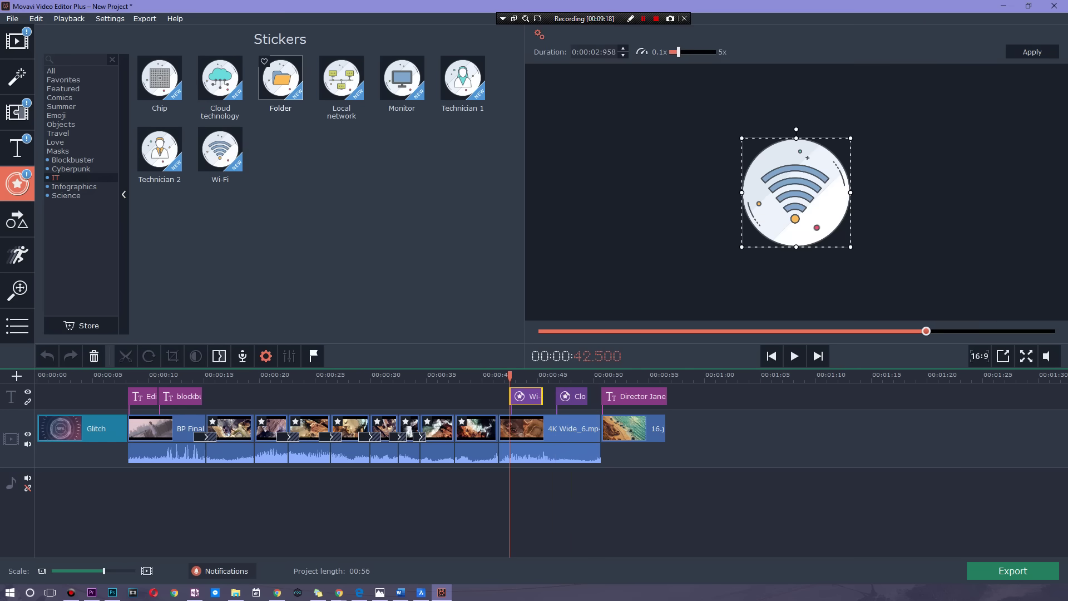
pyautogui.moveTo(341, 81); pyautogui.dragTo(471, 396)
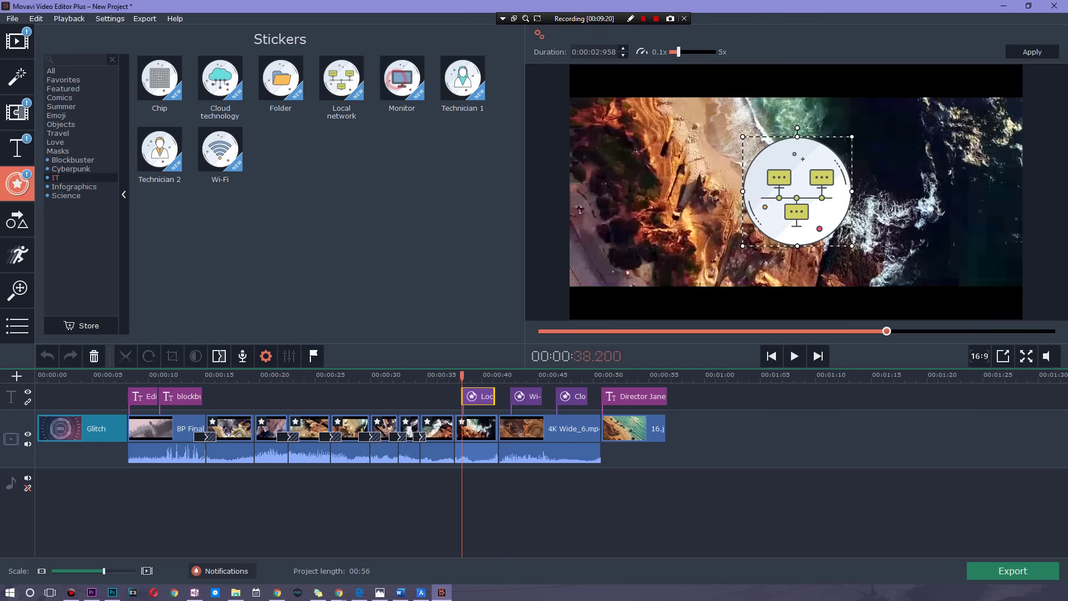
pyautogui.moveTo(402, 78); pyautogui.dragTo(436, 396)
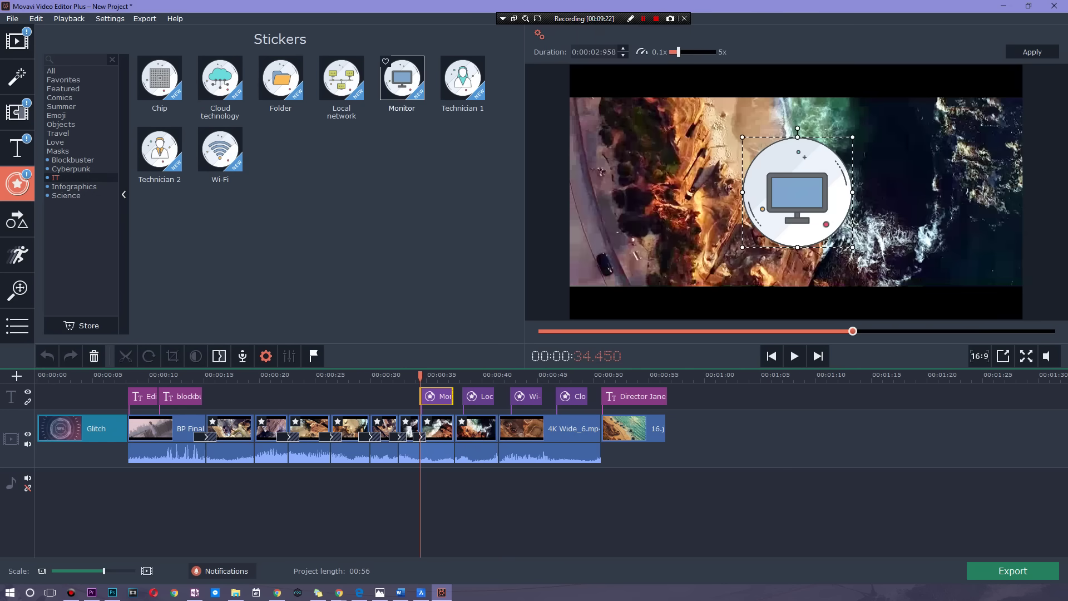
pyautogui.moveTo(220, 78); pyautogui.dragTo(414, 415)
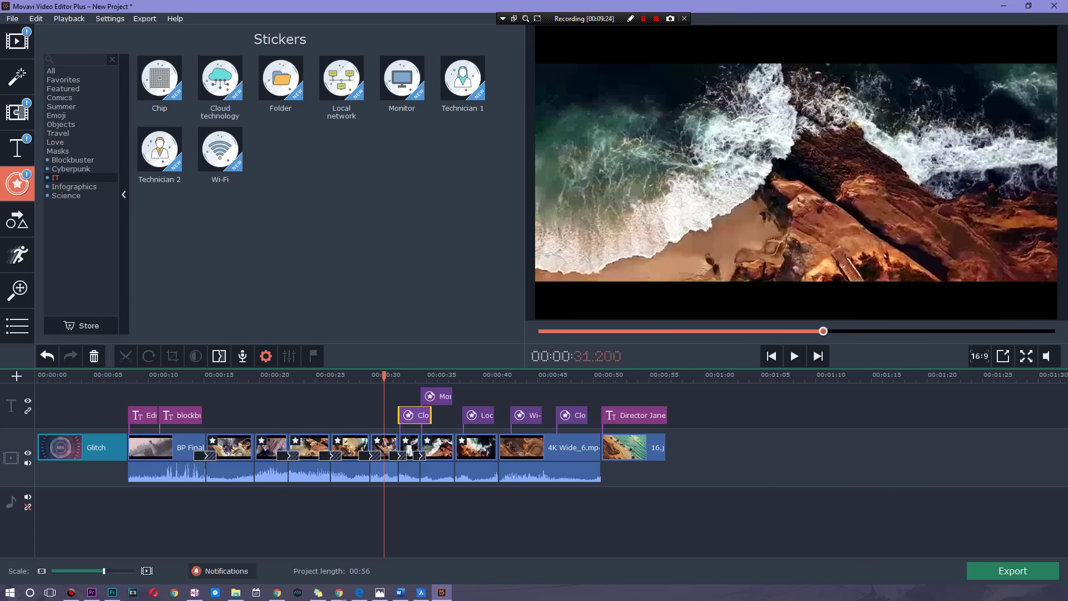
pyautogui.moveTo(383, 376); pyautogui.dragTo(524, 376)
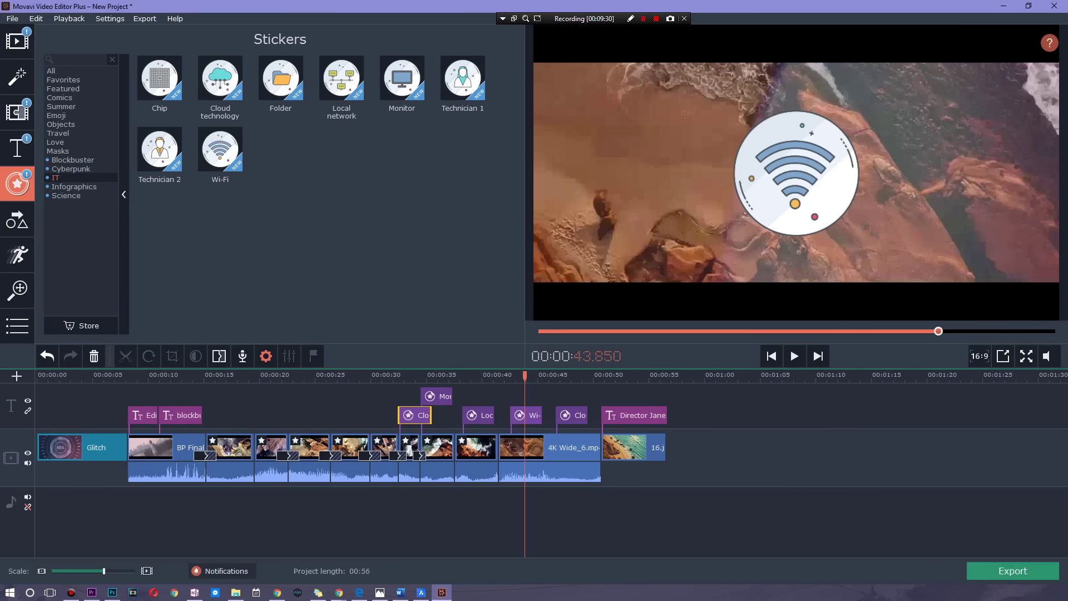
# Open the export options and review the audio formats and the online upload services
pyautogui.click(1012, 571)
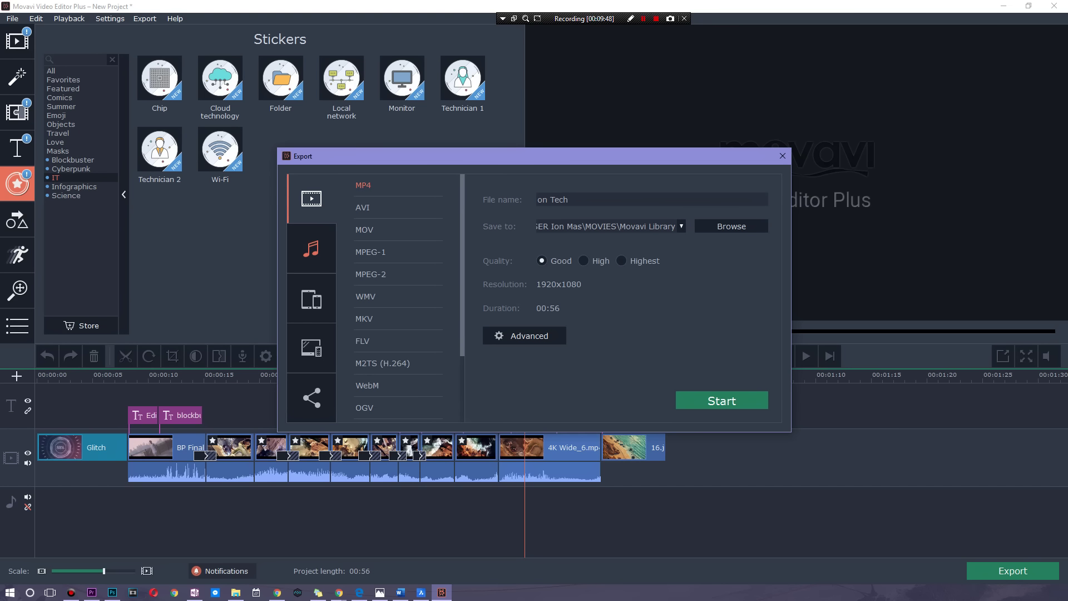
pyautogui.click(311, 248)
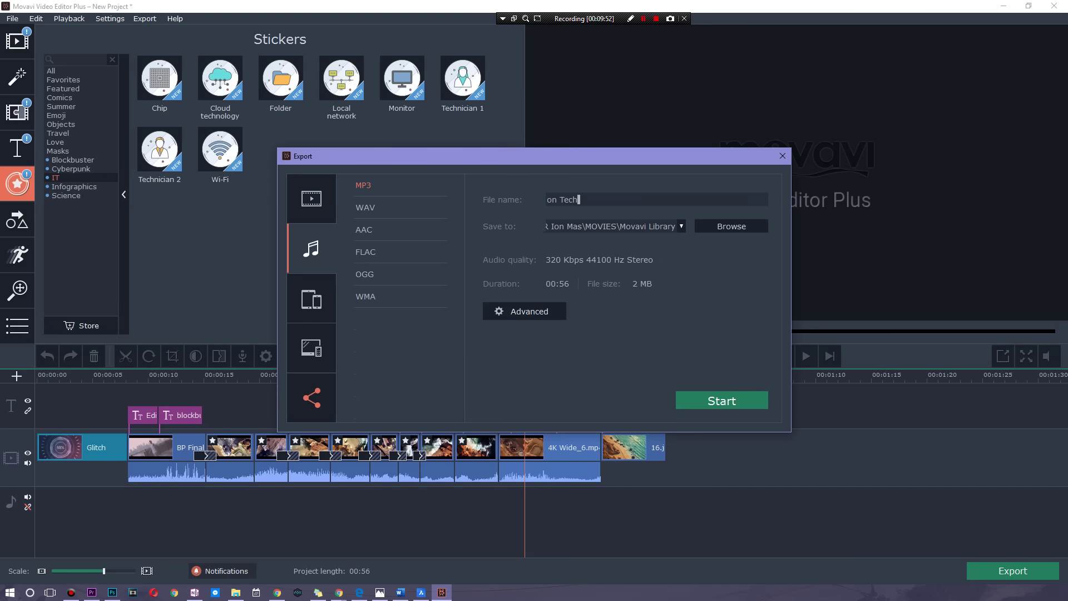
pyautogui.click(317, 398)
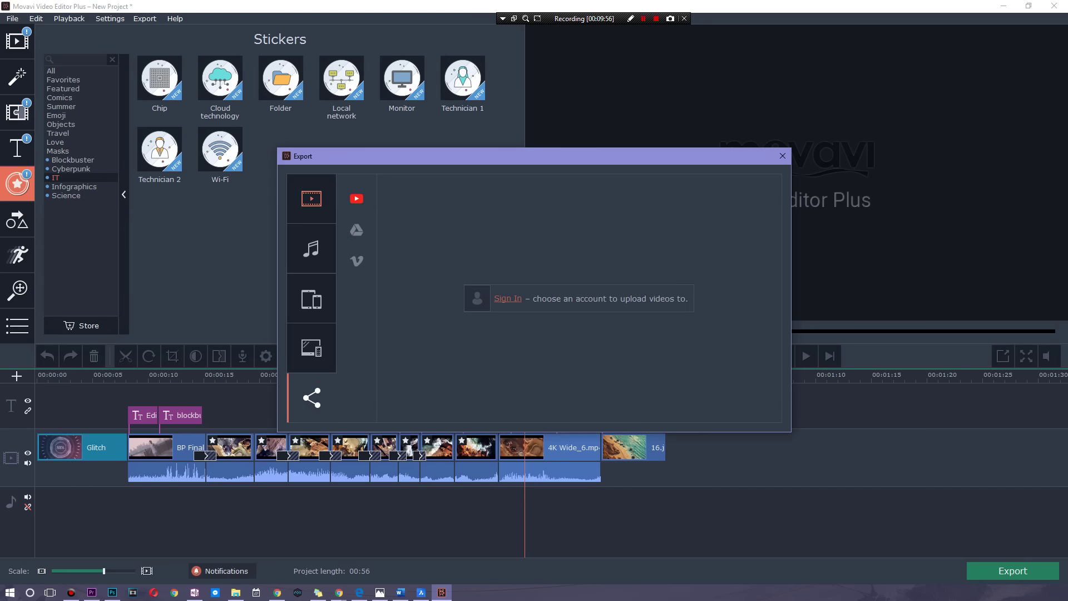
# Export the project as an MP4 video in Good quality after checking the advanced settings
pyautogui.click(311, 198)
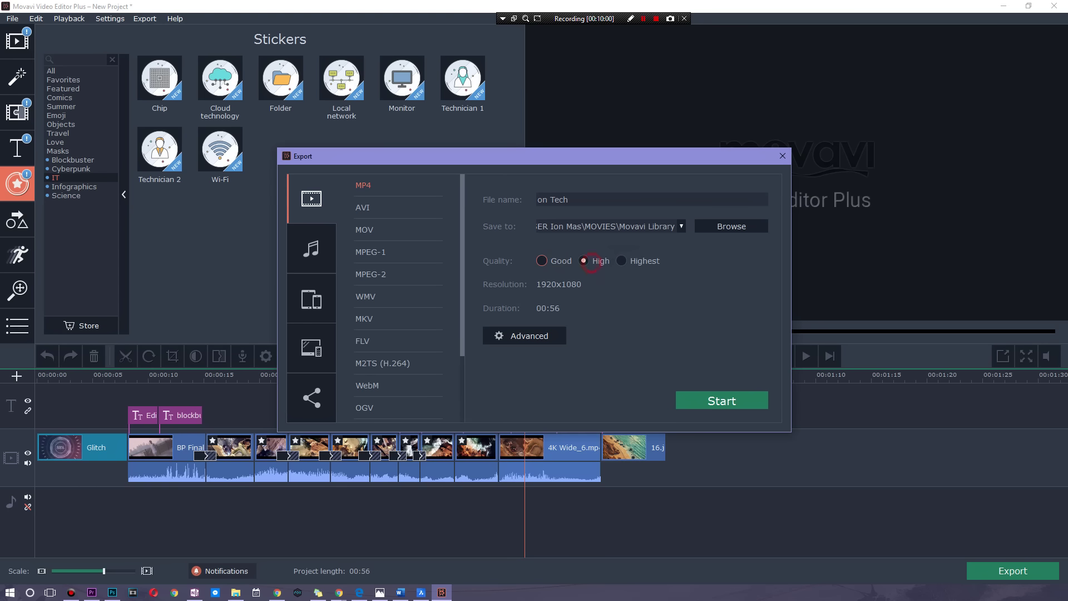
pyautogui.click(541, 260)
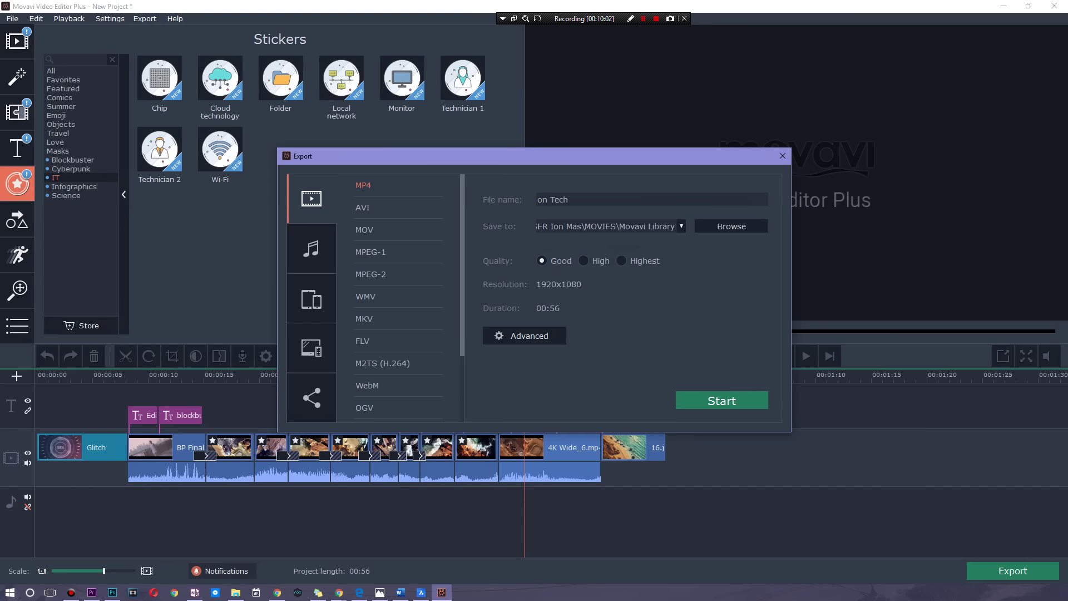
pyautogui.click(543, 337)
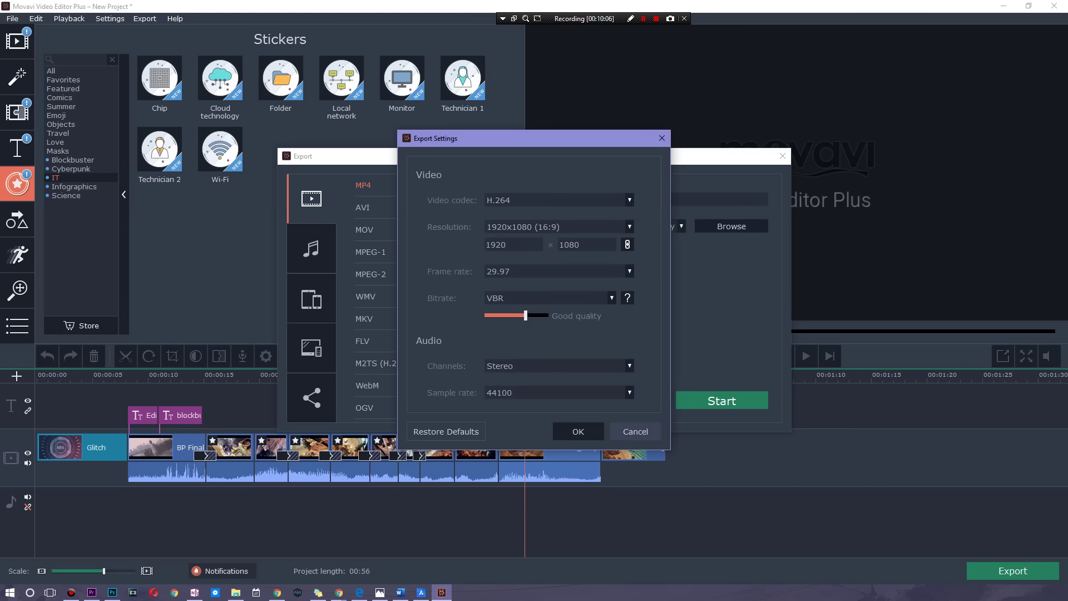
pyautogui.click(635, 431)
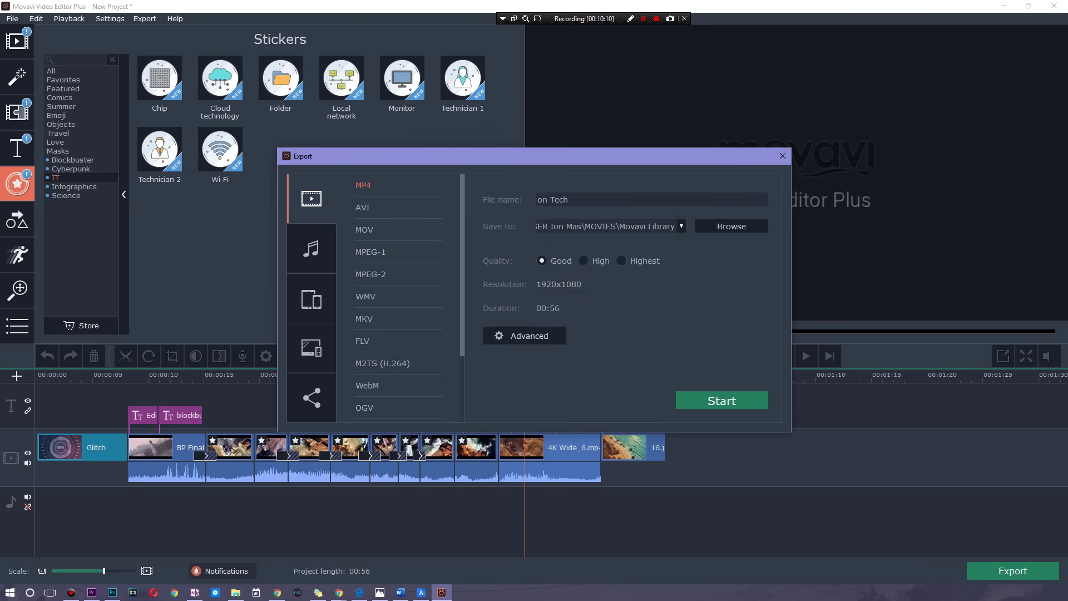
pyautogui.click(722, 400)
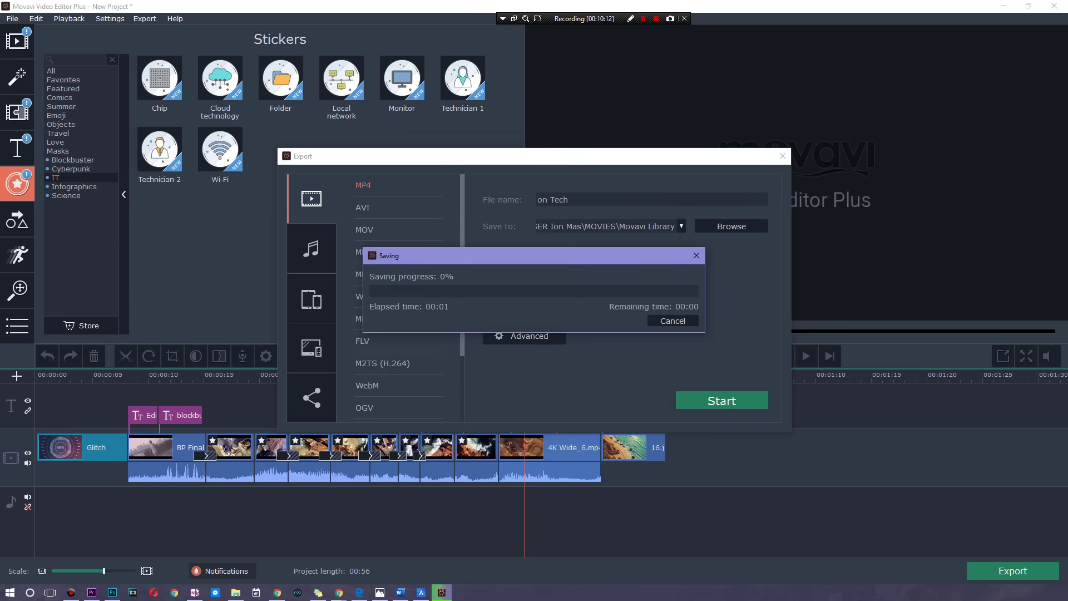